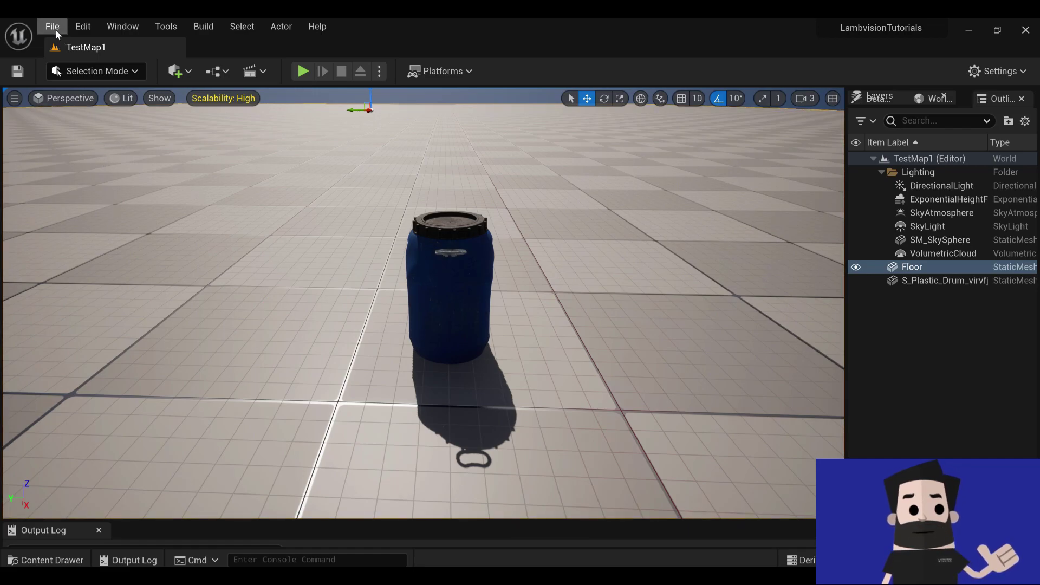
- Create a new level from the Empty Level template
click(56, 29)
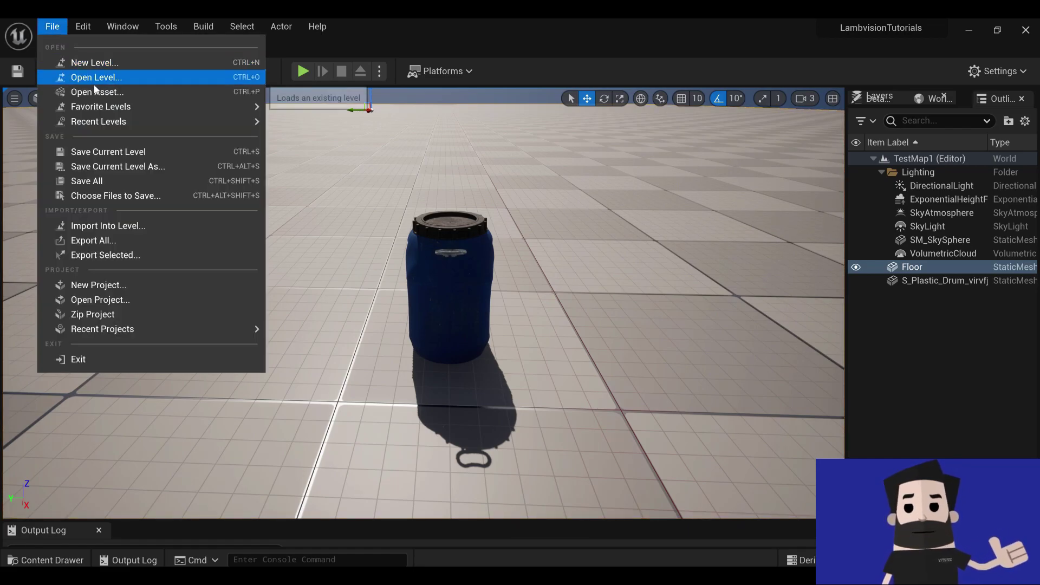
click(127, 63)
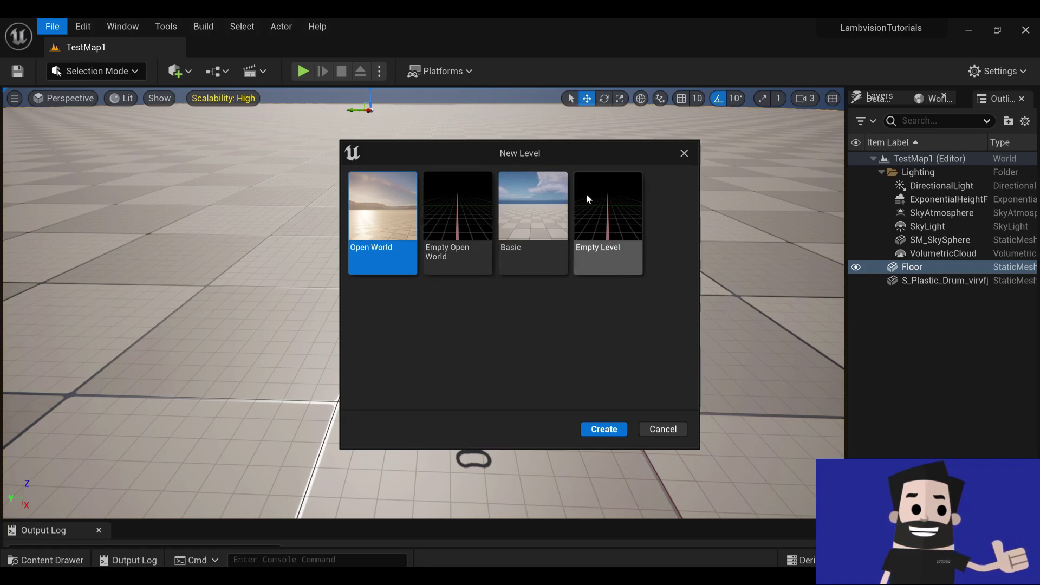
click(591, 212)
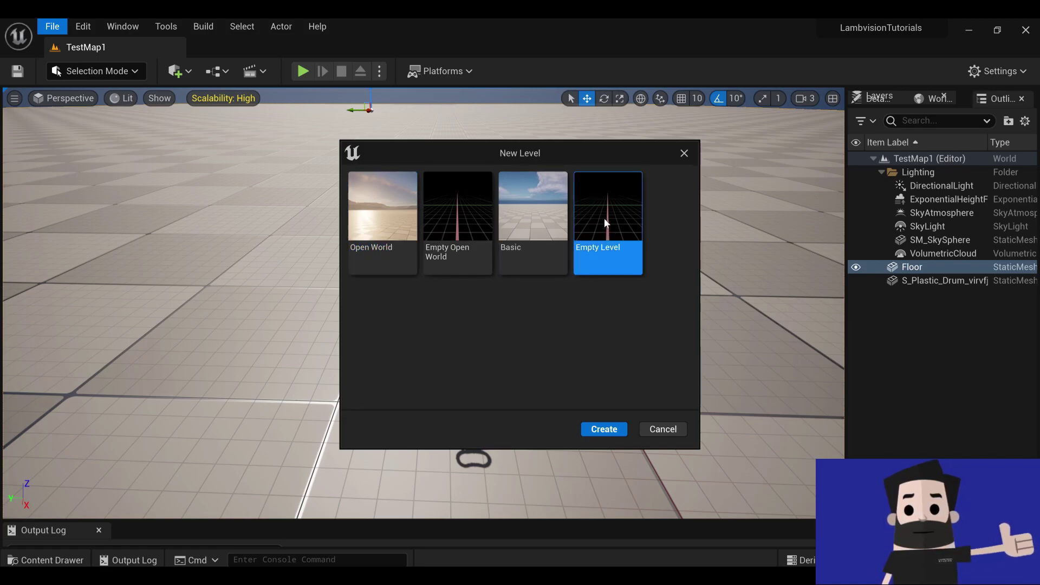
click(603, 429)
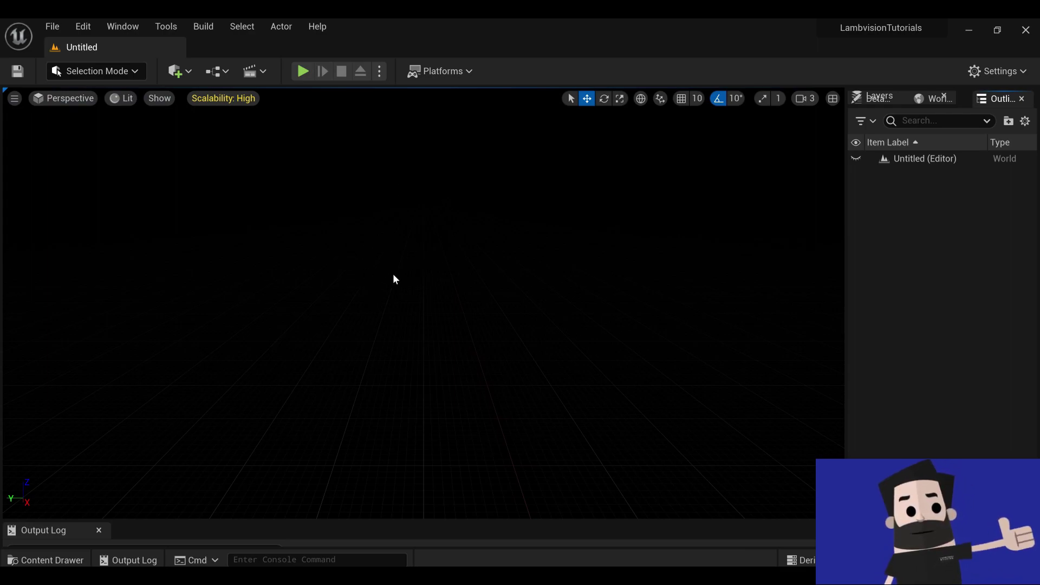
scroll(367, 275, down, 3)
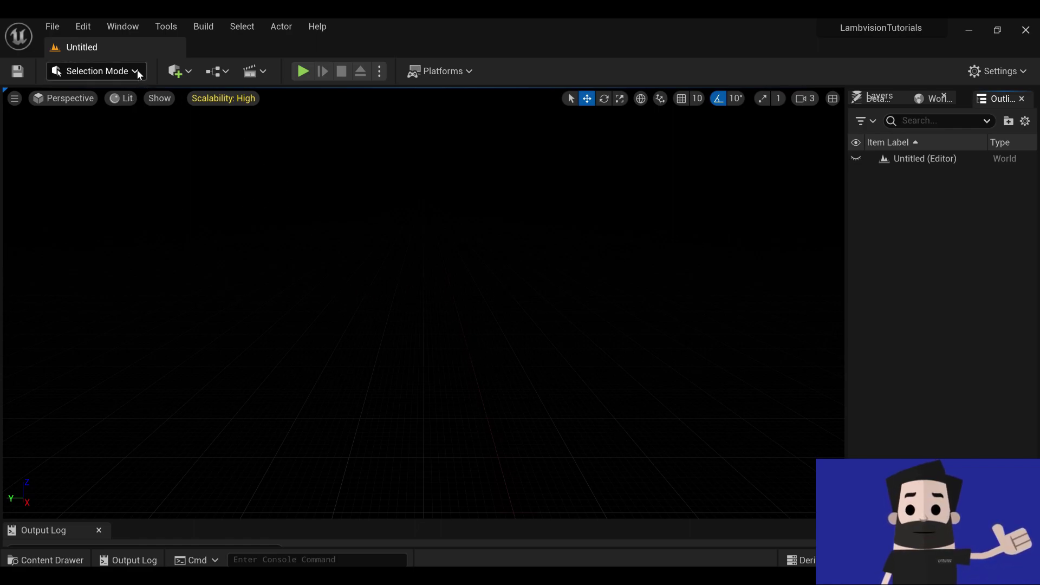
- Use the Env. Light Mixer to add a sky light, atmospheric light, sky atmosphere, volumetric cloud and height fog to the level
click(132, 31)
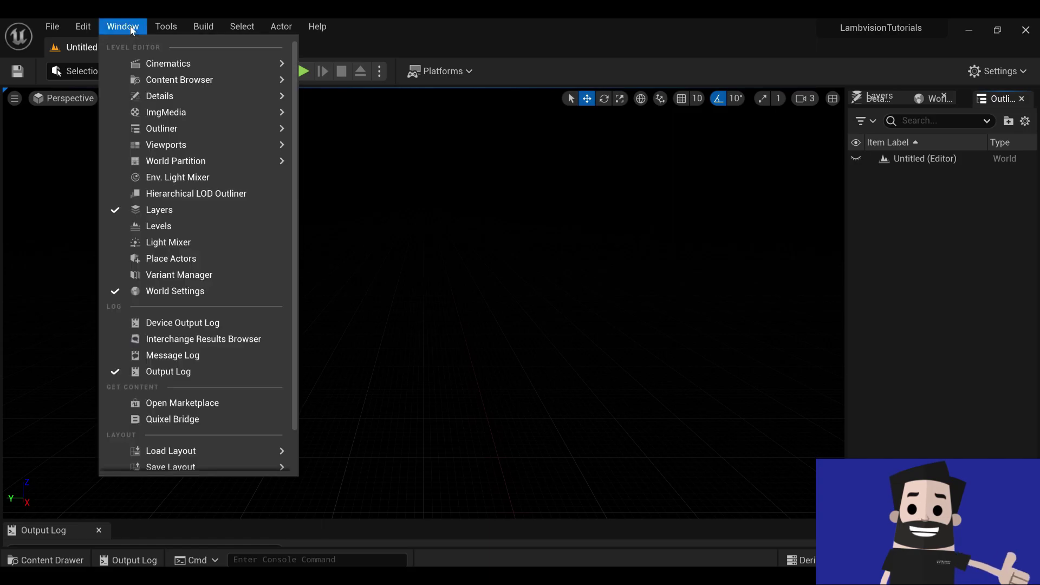
click(204, 178)
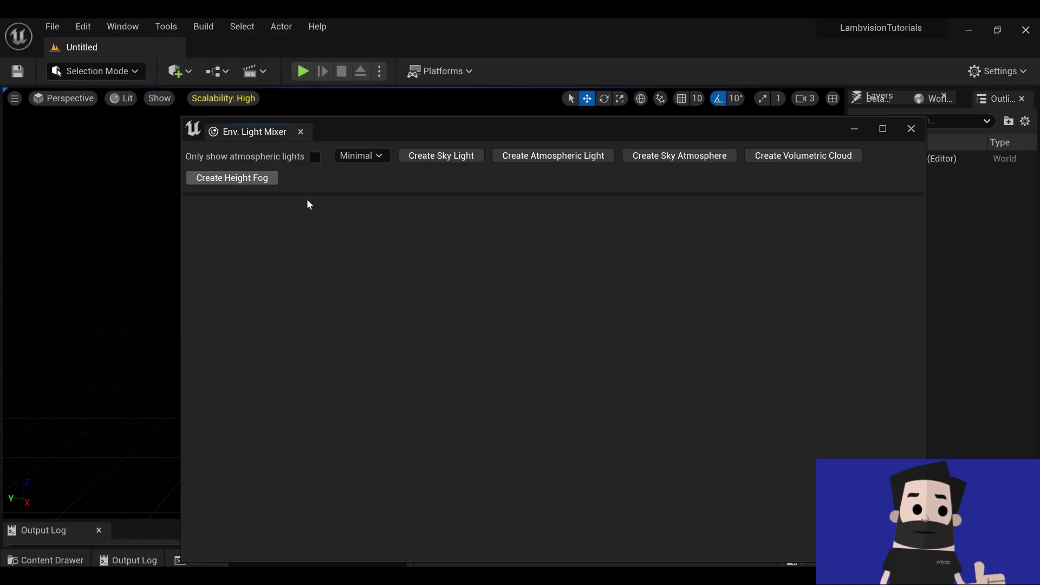
click(457, 159)
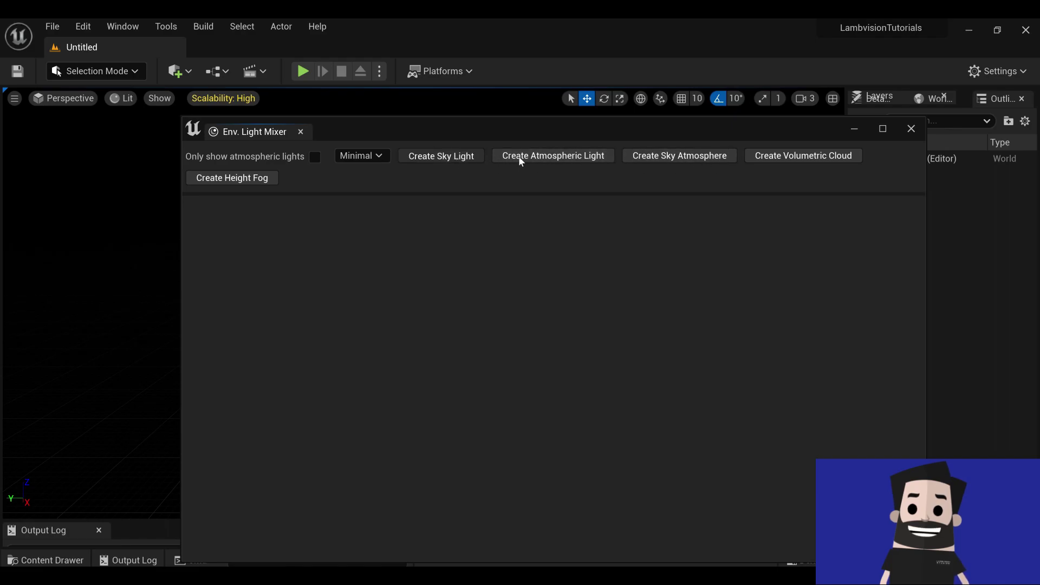
click(488, 157)
click(490, 159)
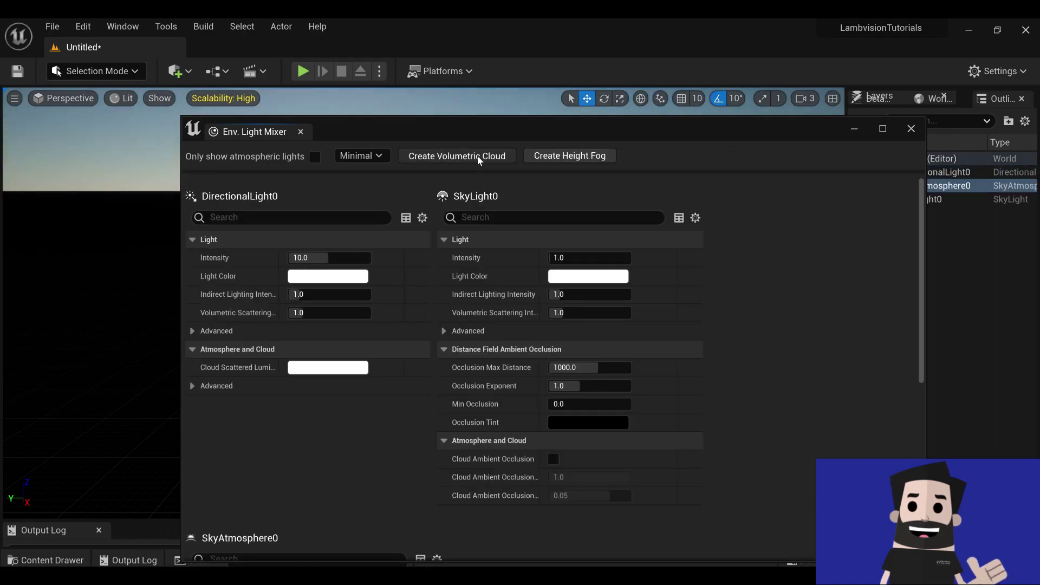
click(478, 156)
click(477, 156)
click(851, 130)
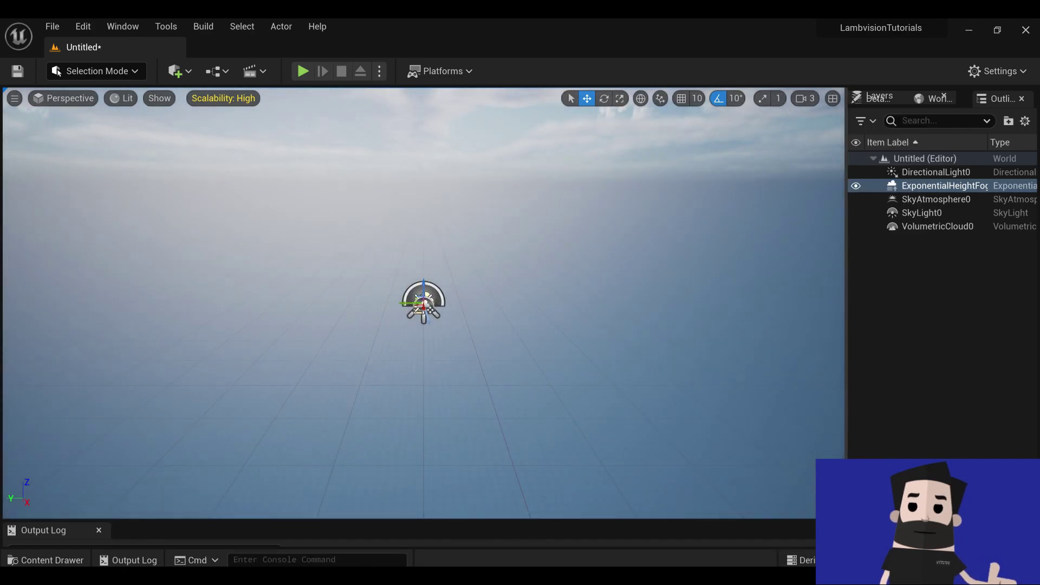
right_drag(469, 262, 443, 234)
click(547, 320)
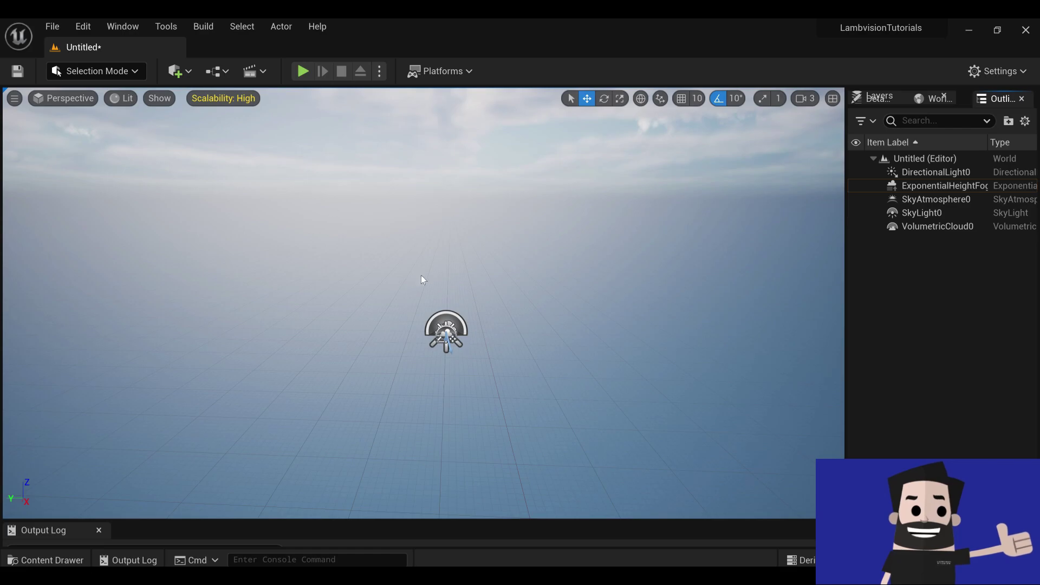
scroll(511, 307, down, 1)
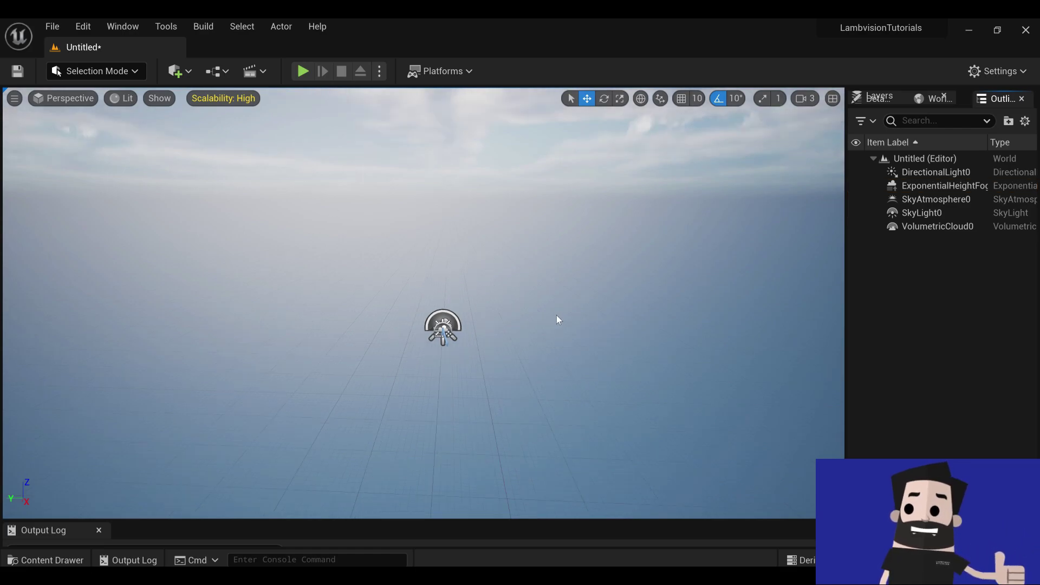
- Save the current level as IslandTestMap in the ThirdPerson/Maps folder
click(55, 27)
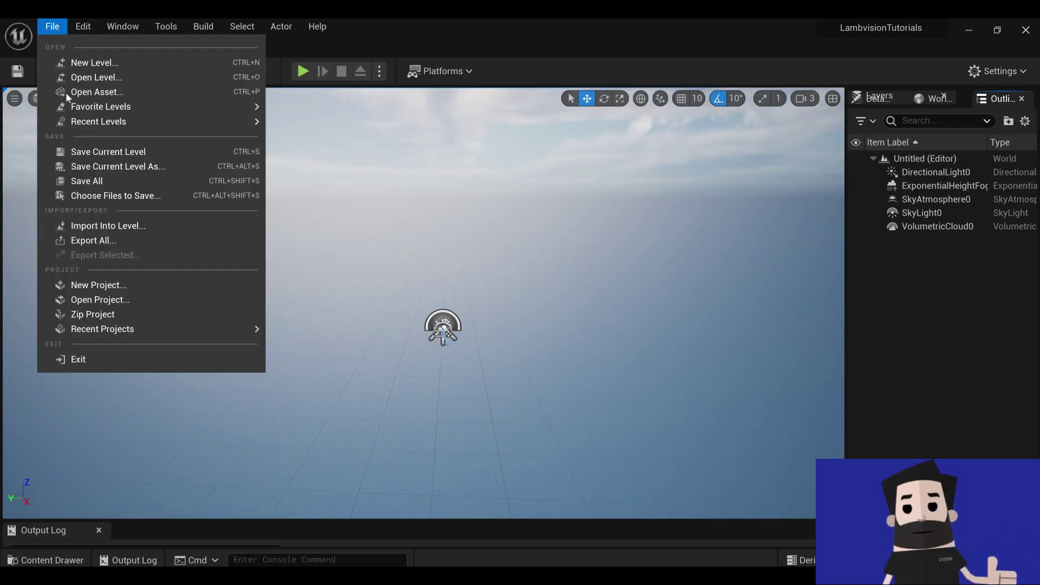
click(158, 168)
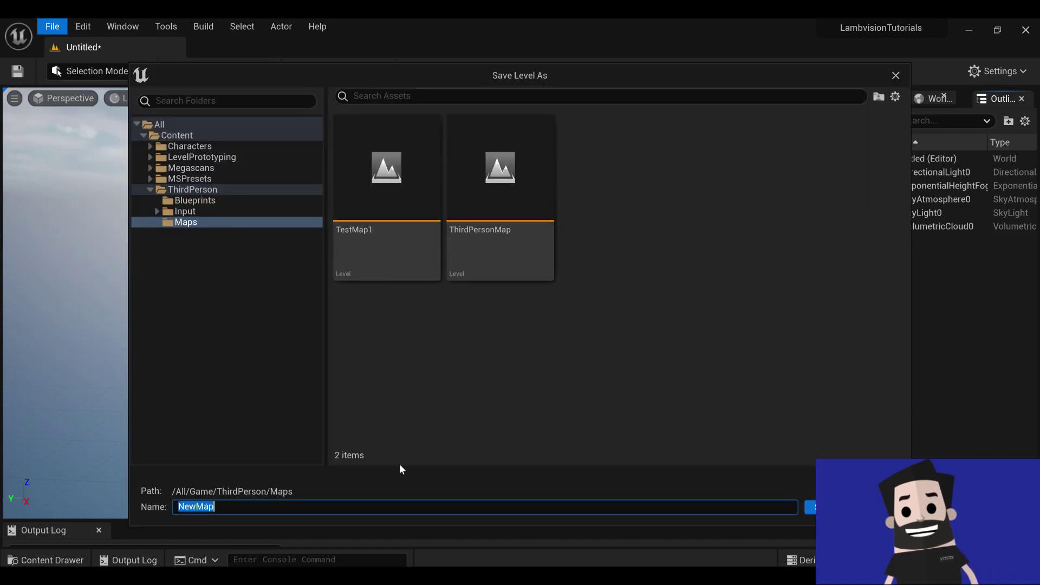
key(BackSpace)
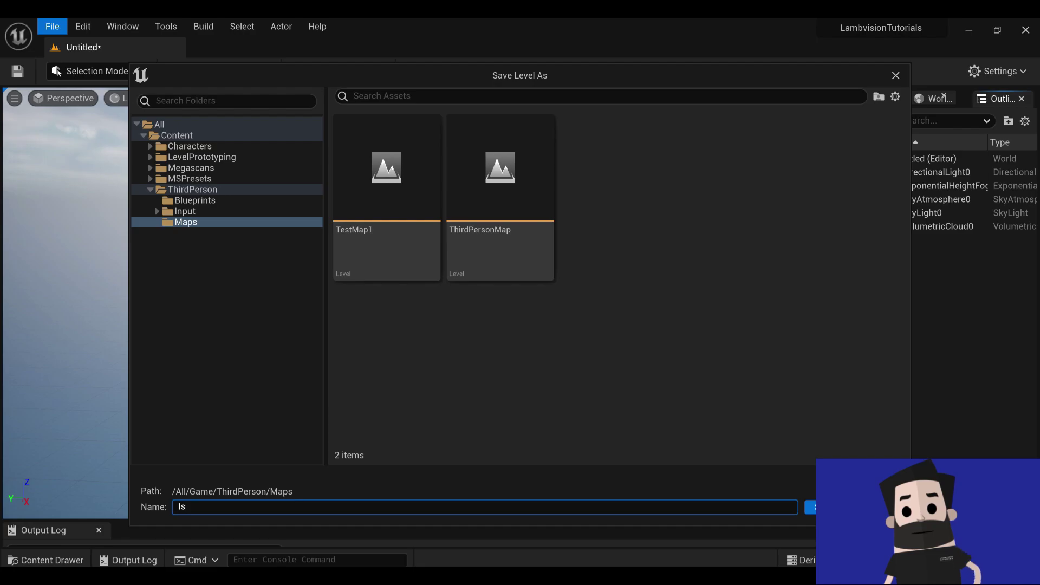
text(IslandTestMap)
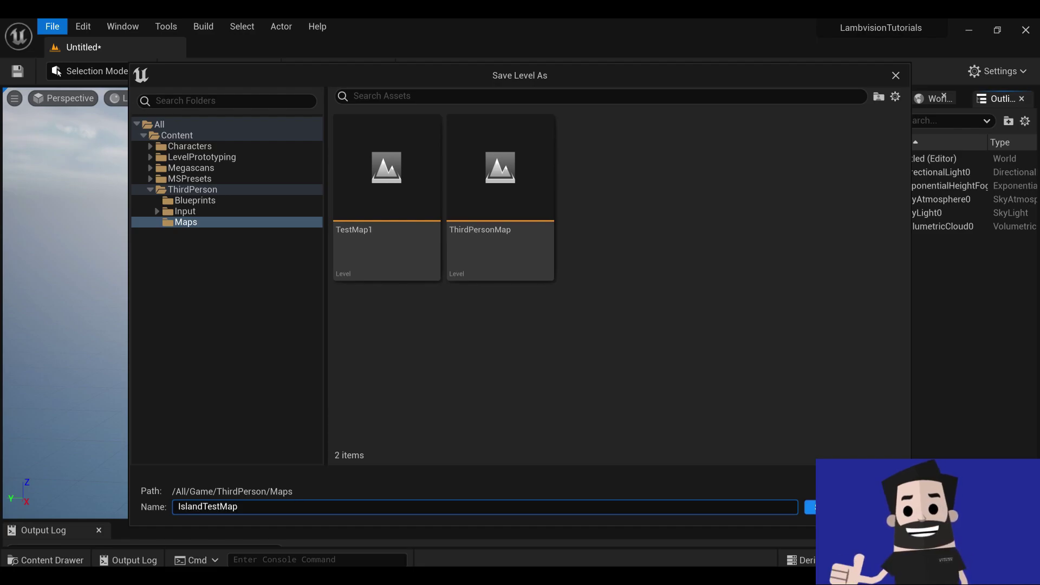
key(Return)
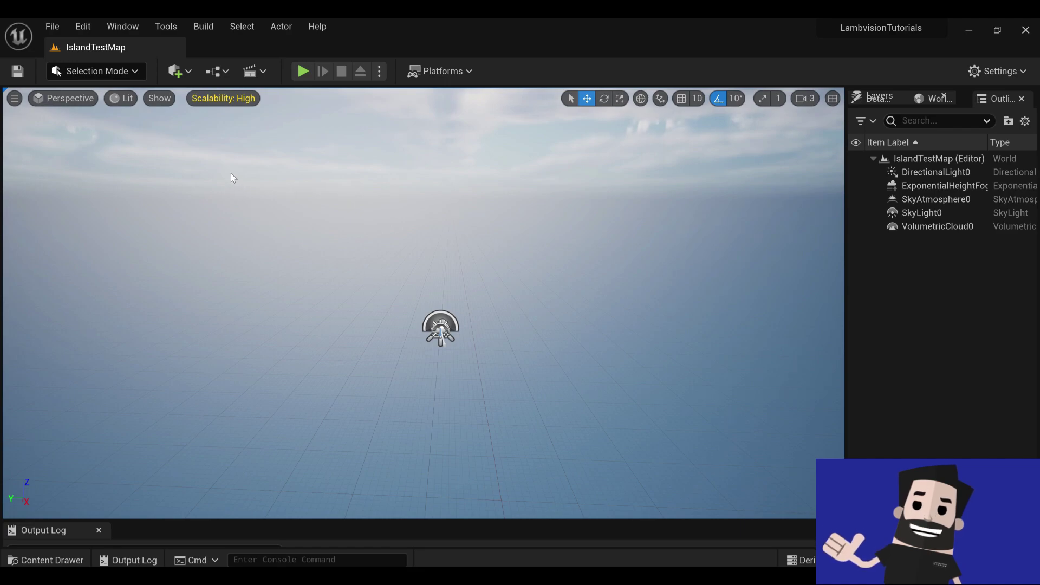
- Switch the editor to Landscape mode and open Quixel Bridge
click(107, 71)
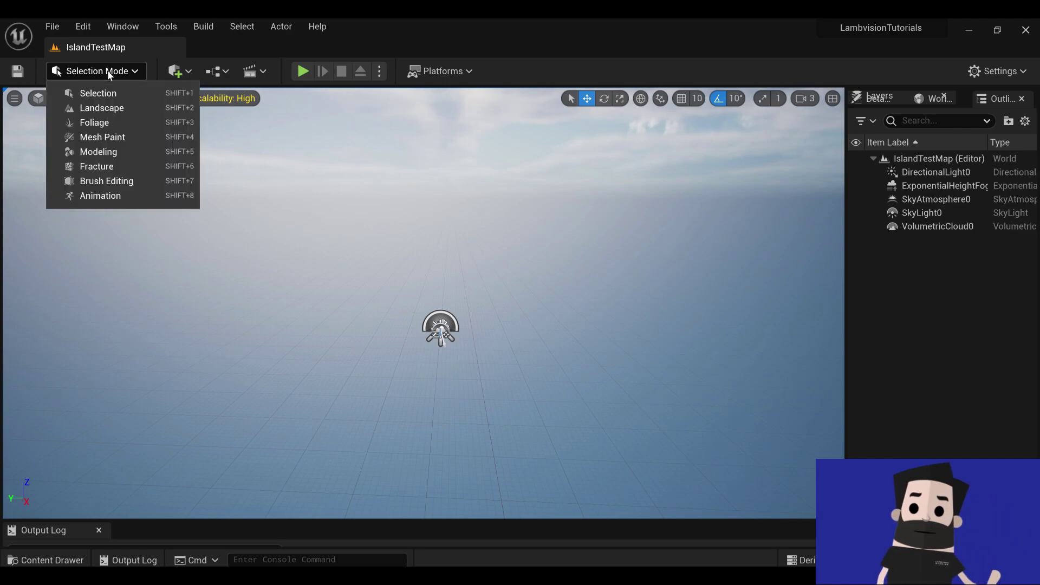
click(102, 109)
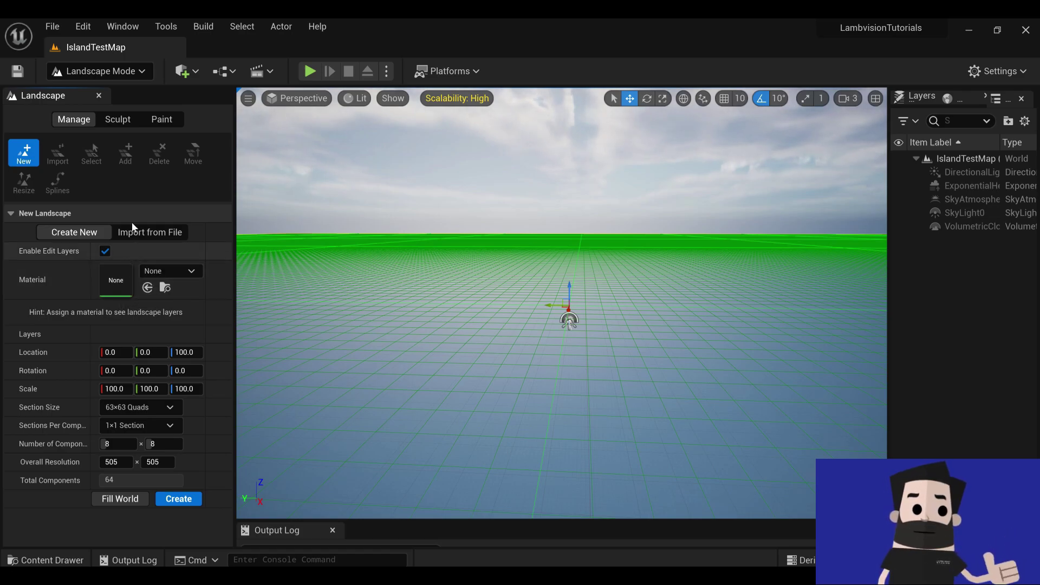
click(190, 73)
click(191, 74)
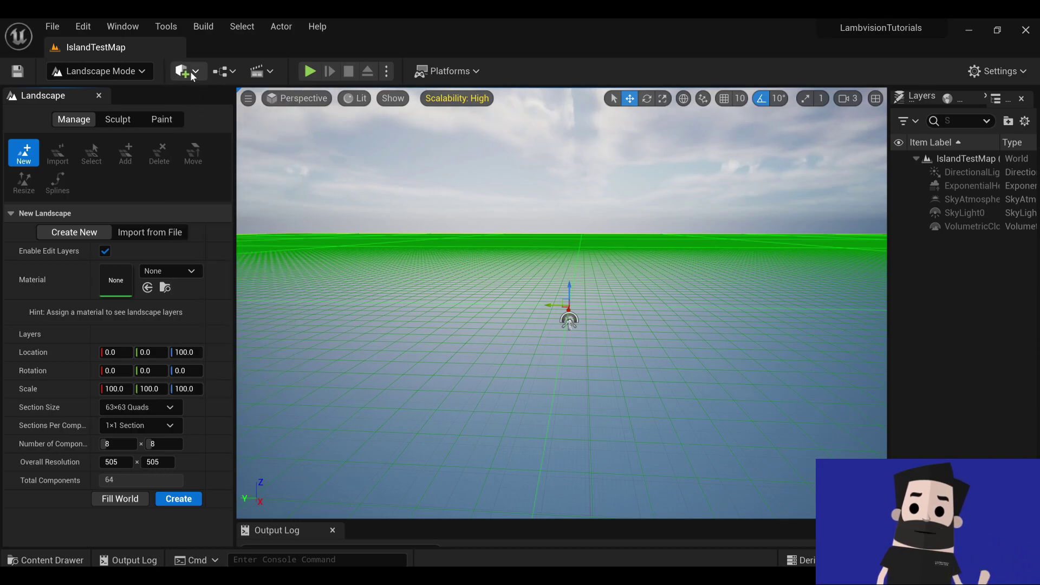
click(192, 75)
click(214, 125)
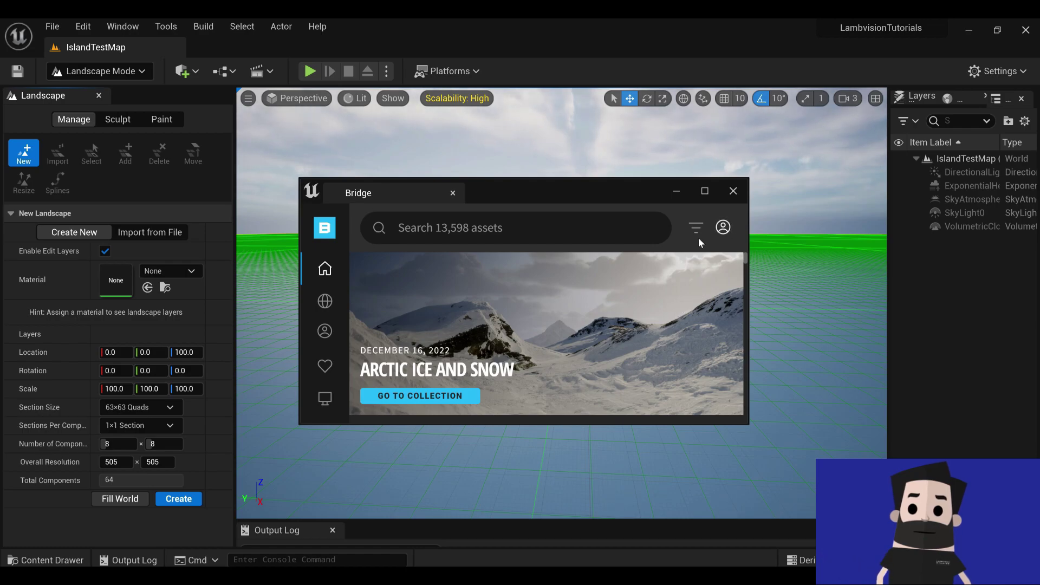
- Search the Bridge assets for "tramped" and open the Dry Trampled Sand surface
click(574, 239)
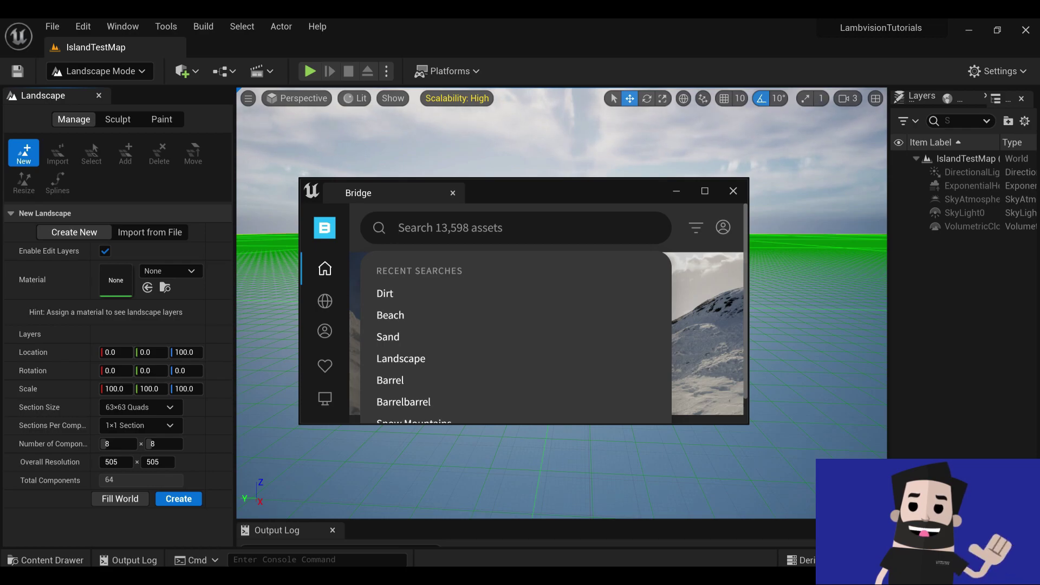
text(tram)
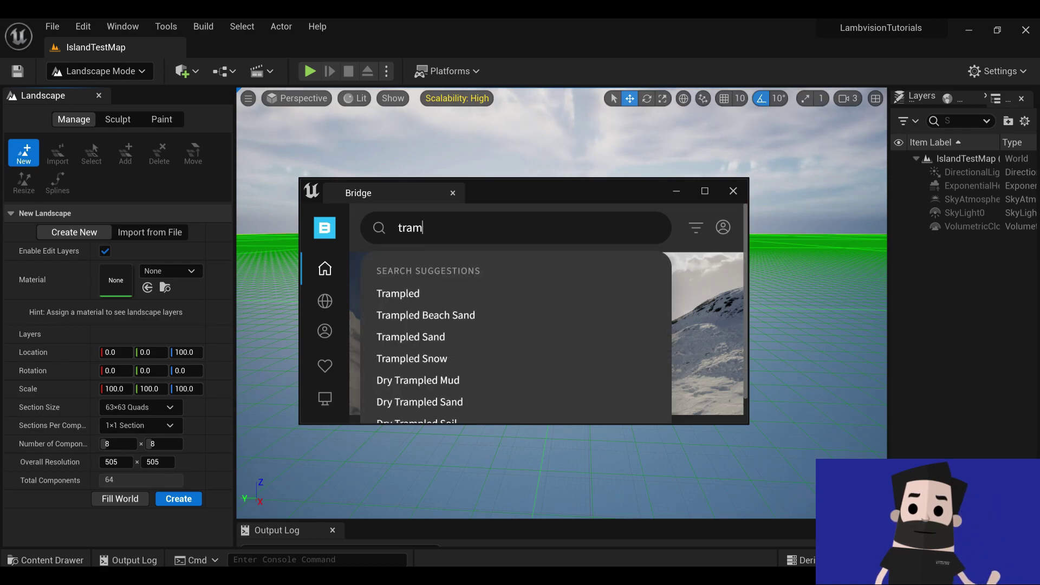
text(ped)
key(Return)
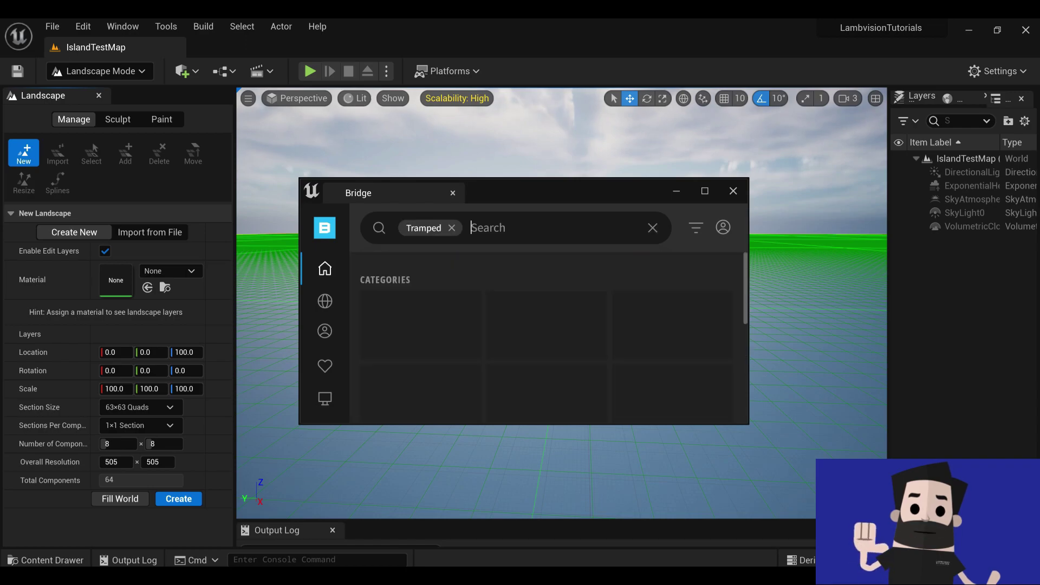
scroll(558, 277, down, 3)
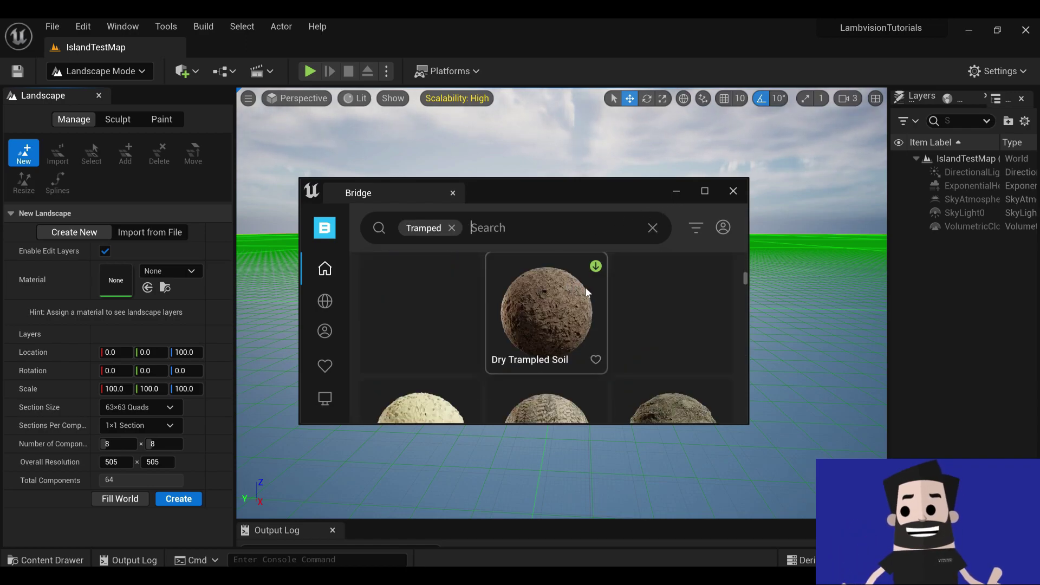
scroll(630, 306, down, 2)
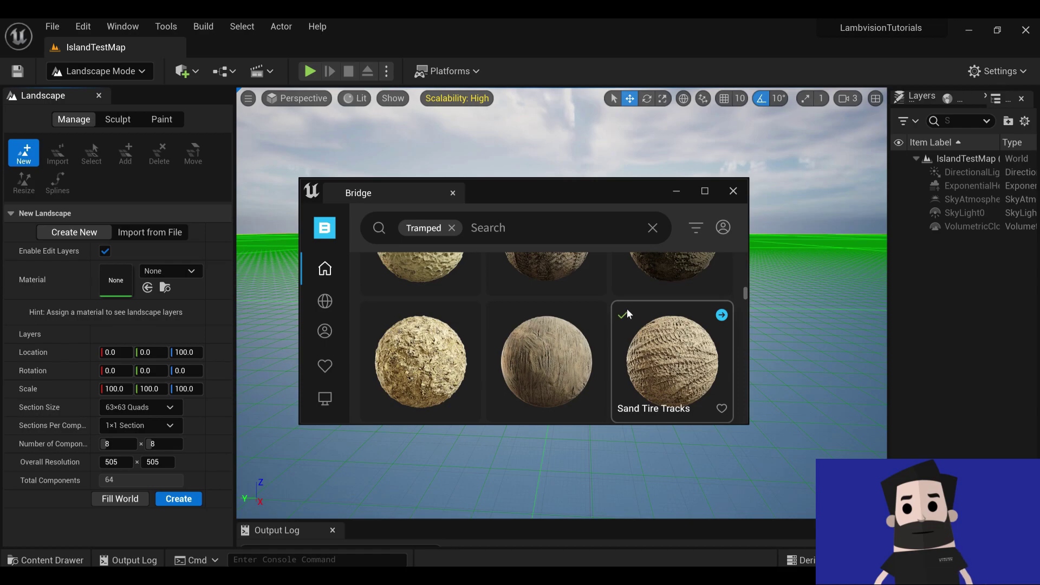
scroll(627, 307, down, 2)
scroll(627, 306, down, 1)
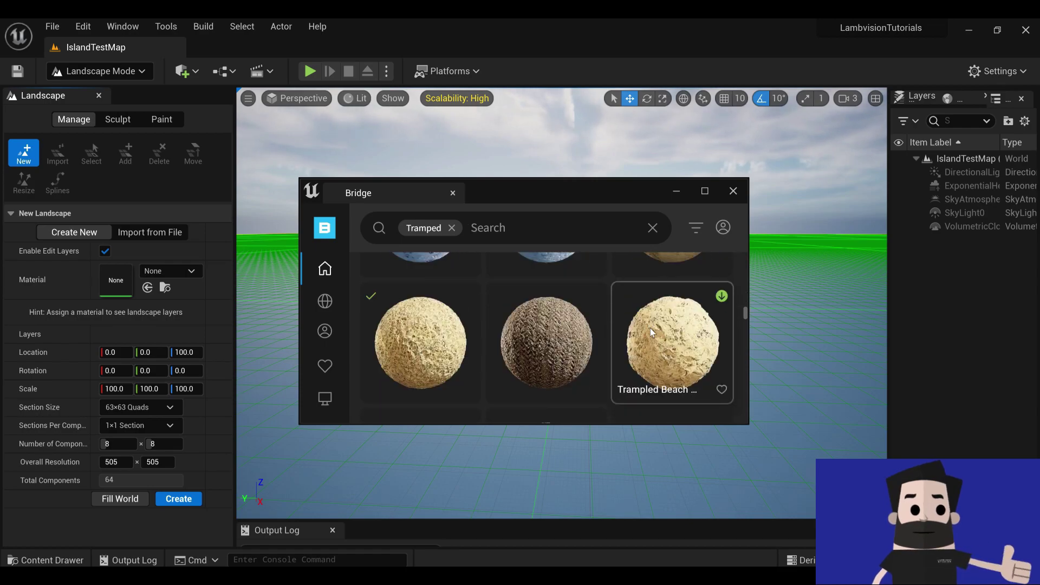
scroll(469, 334, down, 2)
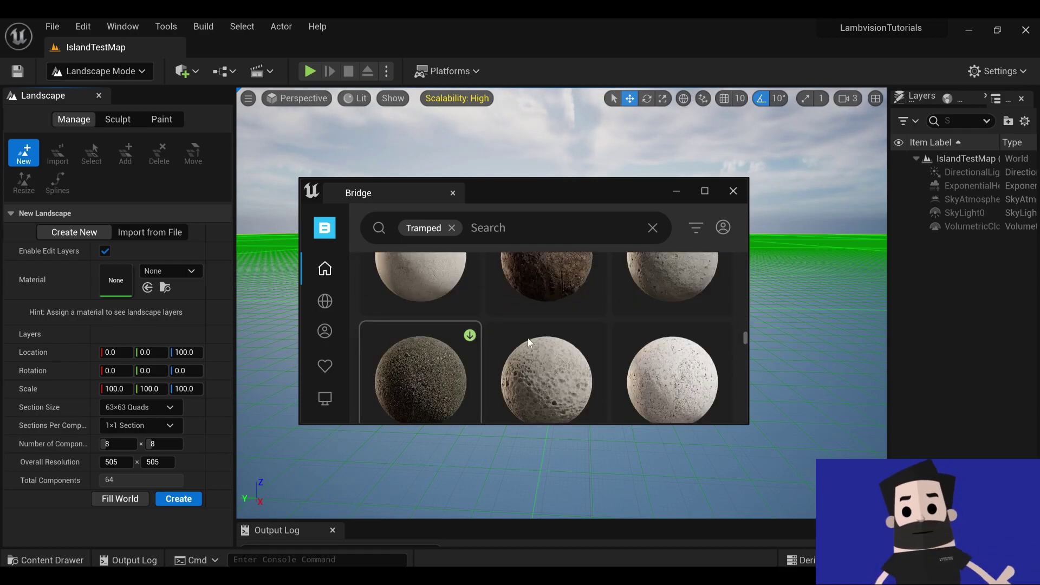
scroll(530, 343, down, 1)
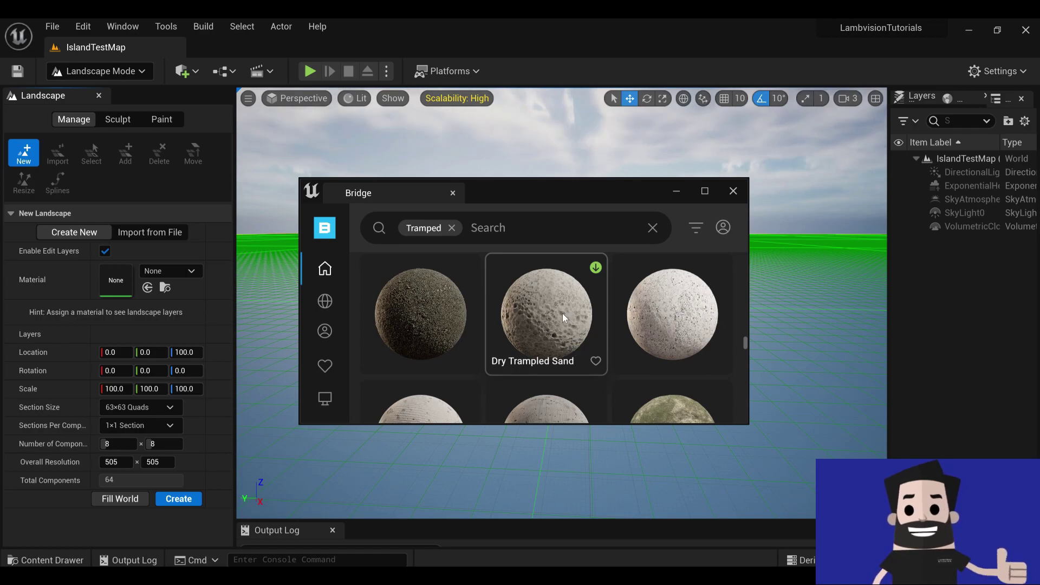
click(564, 325)
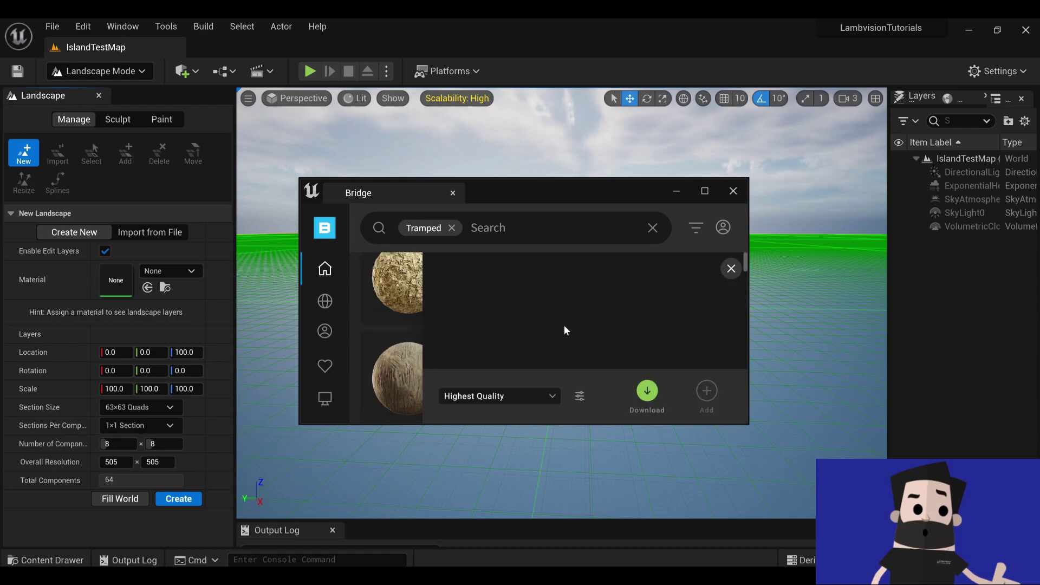
- Download the Dry Trampled Sand surface at Highest Quality
click(648, 392)
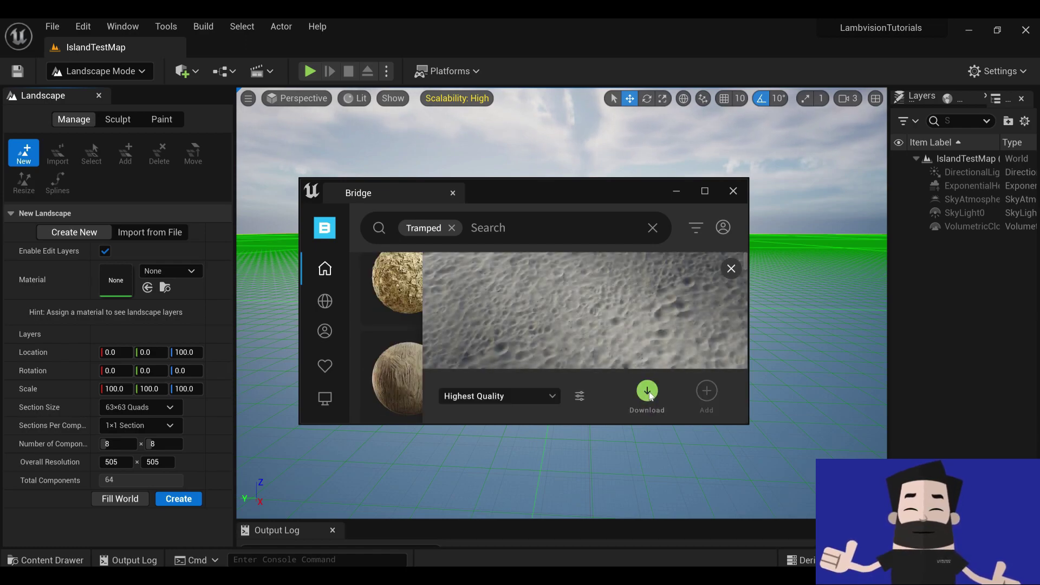
click(529, 399)
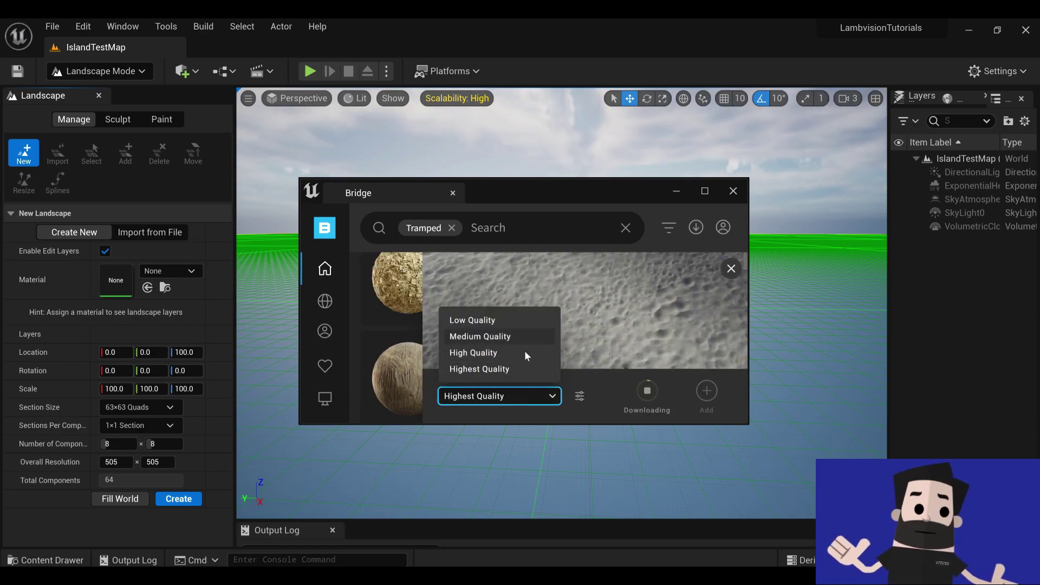
click(519, 393)
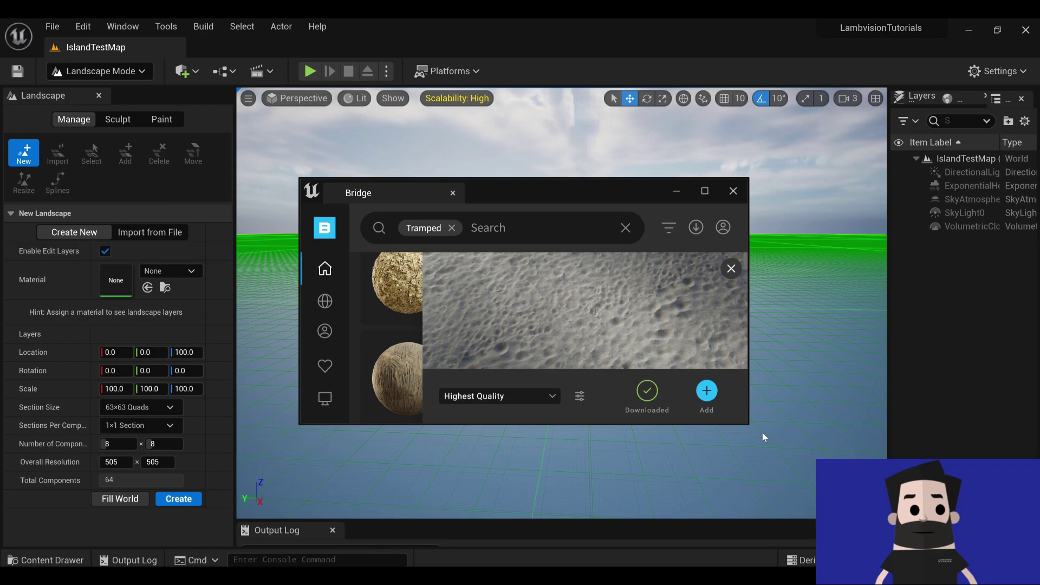
- Add the downloaded Dry Trampled Sand surface to the project and assign its material instance as the new landscape's material
click(707, 392)
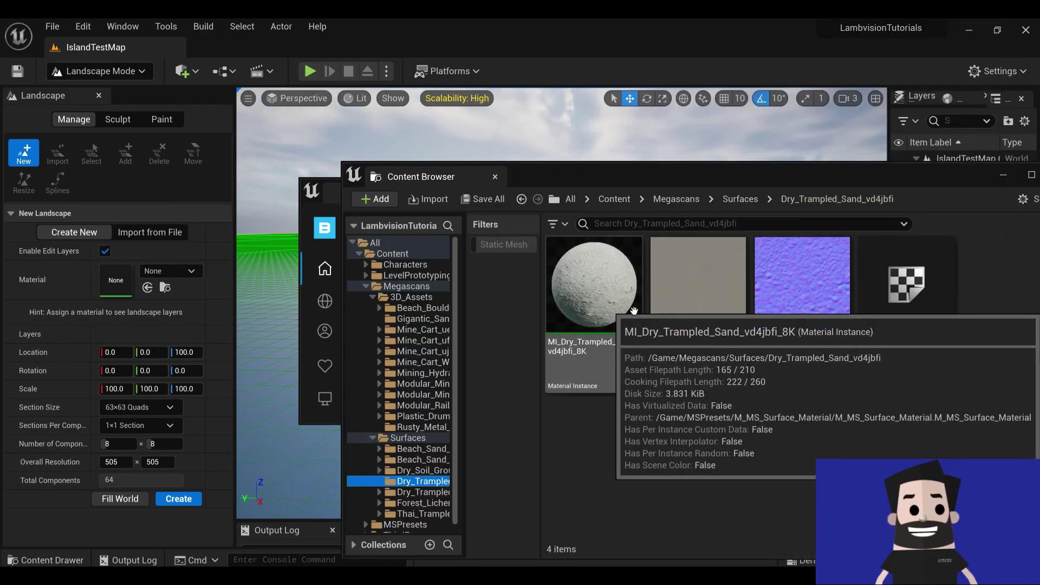
drag(605, 295, 118, 281)
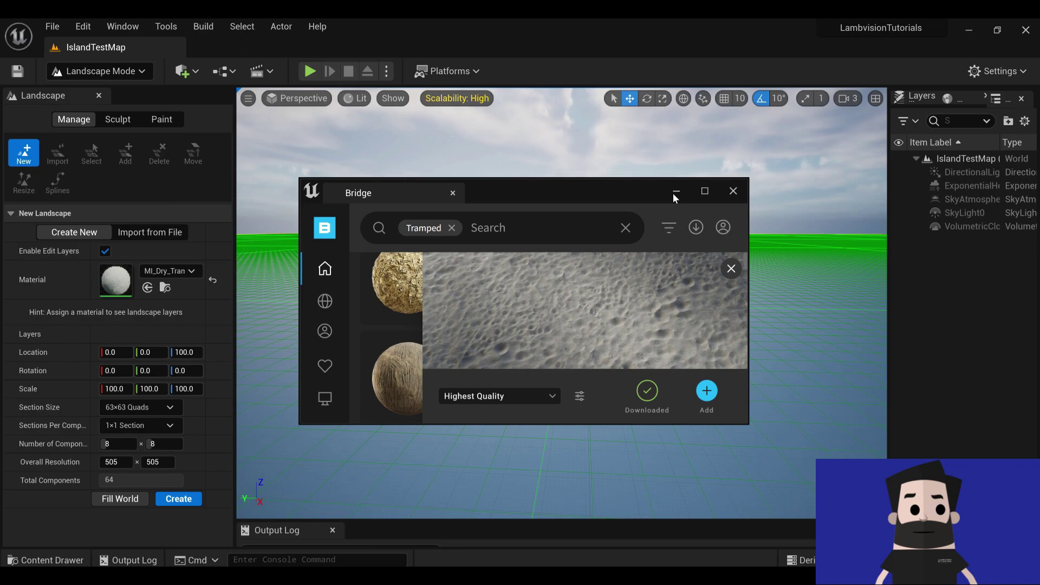
- Minimize the Bridge window and set the new landscape's Z location to 0
click(674, 193)
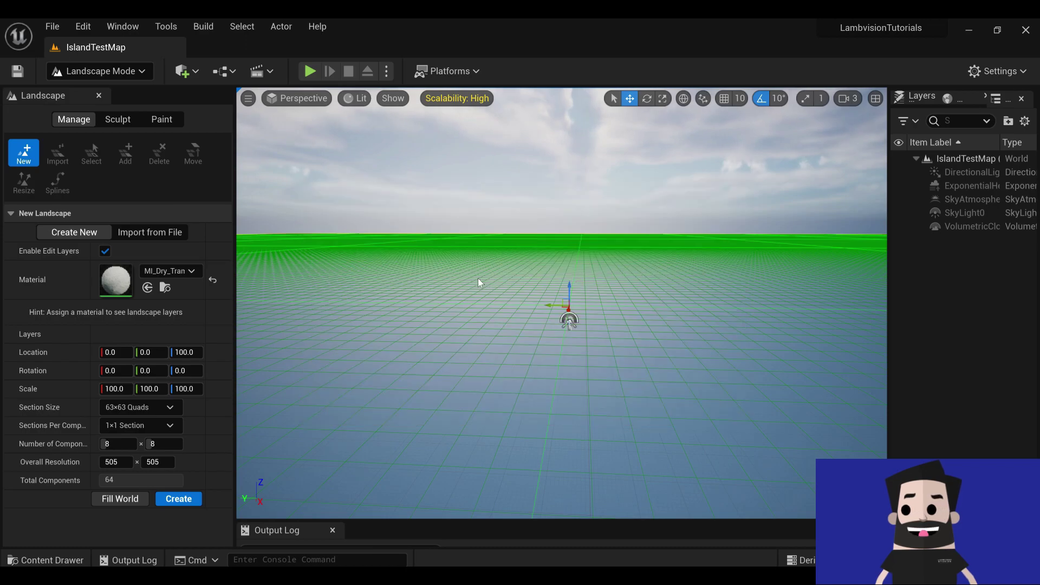
click(184, 352)
text(0)
key(Return)
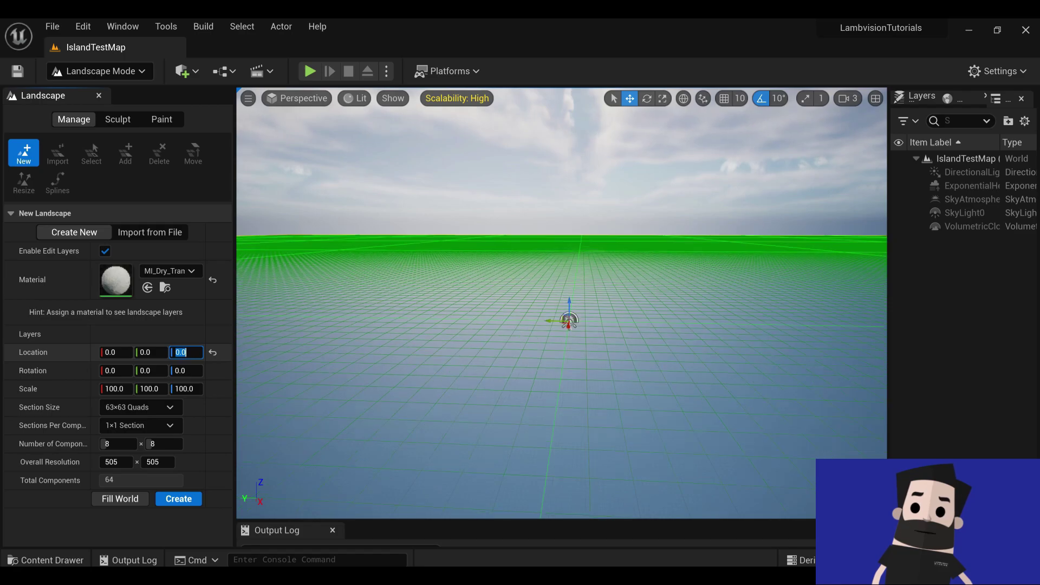
- Enter 1000 for both values of the new landscape's overall resolution and create the landscape
click(201, 414)
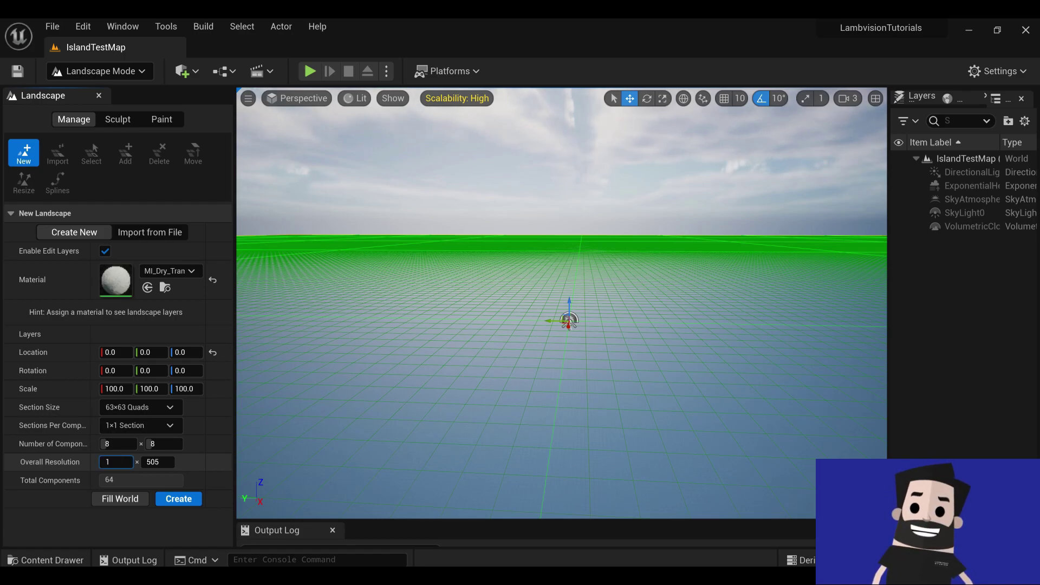
key(Tab)
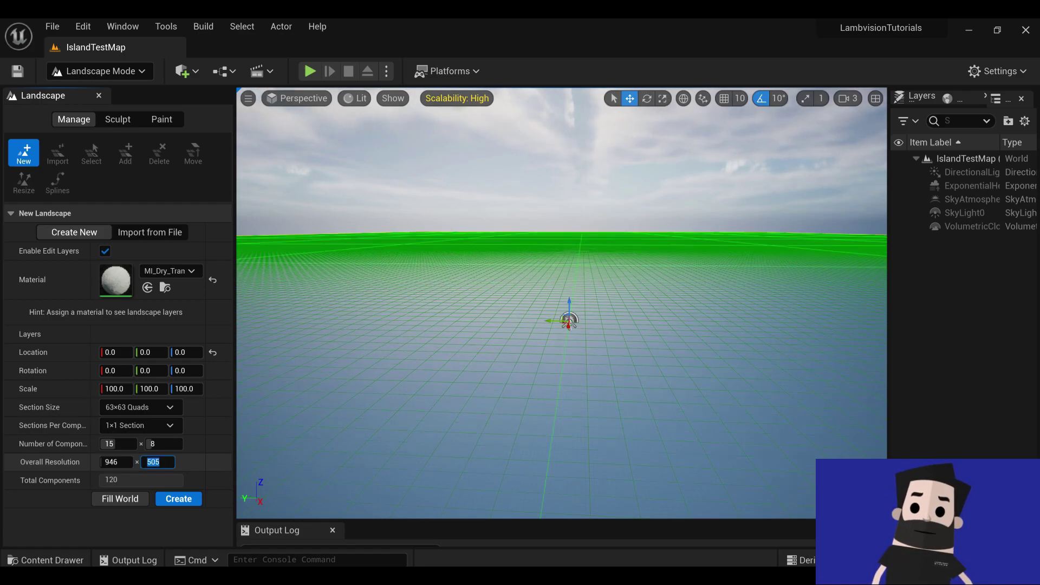
text(1000)
key(Return)
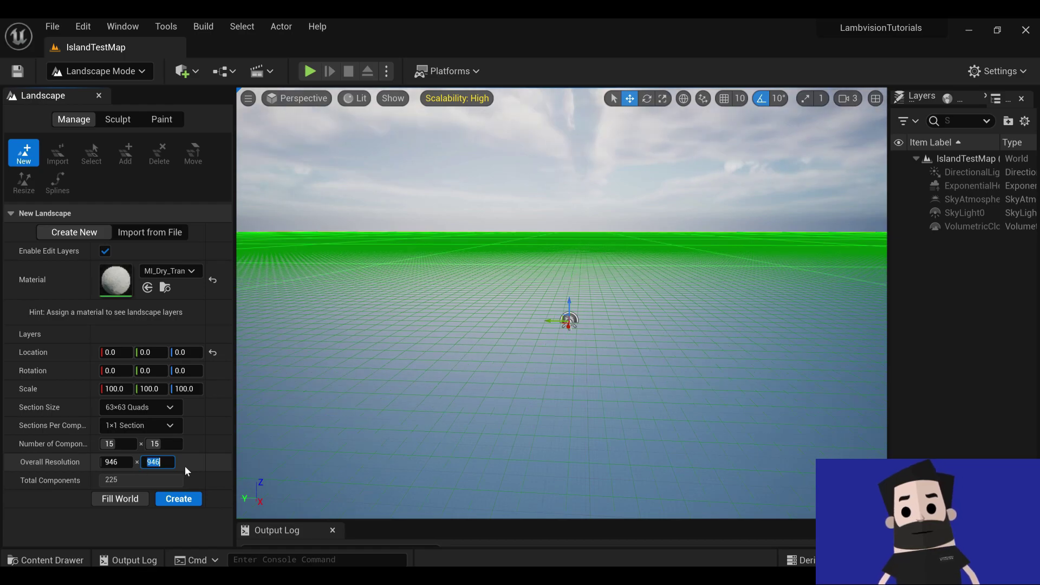
click(189, 467)
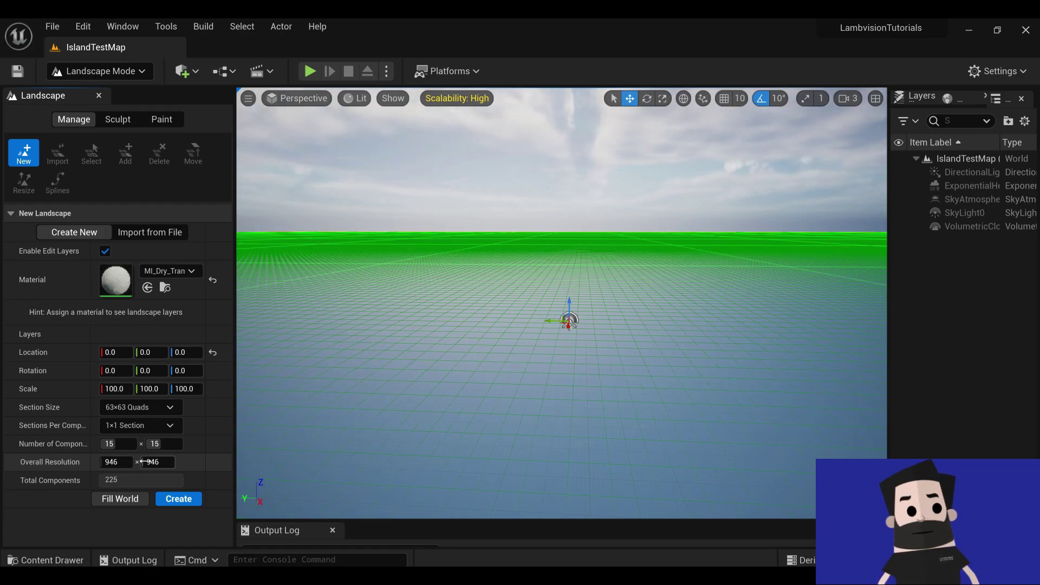
click(179, 499)
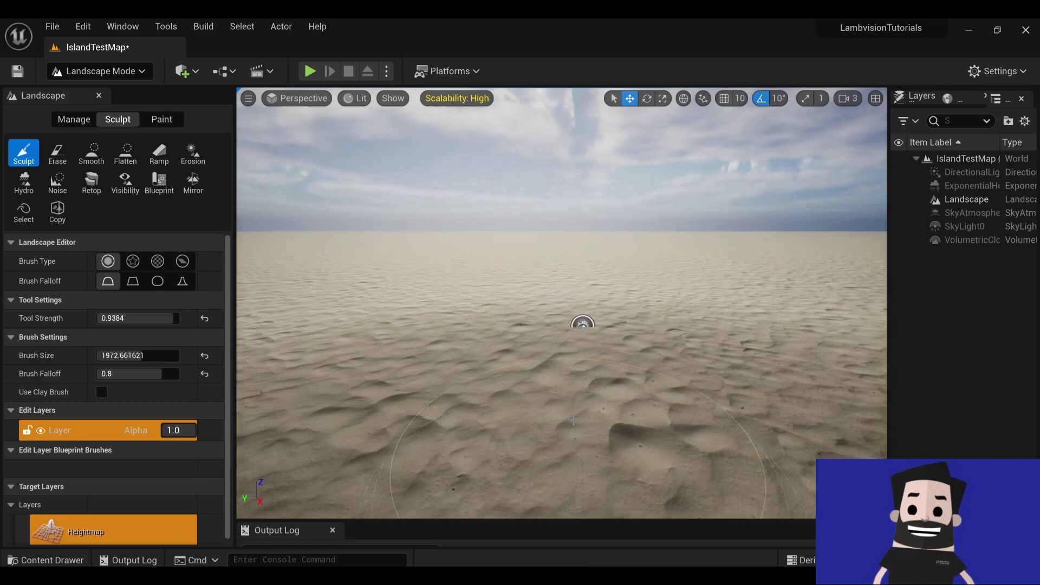
- Inspect the sand surface of the landscape up close and switch the editor to Selection mode
scroll(573, 420, up, 10)
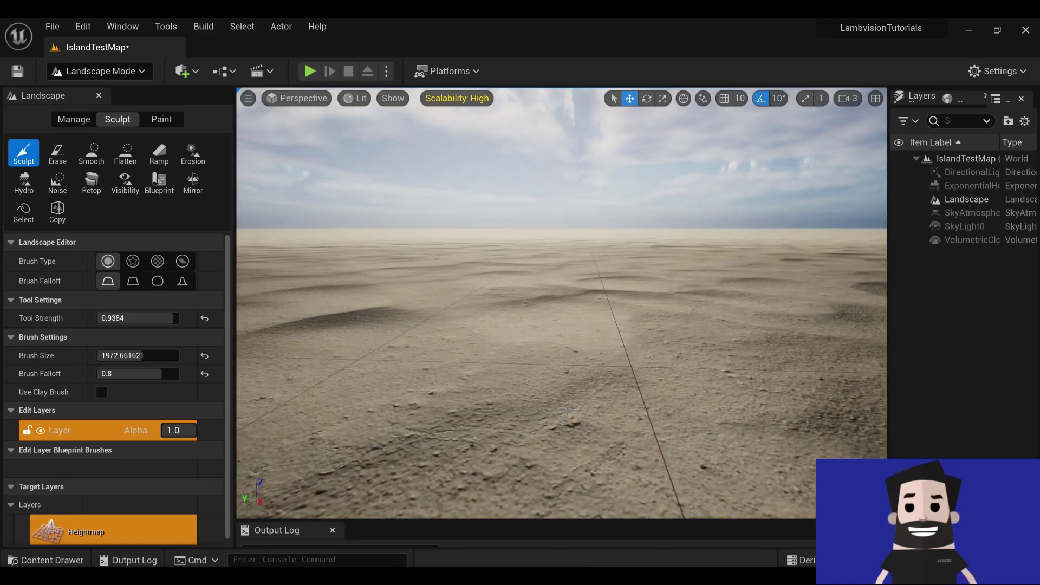
scroll(567, 411, down, 8)
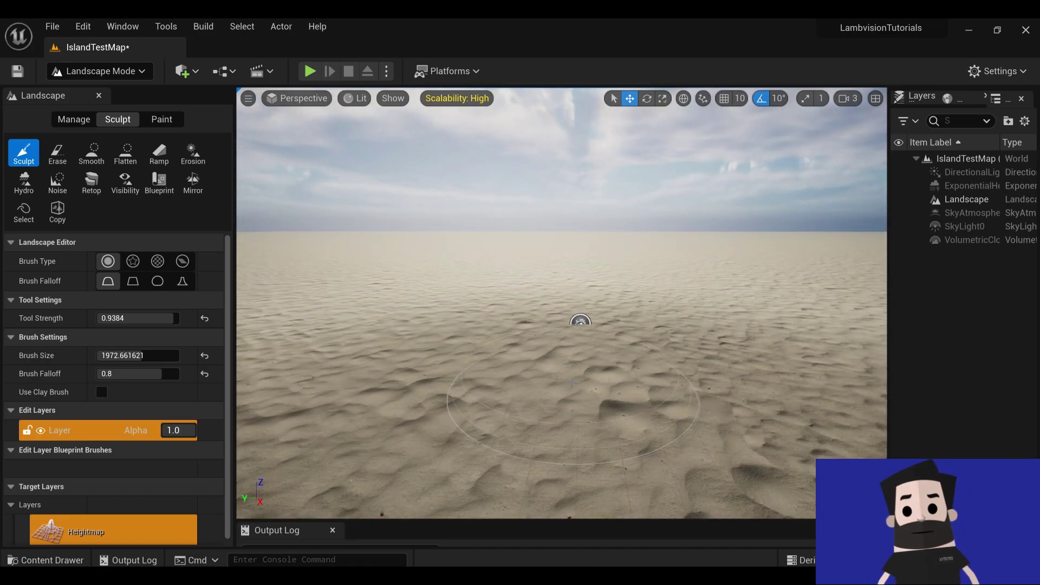
key(shift+1)
scroll(452, 301, down, 3)
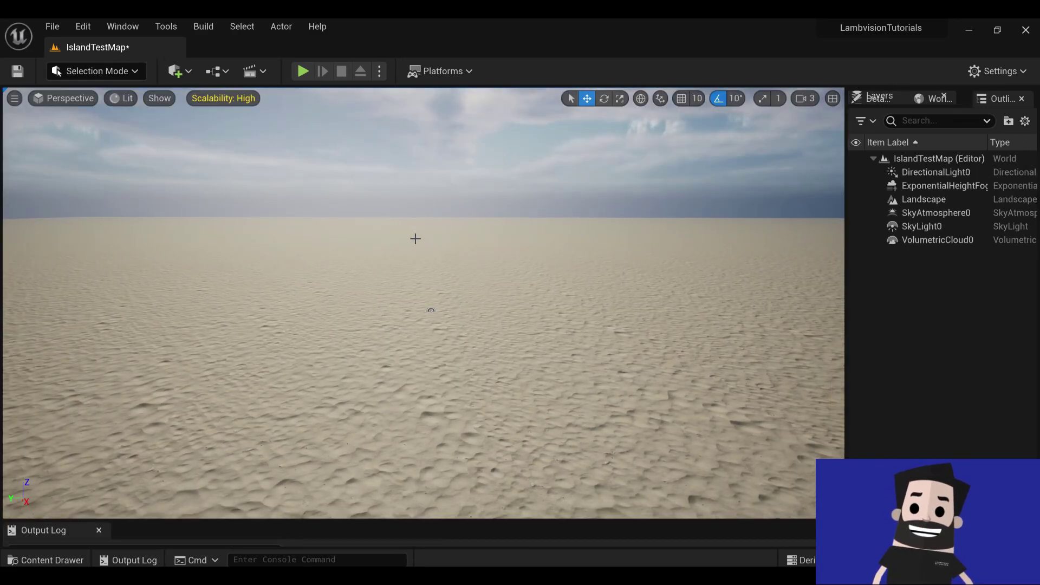
- Search the plugins for "water", check whether Water and Water Extras are enabled, and minimize the Plugins window
click(84, 28)
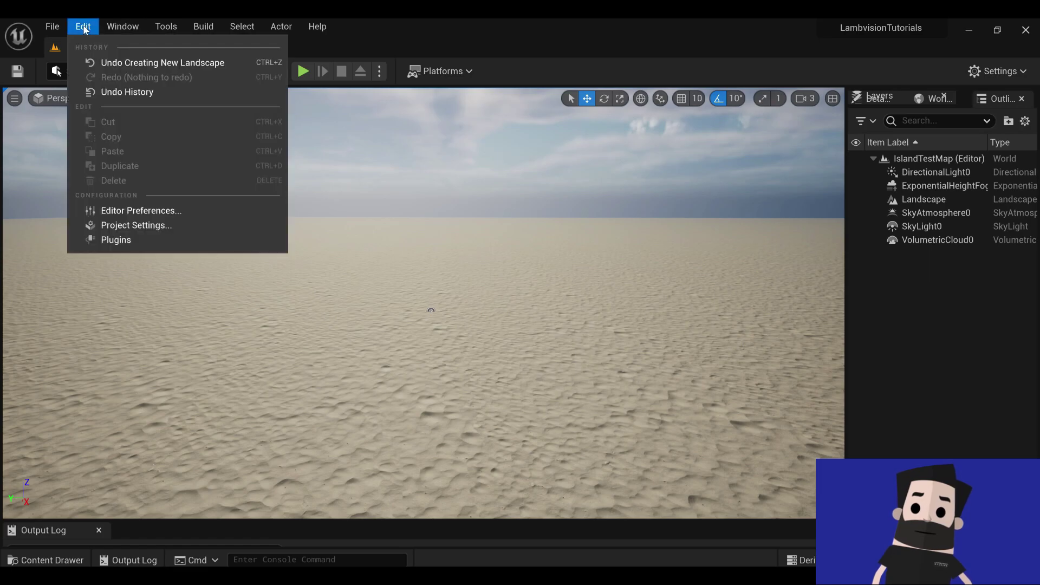
click(174, 238)
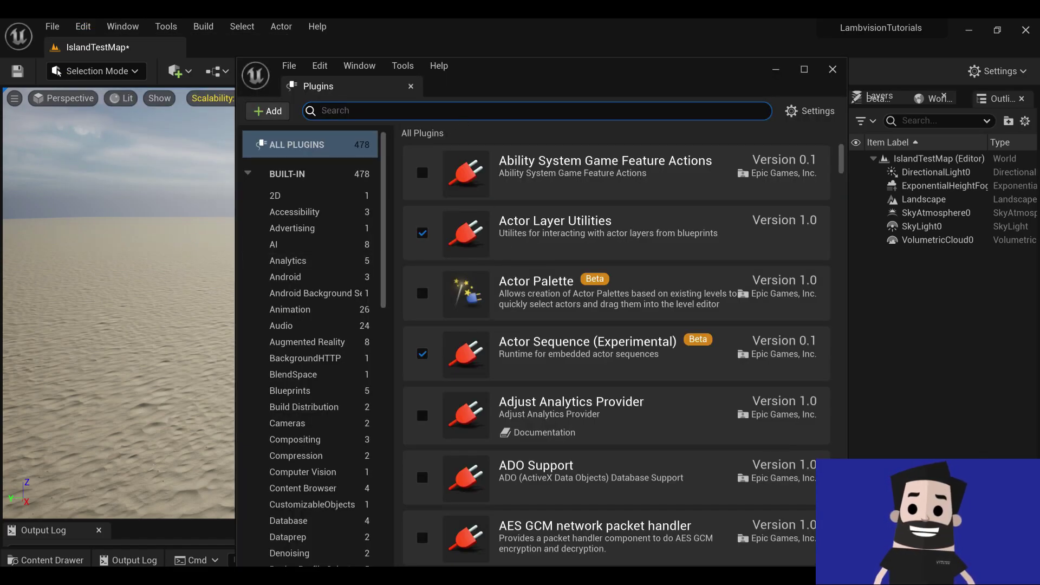
text(water)
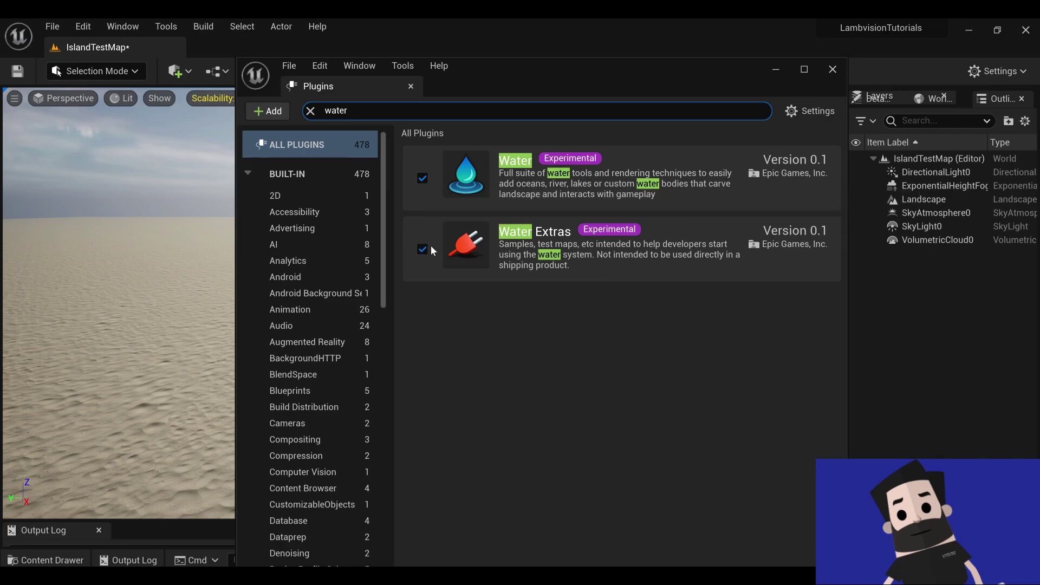
click(779, 68)
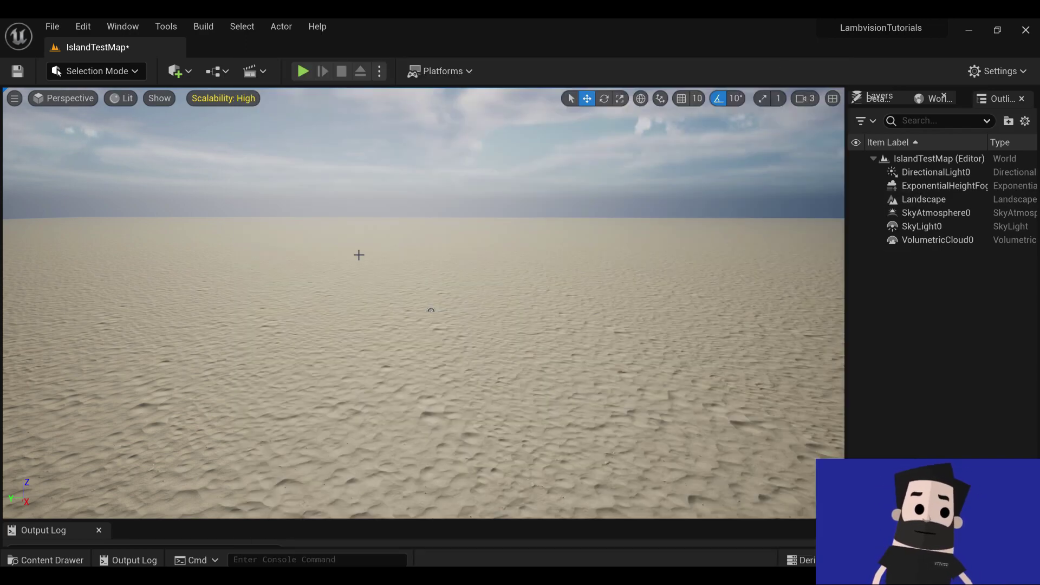
- Place a Water Body Ocean actor from the list of all actor classes in the level
click(187, 74)
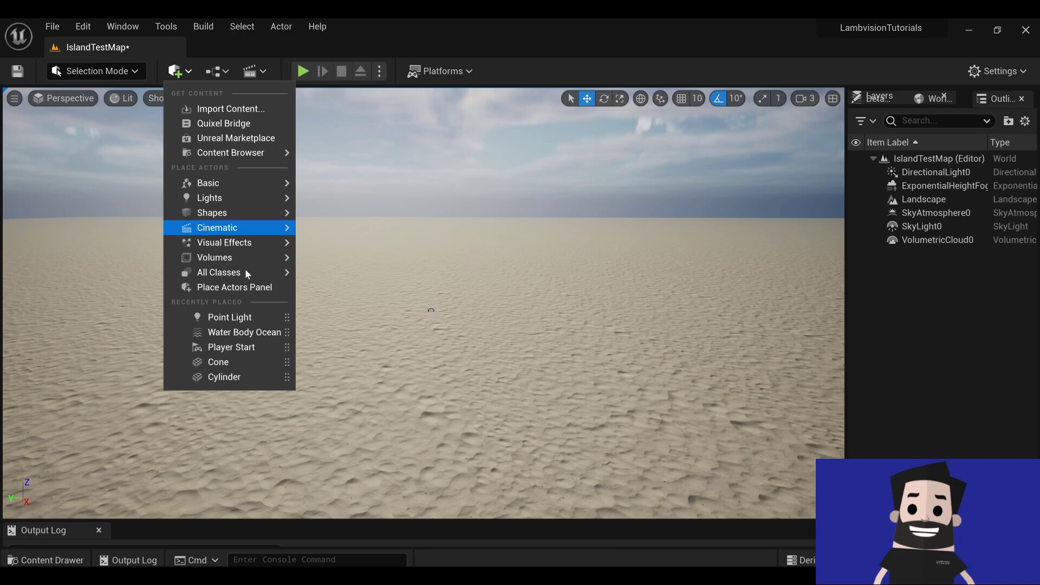
mouse_move(223, 275)
scroll(433, 299, down, 4)
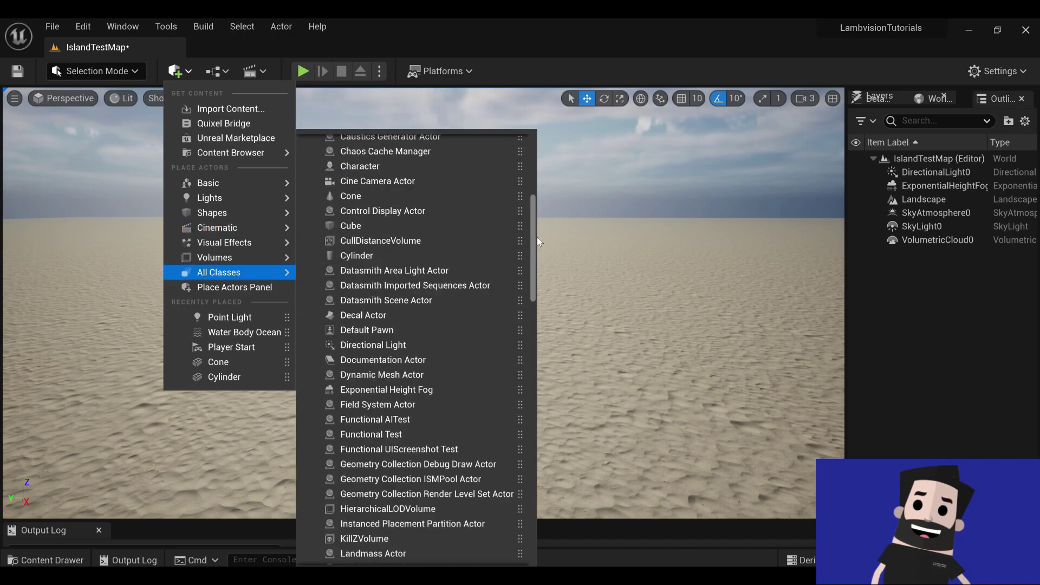
mouse_move(532, 230)
mouse_down()
mouse_move(571, 391)
mouse_move(562, 392)
mouse_move(560, 490)
mouse_up()
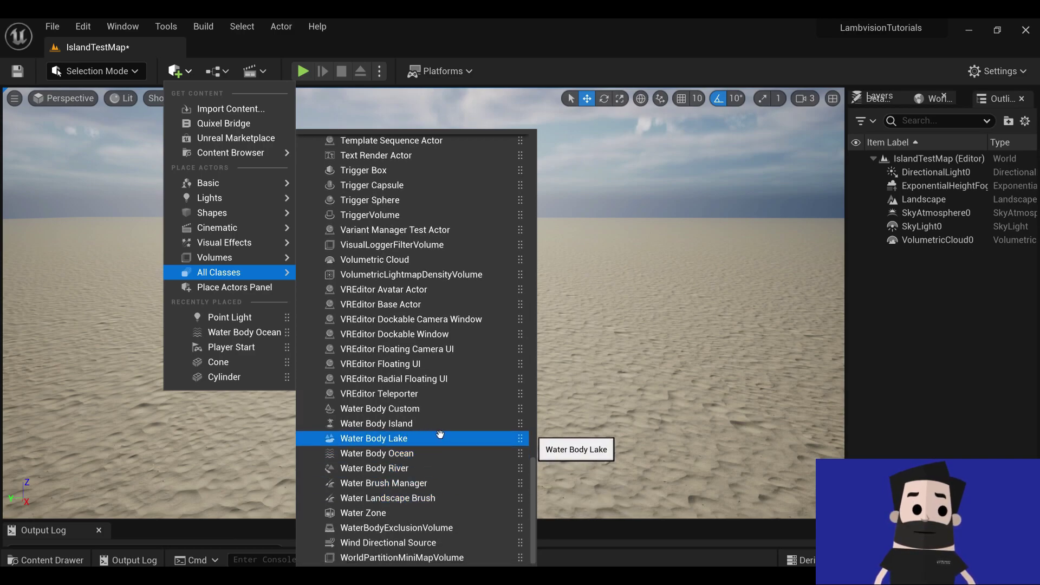
click(408, 454)
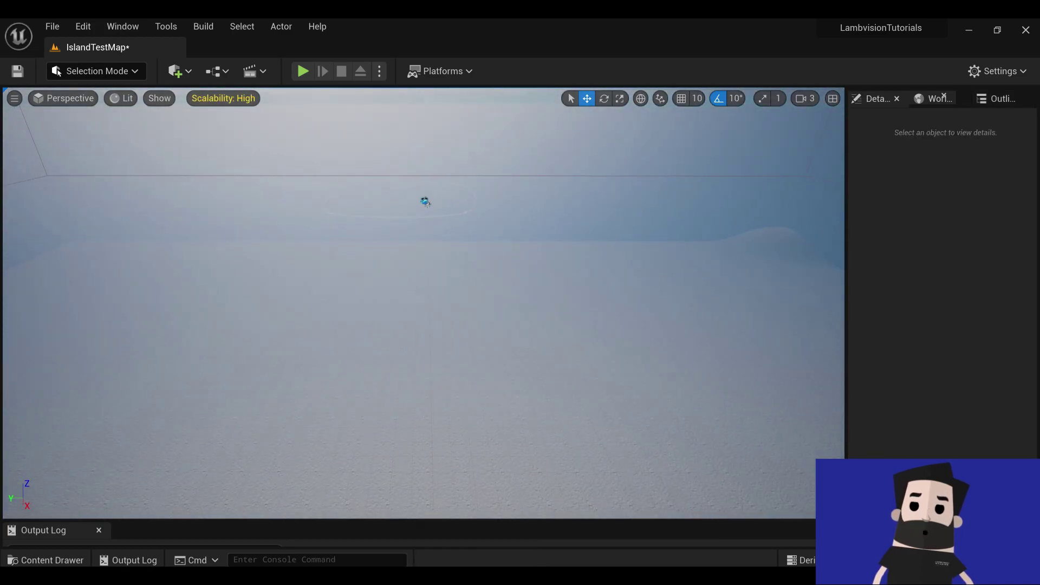
- Select the WaterBodyOcean actor and reset its location to the world origin
right_drag(423, 303, 280, 341)
right_drag(485, 181, 423, 184)
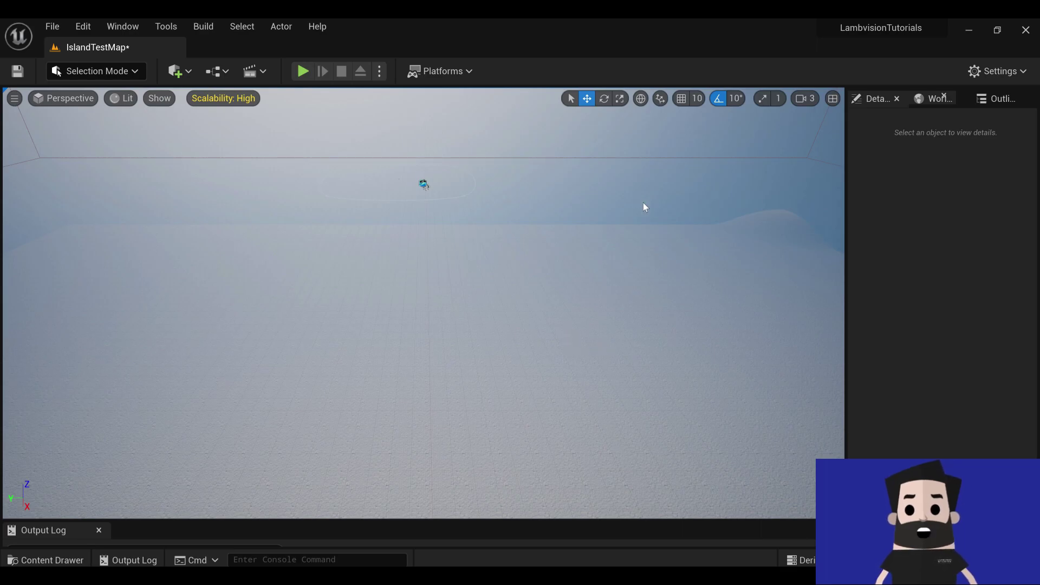
click(989, 99)
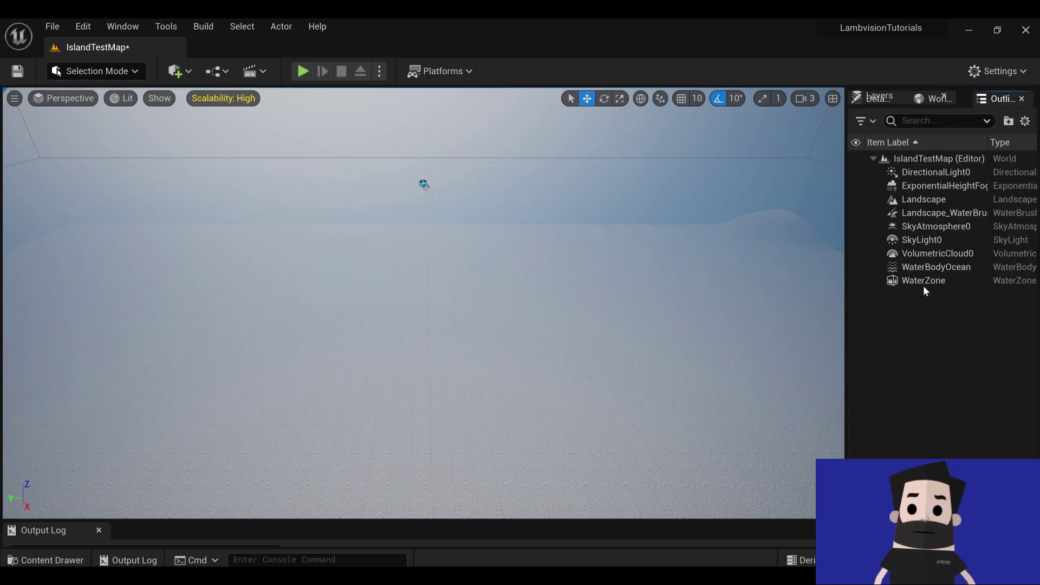
click(933, 267)
click(872, 99)
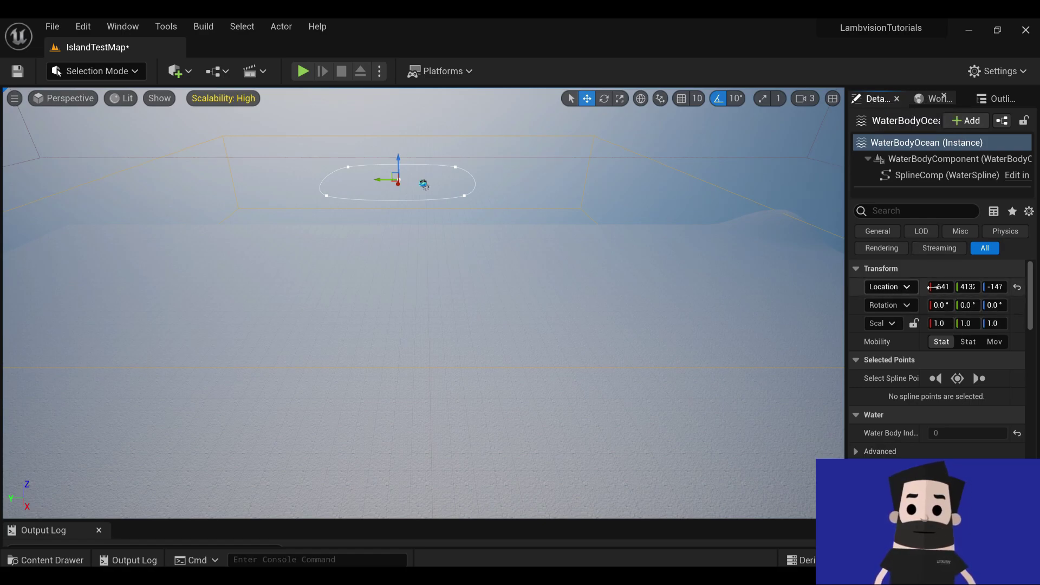
click(1019, 288)
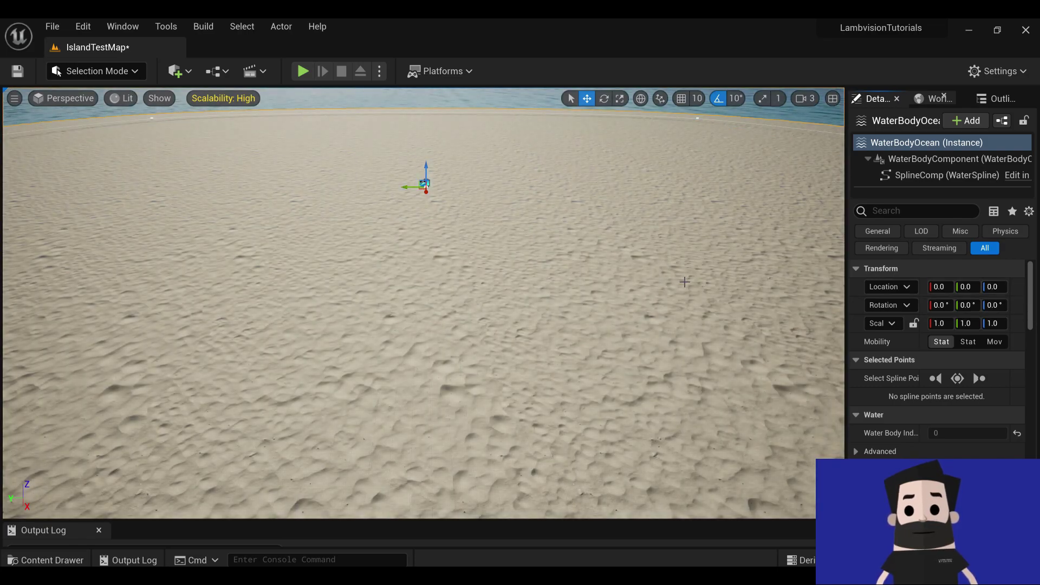
- Nudge the WaterBodyOcean actor slightly along its Z axis
right_drag(702, 293, 271, 268)
right_drag(720, 246, 704, 240)
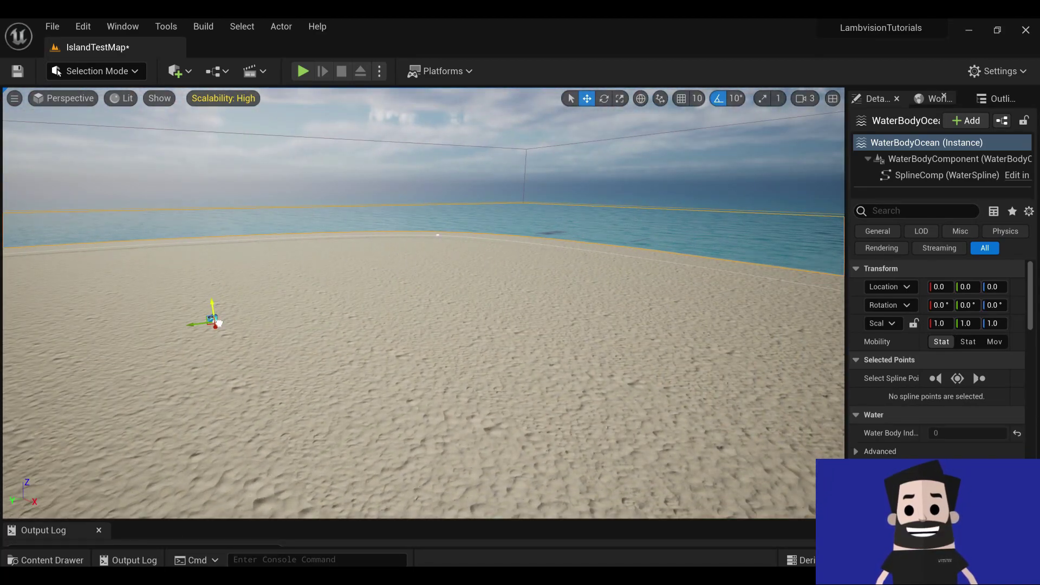
mouse_move(217, 322)
mouse_down()
mouse_move(215, 353)
mouse_move(210, 310)
mouse_up()
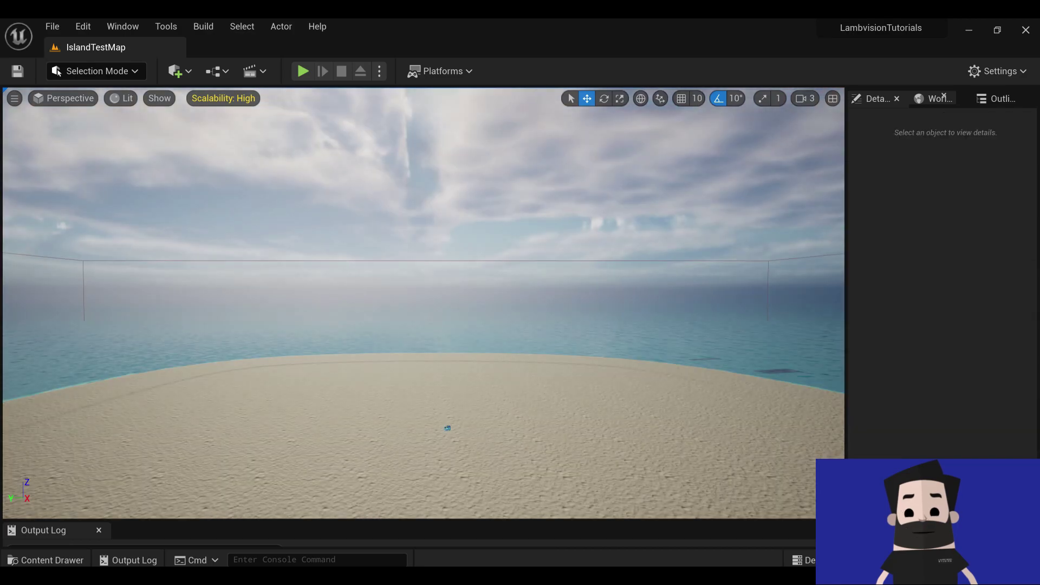
- Rotate the directional light so the sun sits low over the ocean, giving the island sunset lighting
right_drag(423, 304, 695, 405)
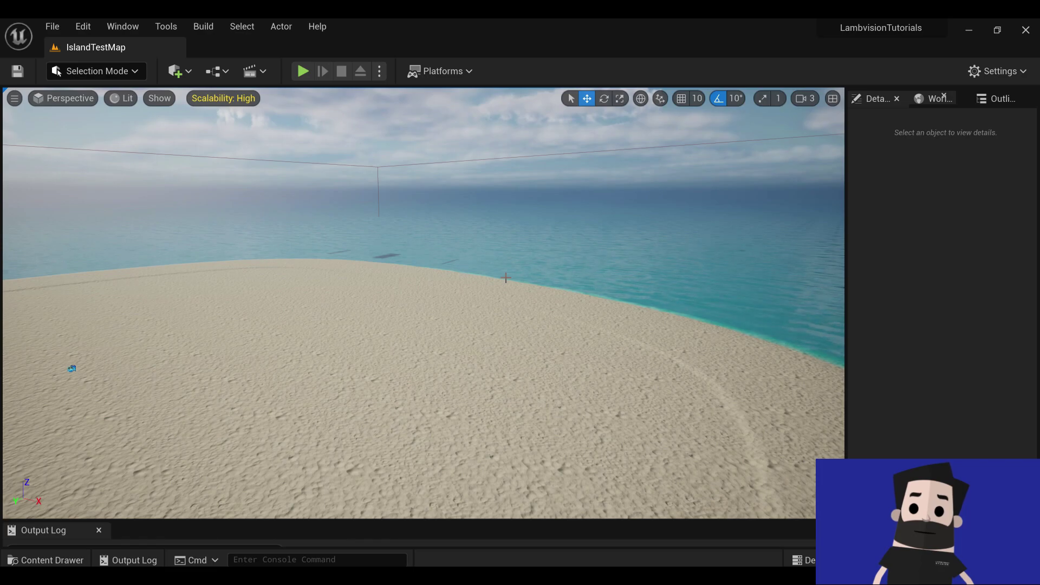
key(ctrl+l)
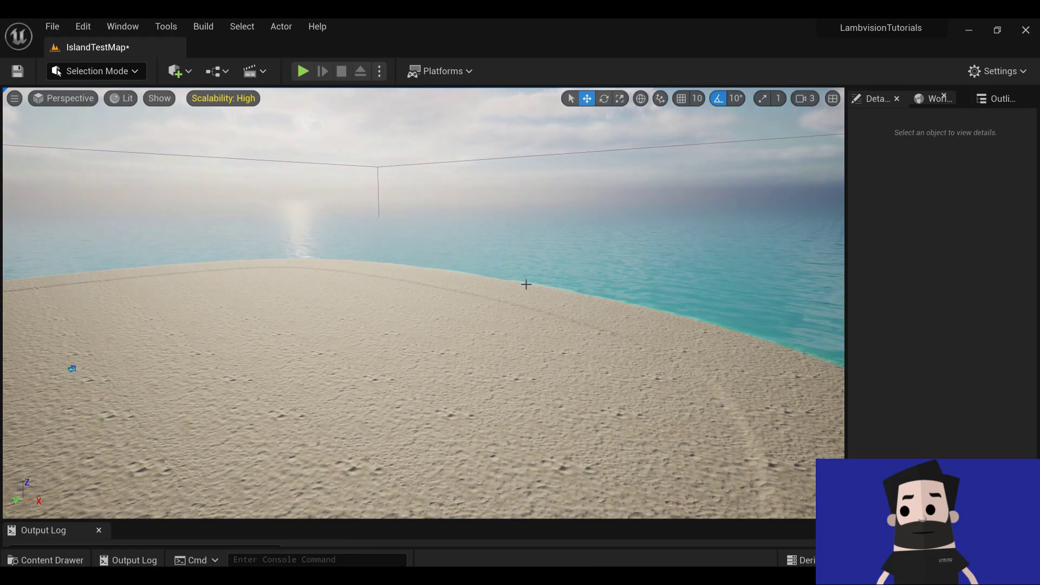
click(526, 285)
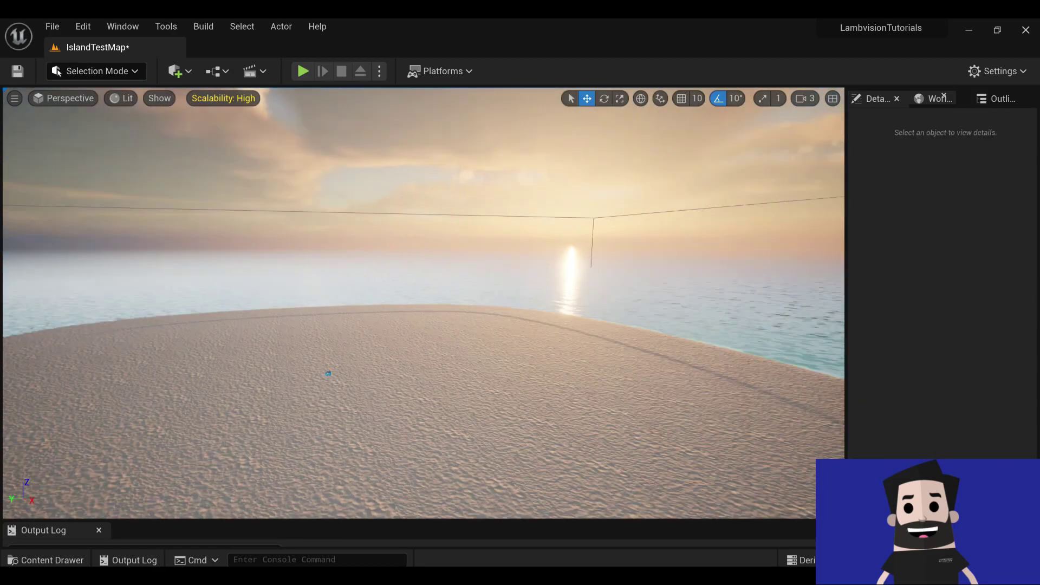
right_drag(533, 362, 670, 360)
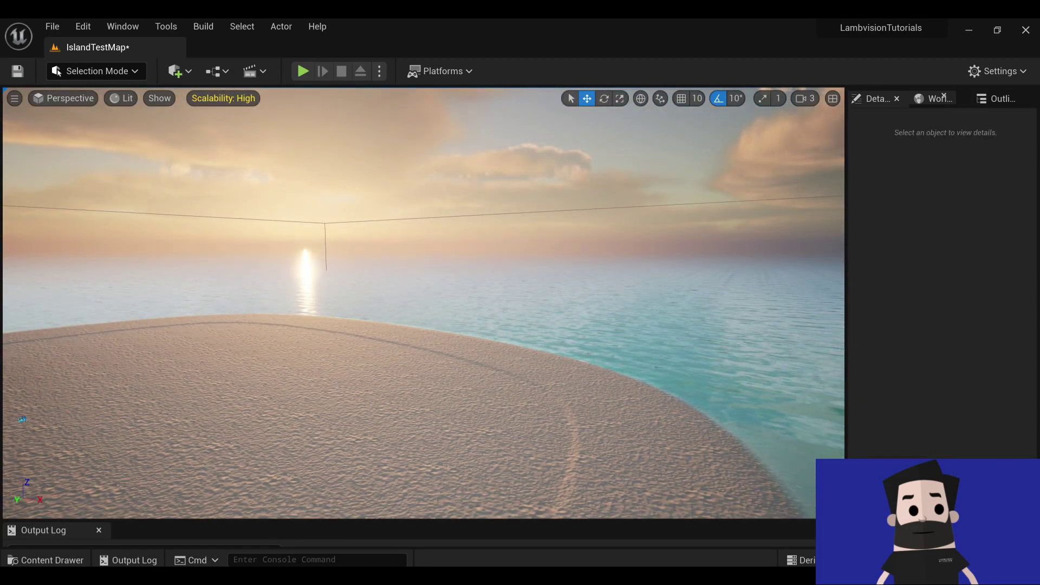
- Frame the whole landscape, select WaterBodyOcean, and pull one near corner point of its island spline outward along X
click(534, 362)
key(f)
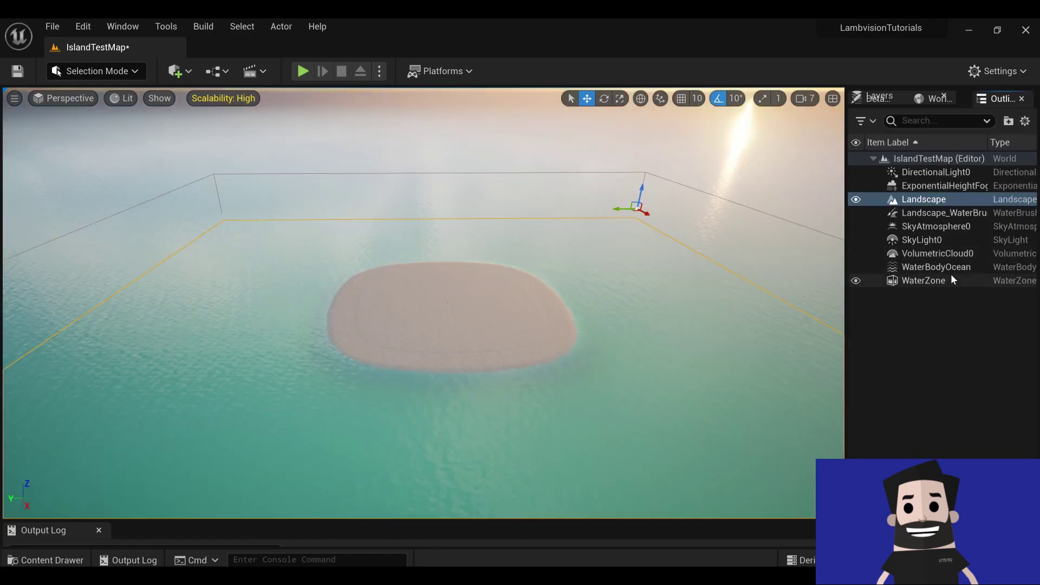
click(948, 268)
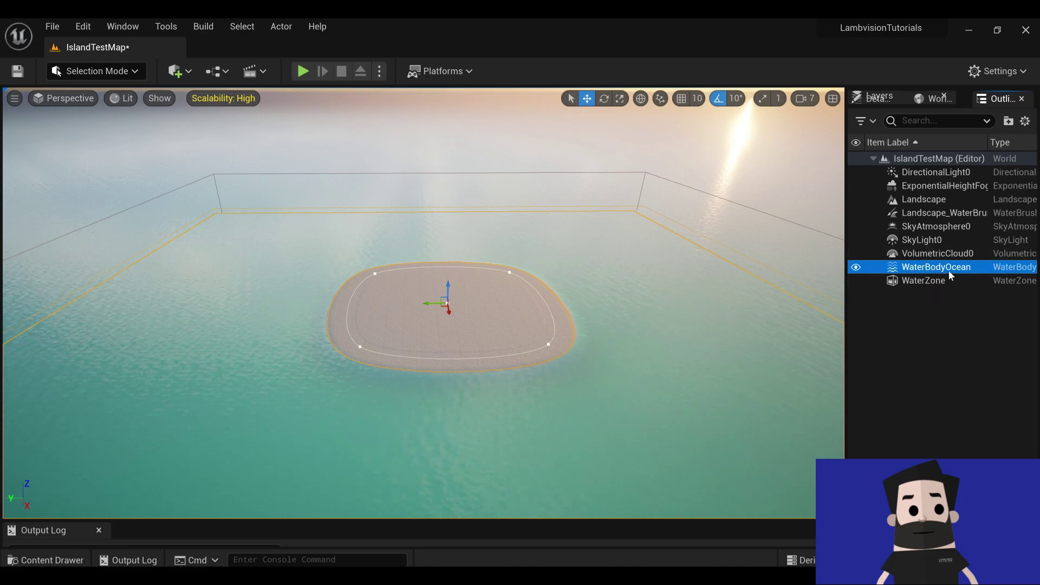
click(547, 346)
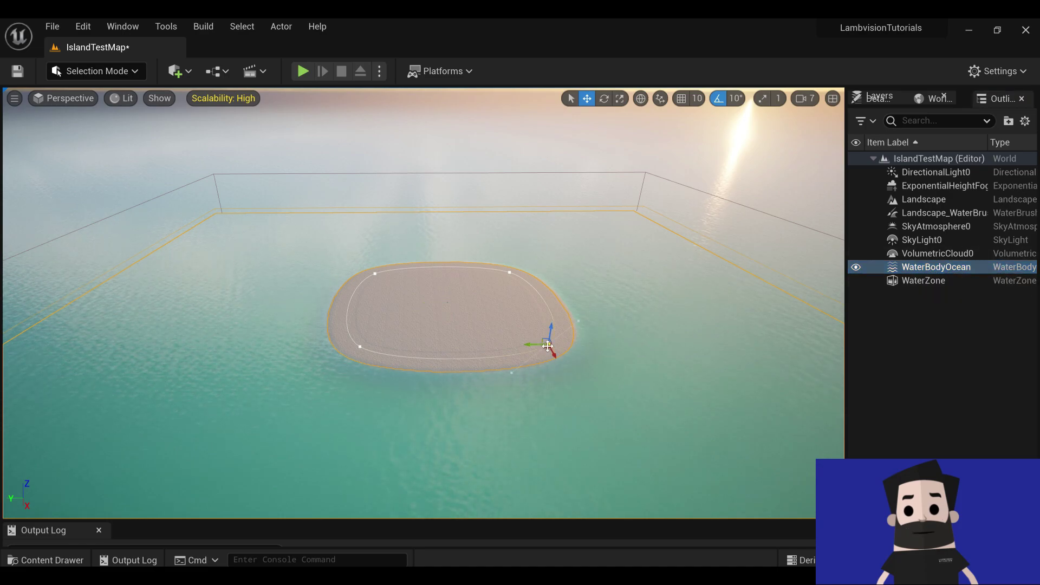
drag(554, 353, 744, 483)
- Pull the other near corner point of the ocean's island spline outward along Y to widen the island
click(359, 346)
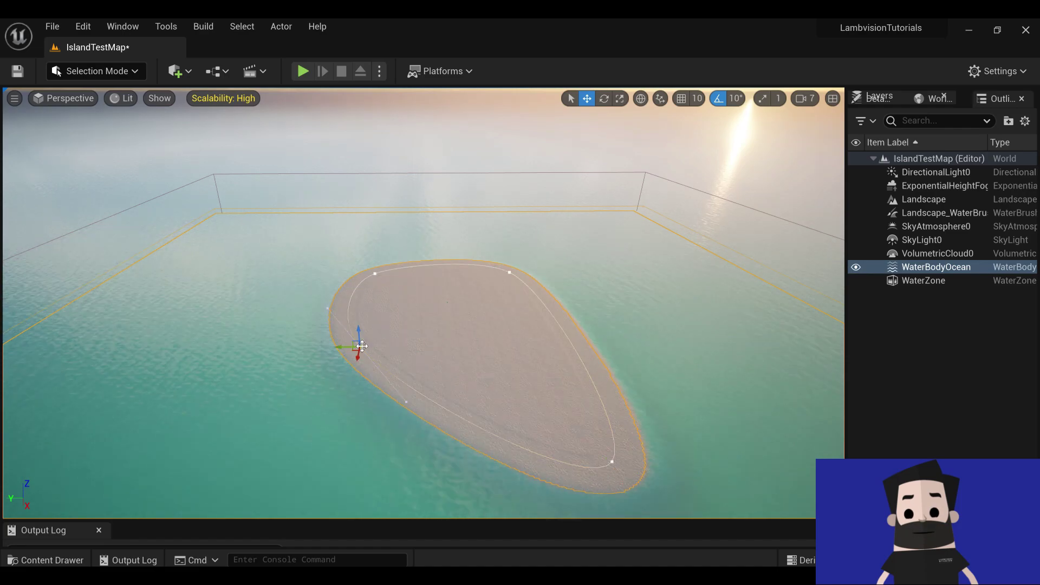
drag(338, 349, 147, 351)
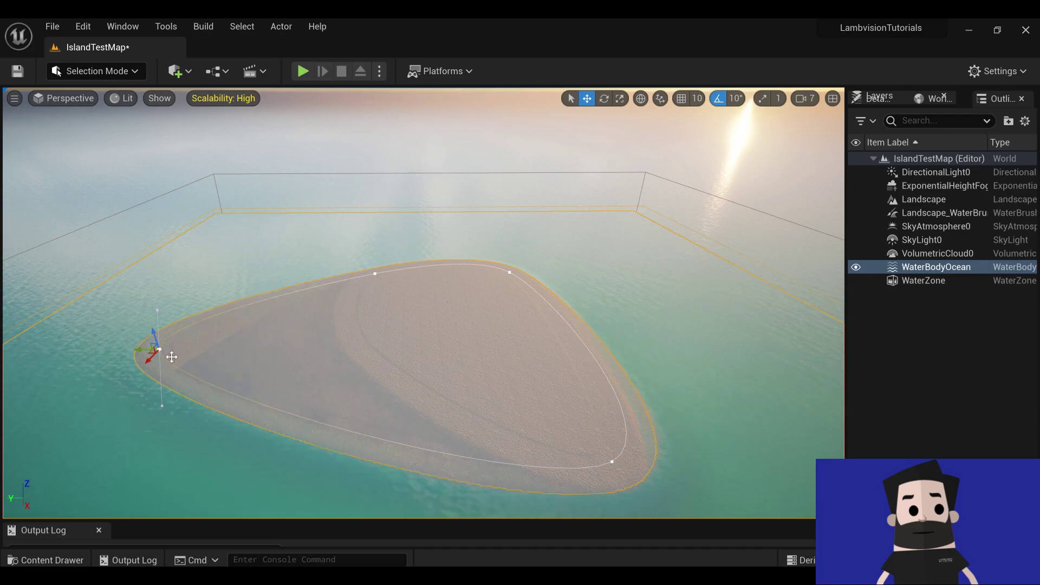
right_drag(412, 431, 434, 422)
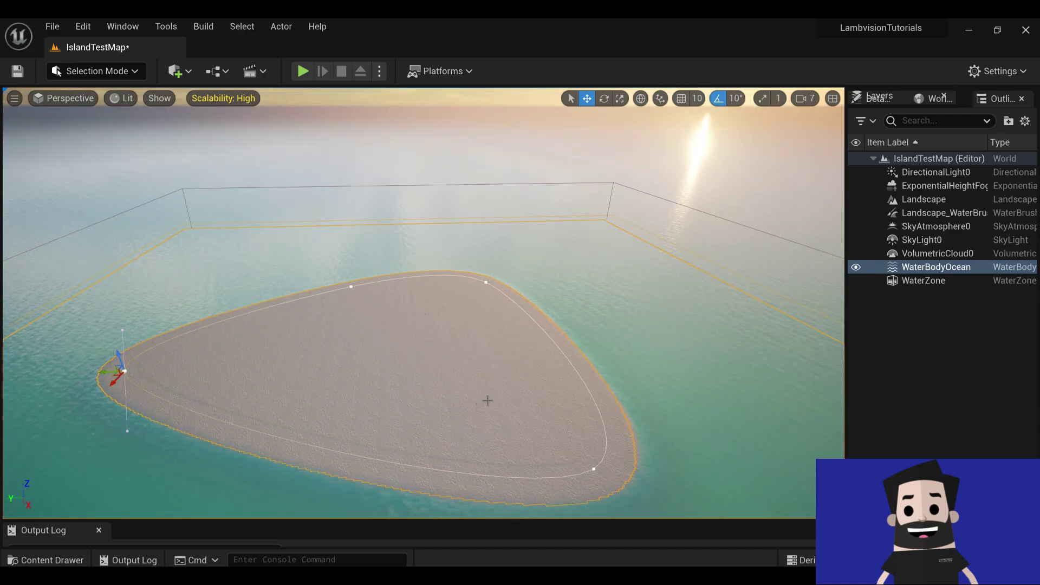
right_drag(487, 400, 475, 428)
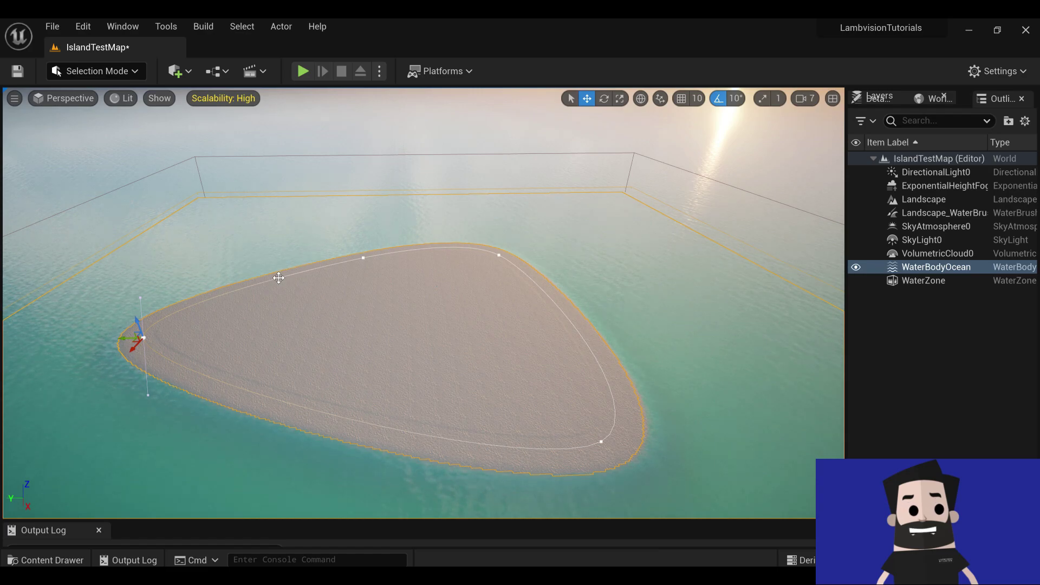
- Reselect WaterBodyOcean and add a spline point in the middle of the island's near edge
click(328, 406)
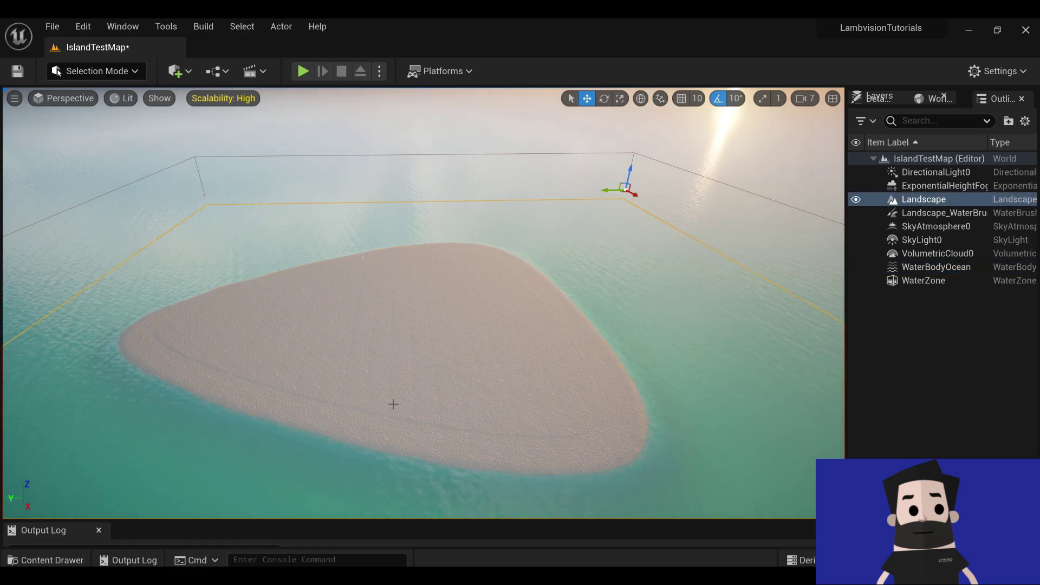
click(916, 267)
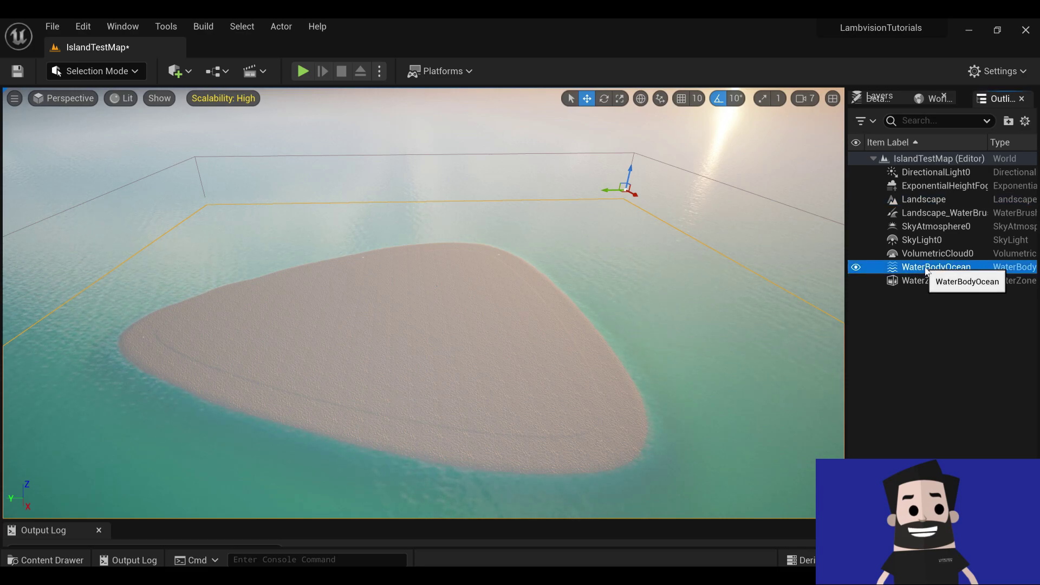
right_click(336, 415)
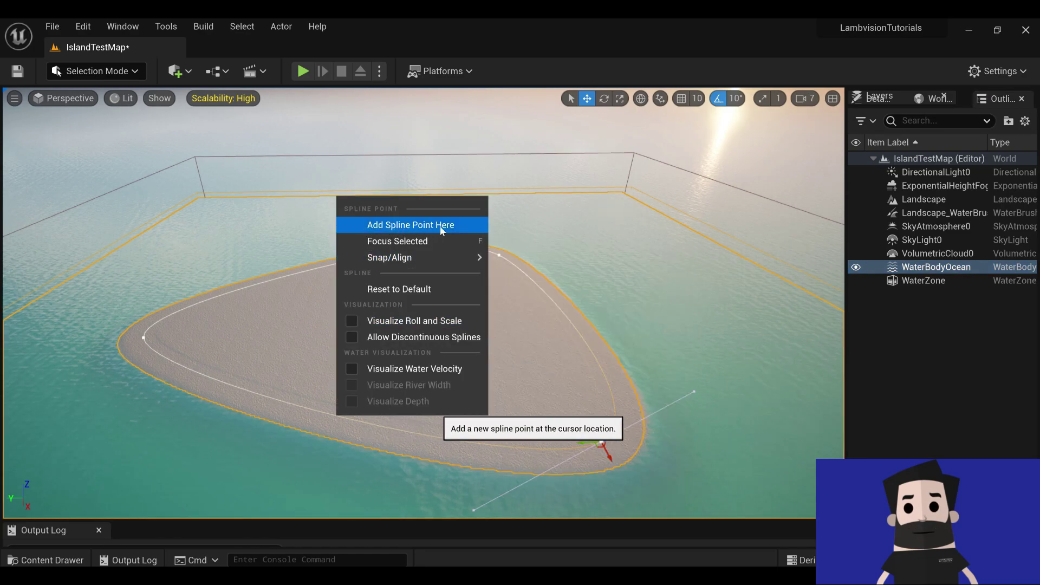
click(447, 227)
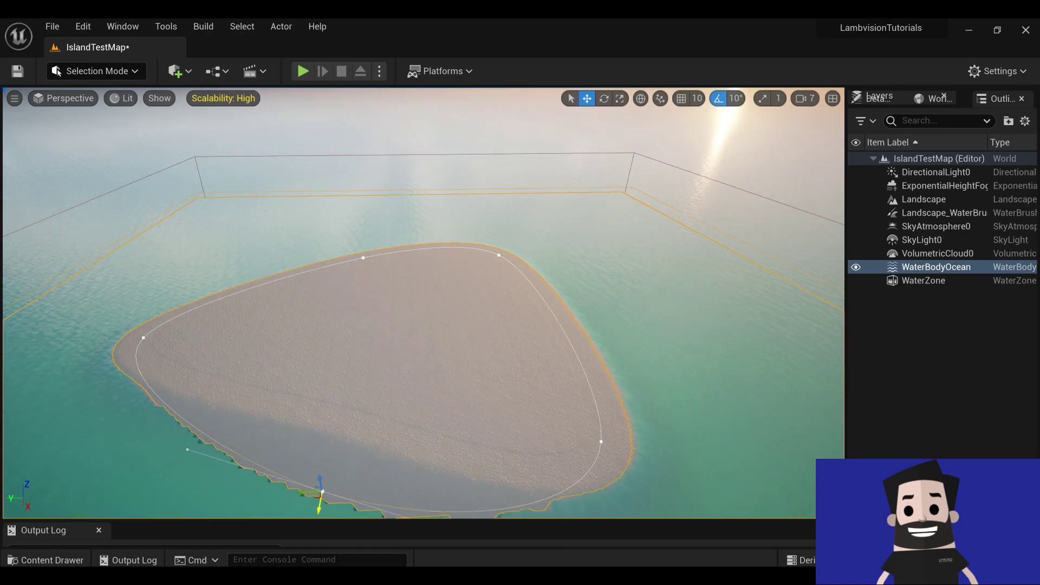
- Move the new near-edge spline point inward along X and shift it along Y to carve a bay into the island
drag(333, 434, 323, 506)
right_drag(448, 443, 364, 451)
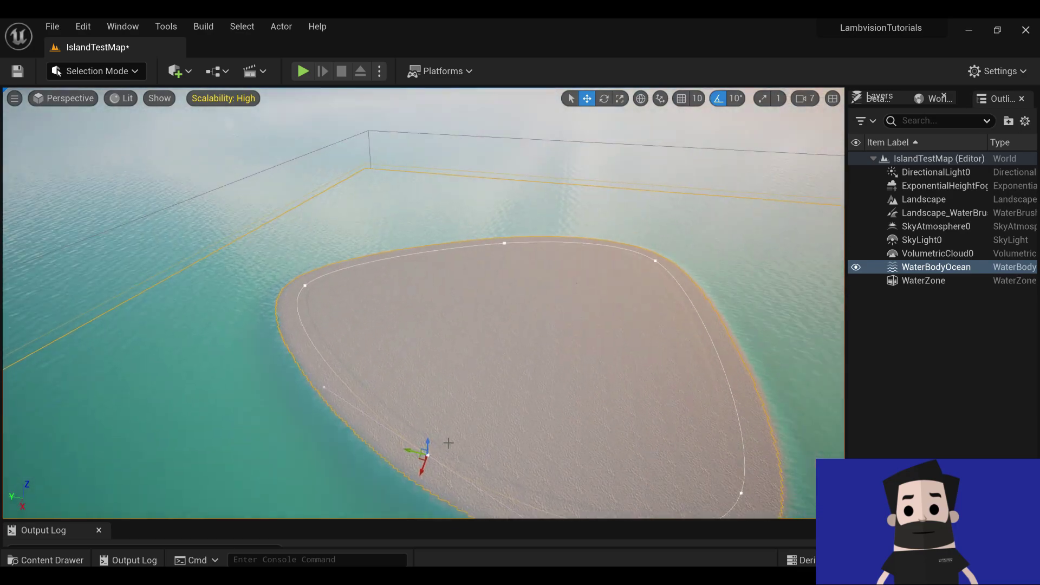
drag(425, 455, 547, 337)
right_drag(477, 405, 476, 399)
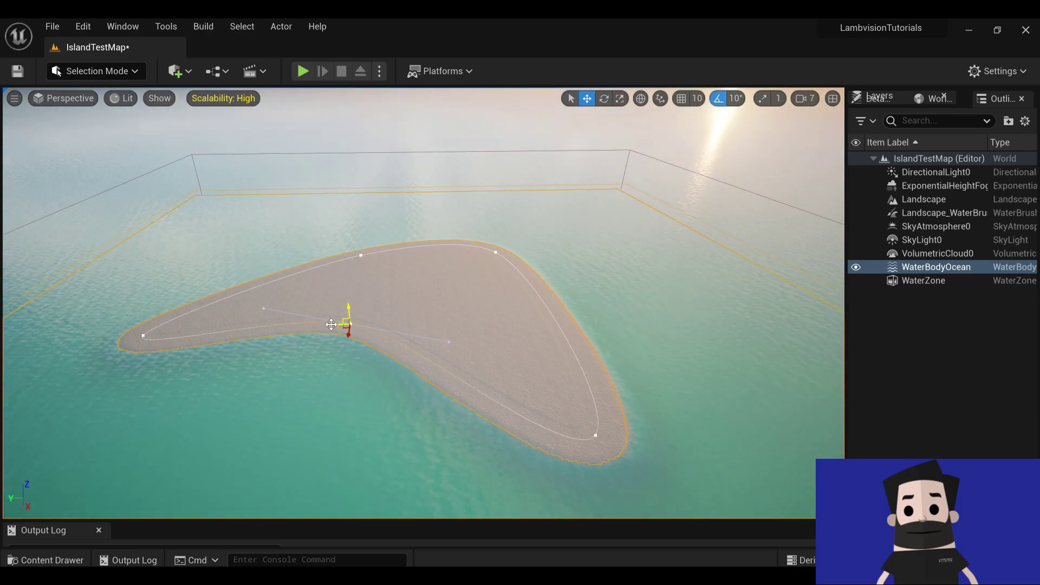
drag(333, 326, 405, 355)
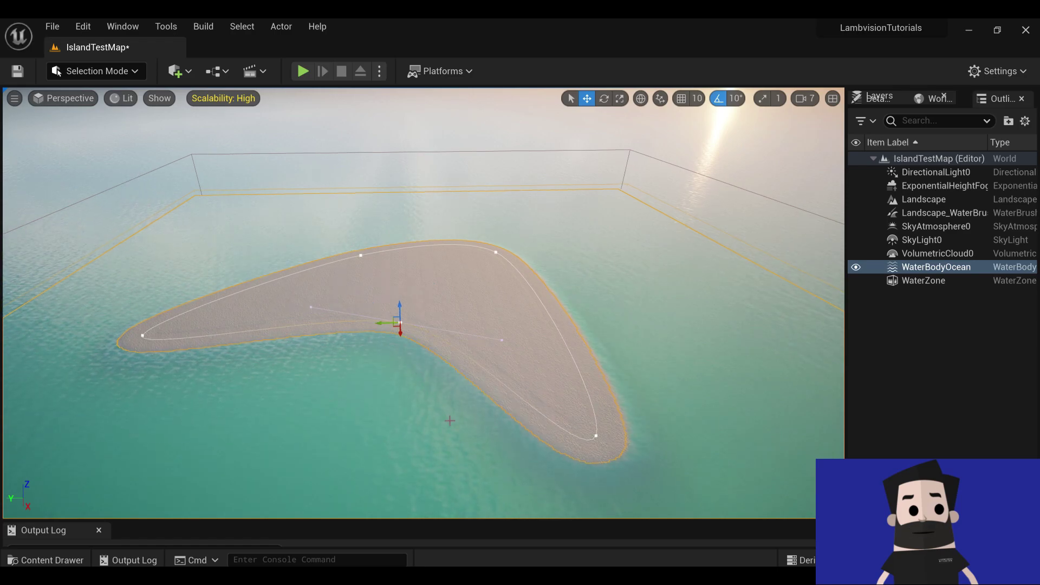
- Add a spline point on the island edge facing the sun's reflection and pull it inward along Y
right_drag(449, 420, 486, 409)
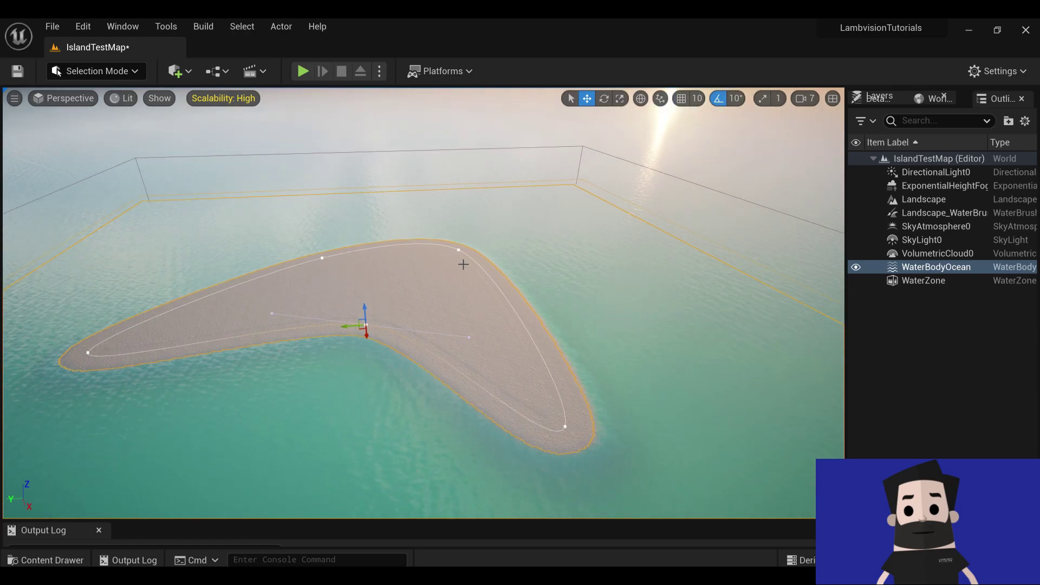
right_click(511, 301)
click(545, 329)
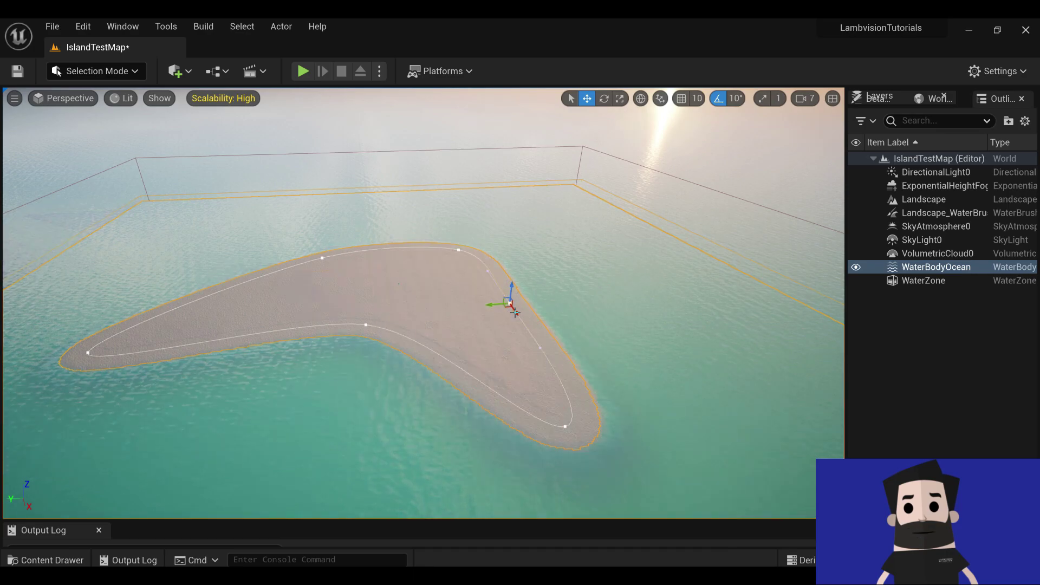
drag(496, 306, 458, 307)
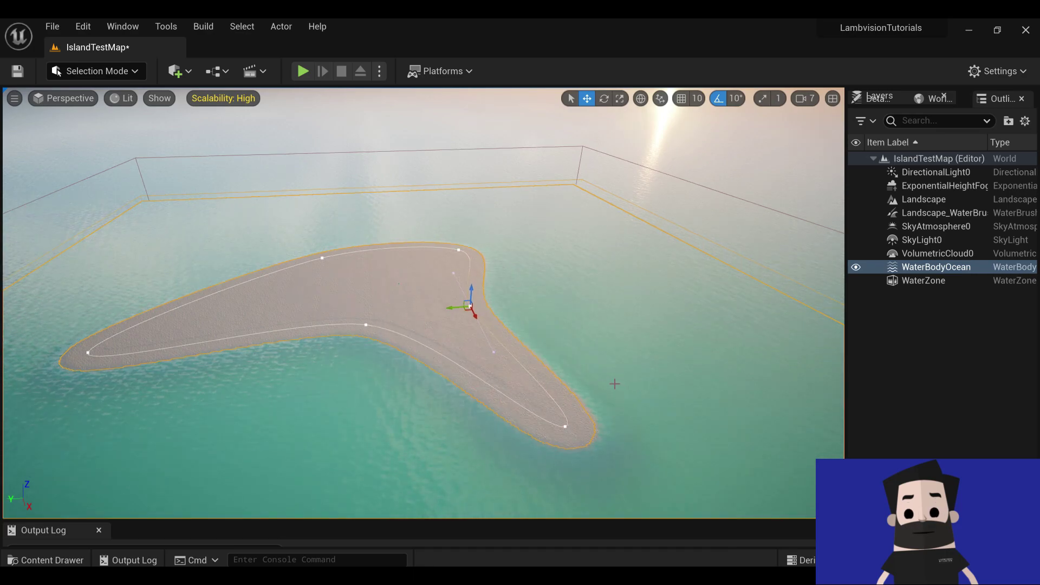
click(366, 324)
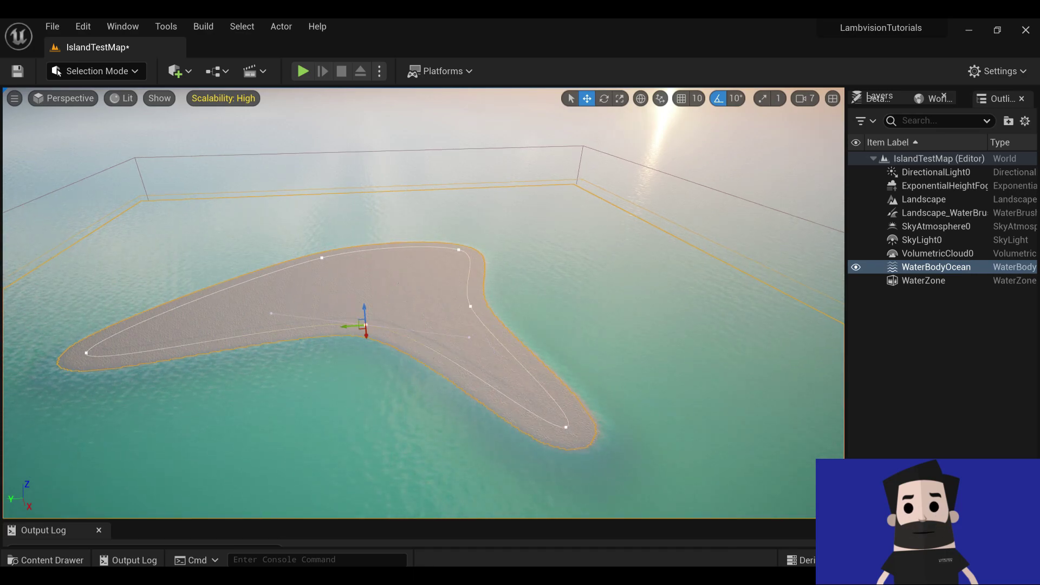
right_drag(612, 382, 634, 406)
right_drag(306, 226, 317, 229)
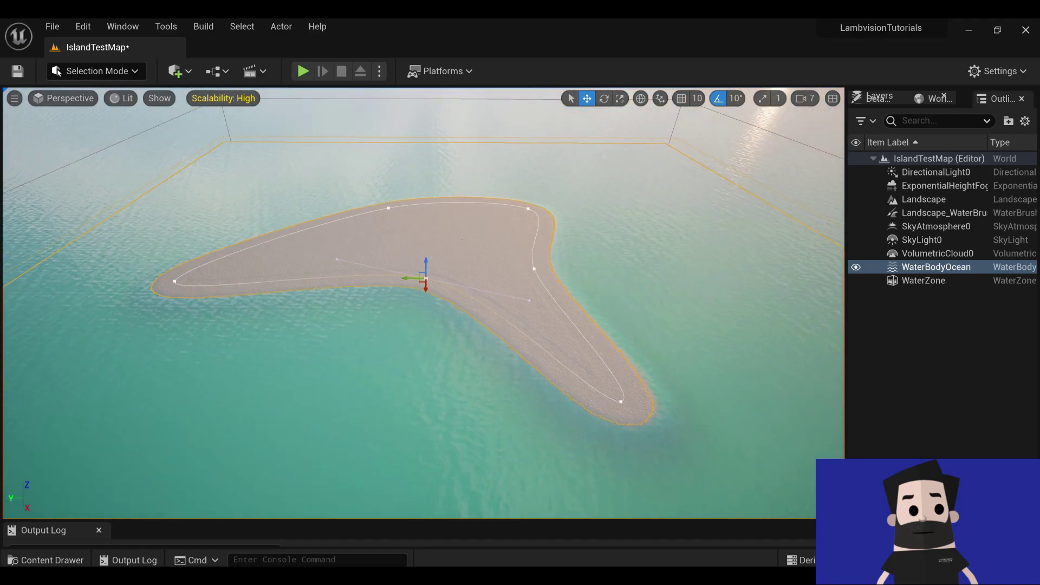
click(93, 74)
click(100, 95)
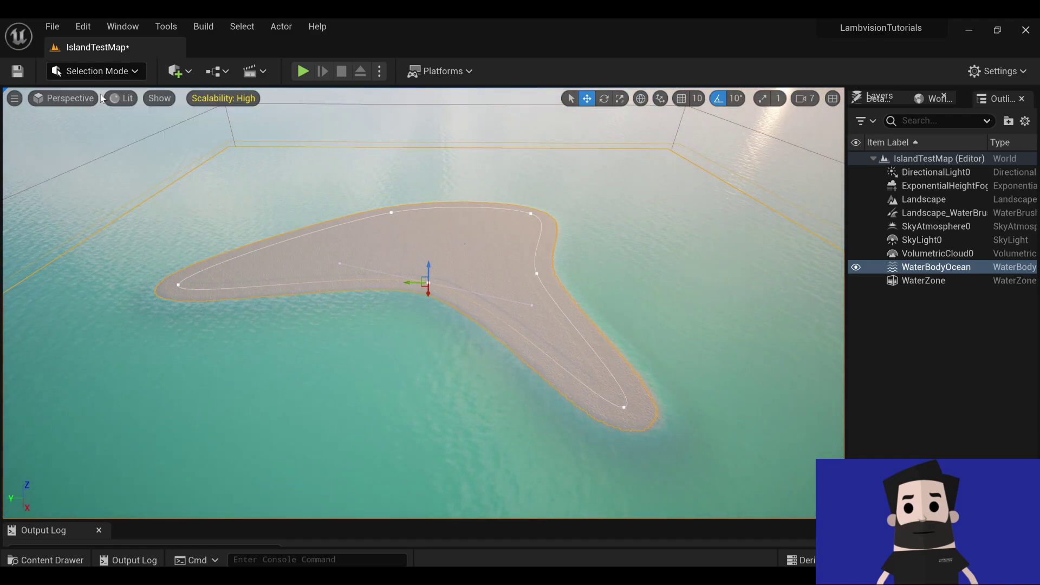
click(416, 370)
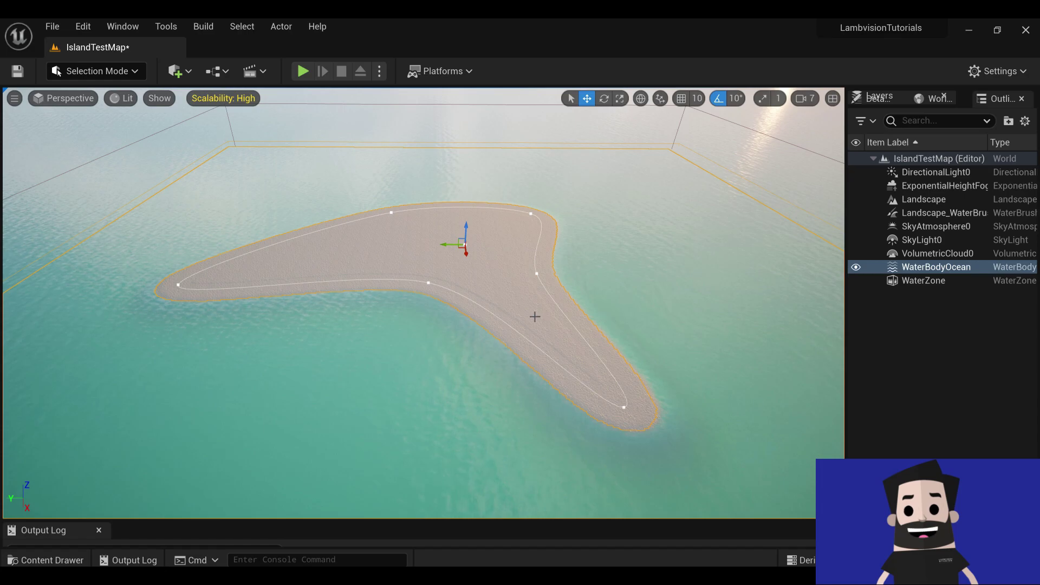
right_drag(395, 235, 362, 230)
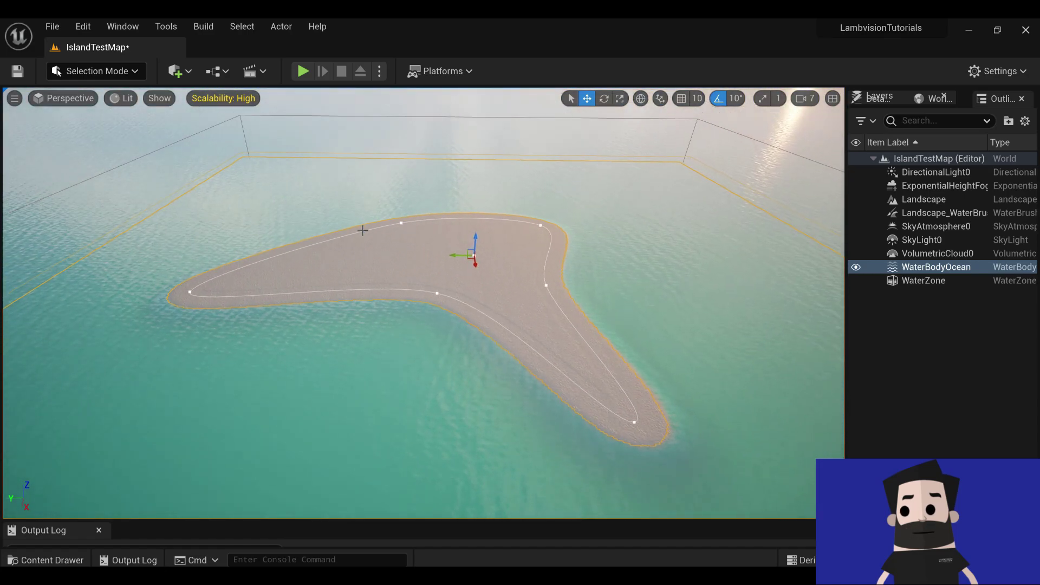
right_drag(440, 280, 382, 244)
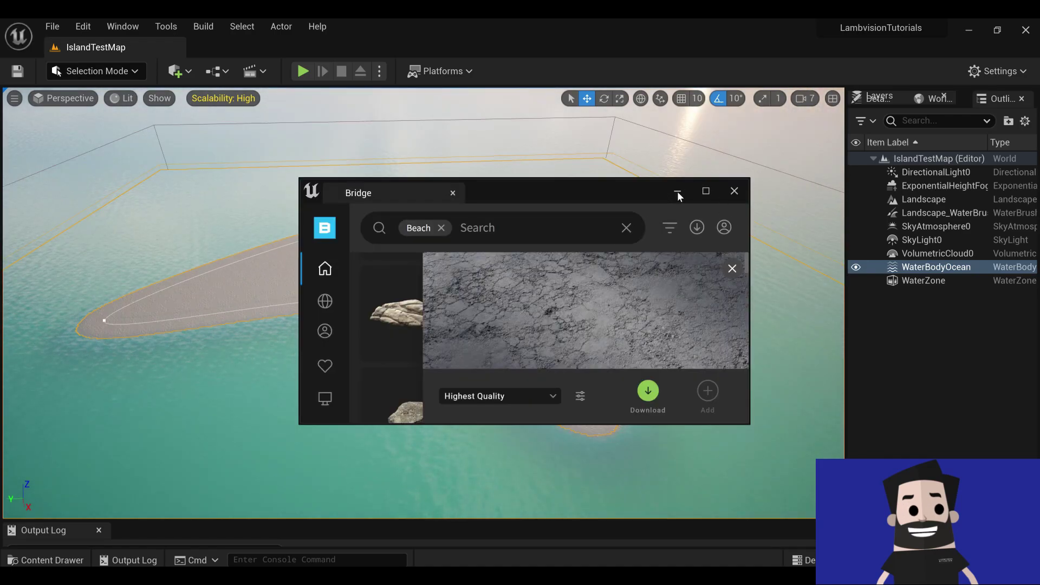
- Minimize the Bridge window and set the engine scalability quality to Low
click(677, 192)
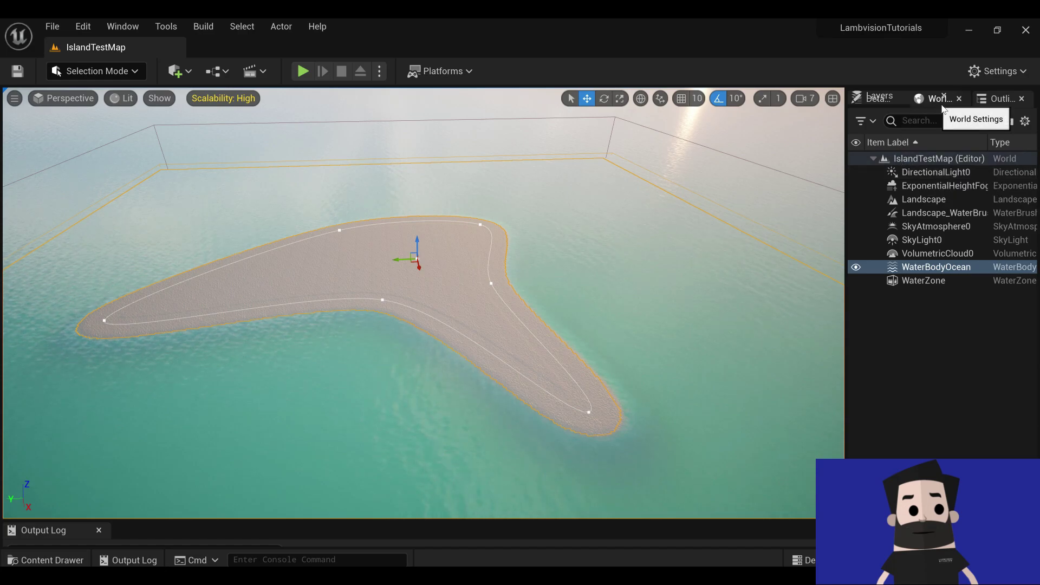
click(994, 72)
mouse_move(892, 271)
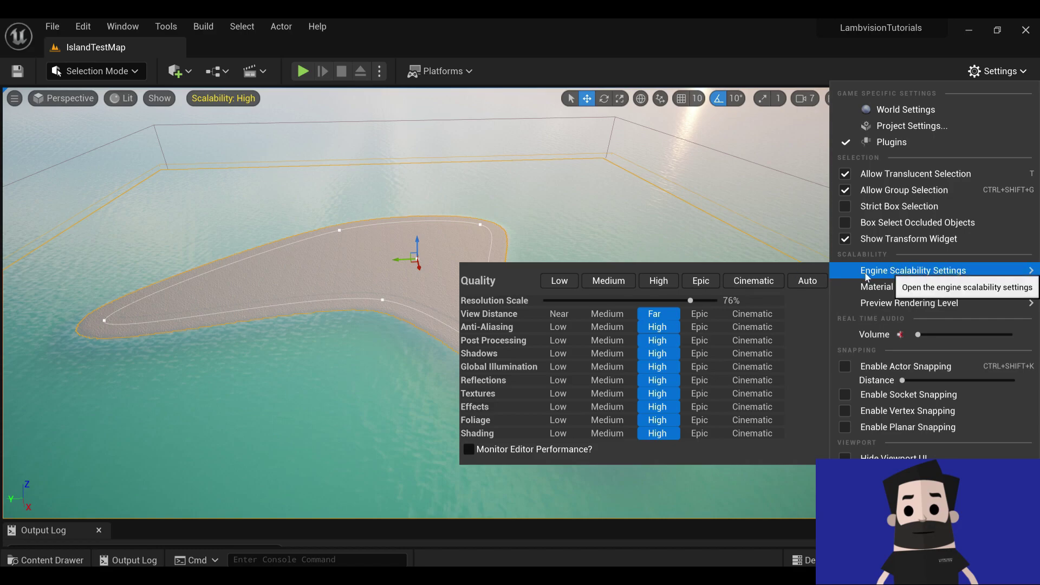
click(996, 72)
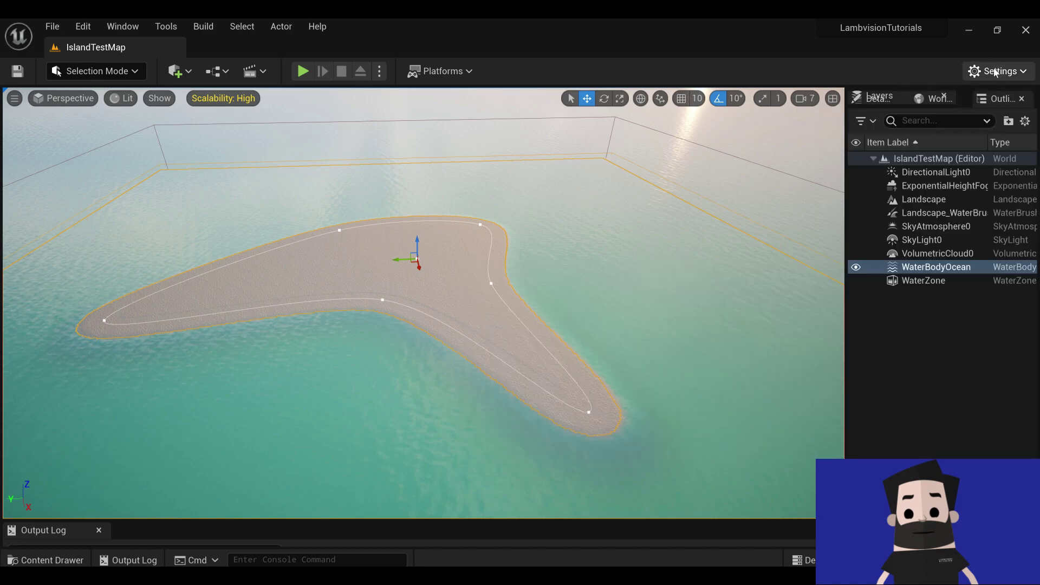
click(996, 72)
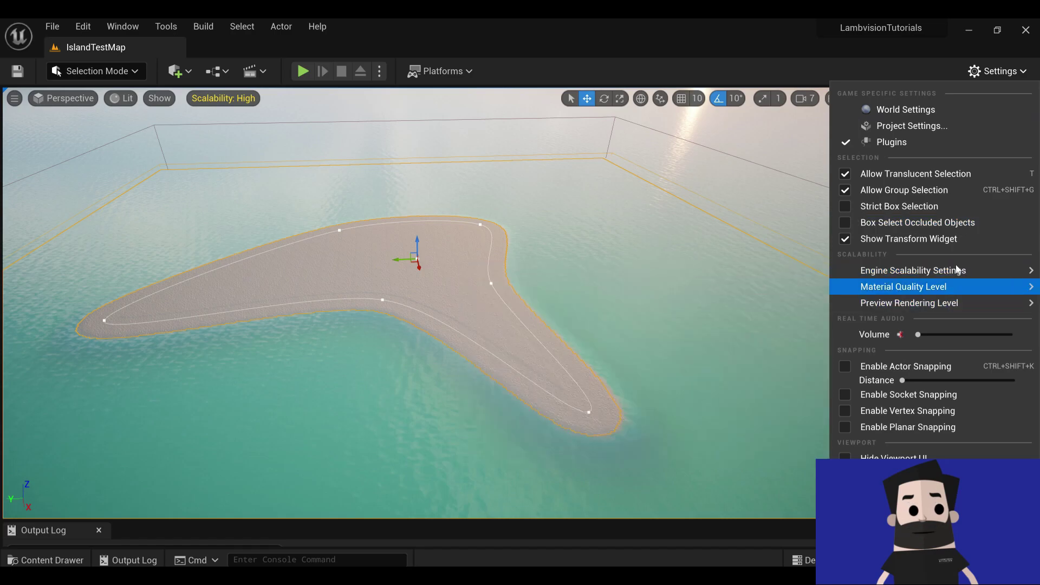
mouse_move(957, 269)
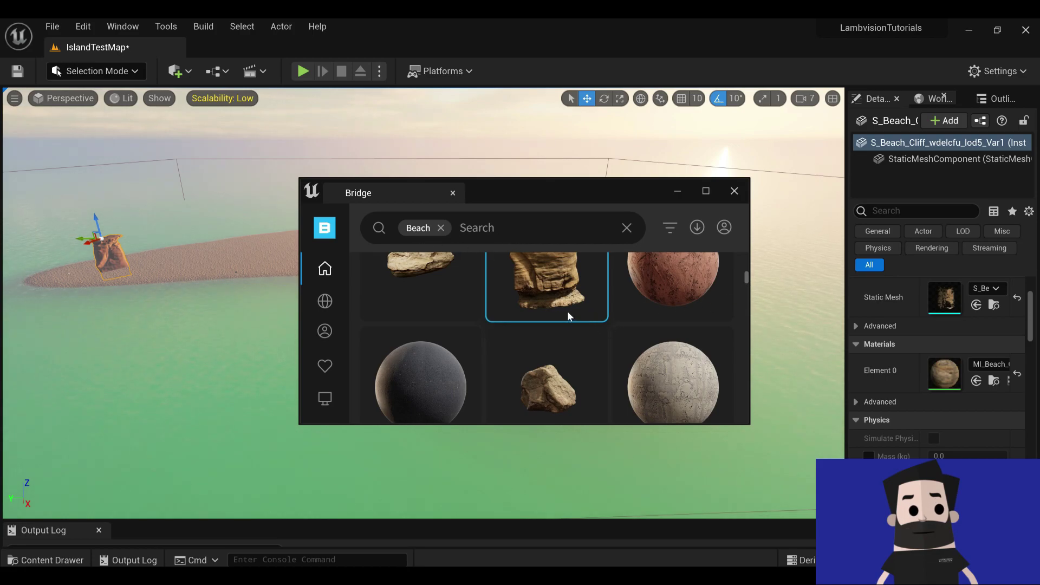
- Scale up the beach cliff mesh on the island's tip and walk the character toward it in play mode
right_drag(242, 329, 113, 325)
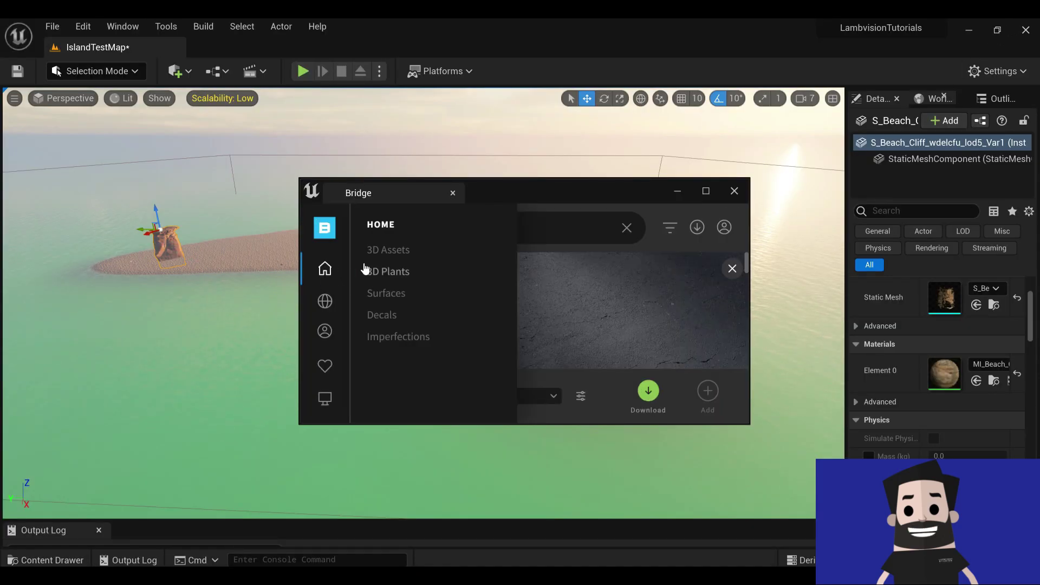
key(r)
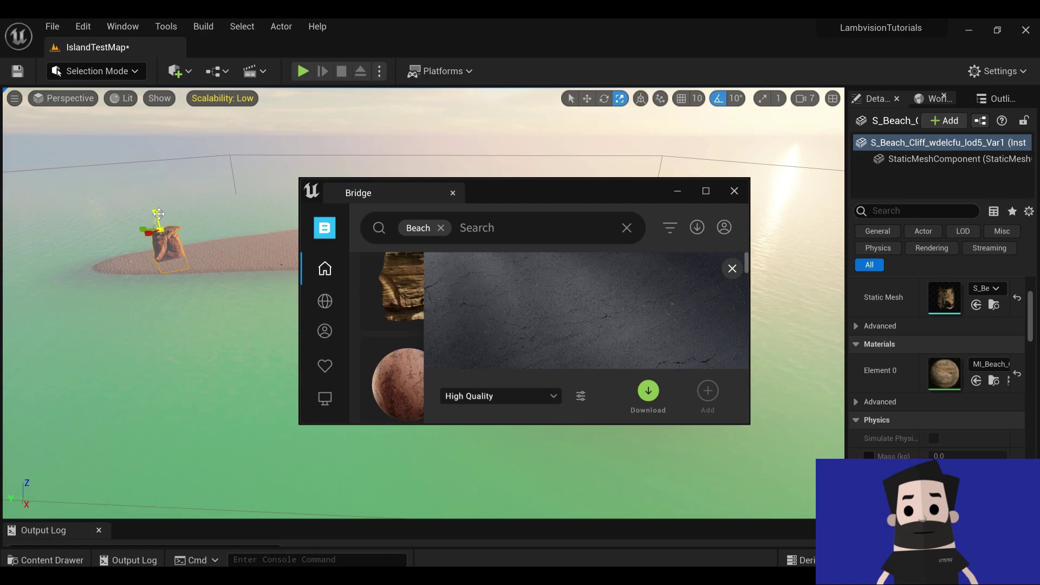
right_drag(226, 294, 193, 237)
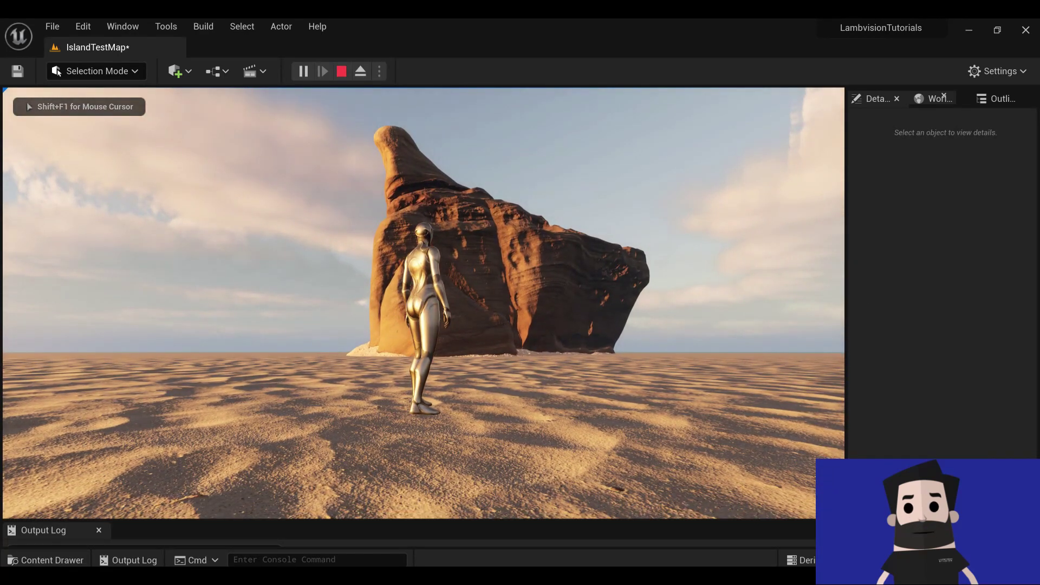
key(w)
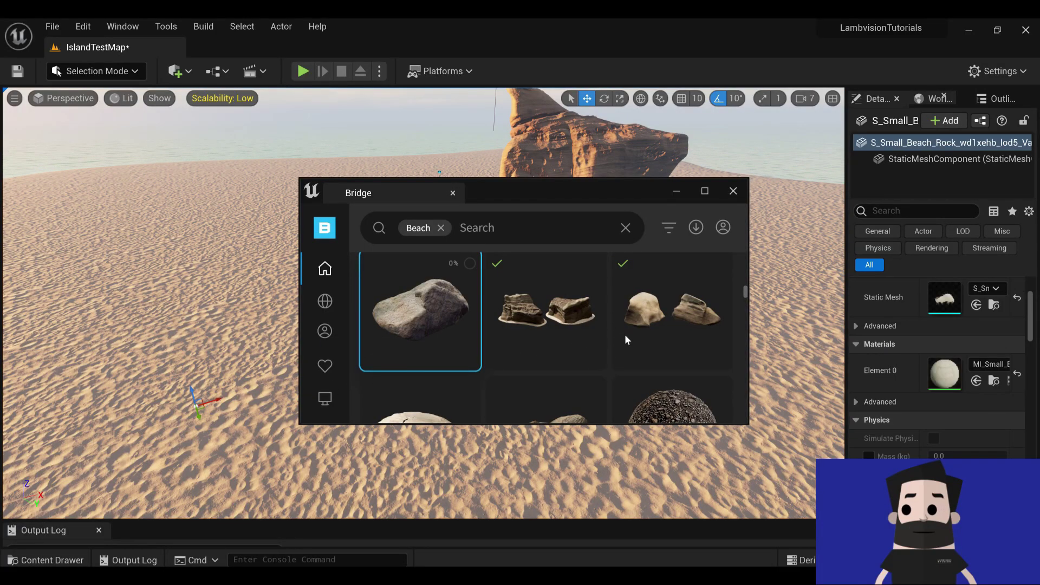
- Browse Bridge's Beach assets for more rocks and place the Beach Sand With Pebbles mesh over the island
scroll(563, 390, down, 2)
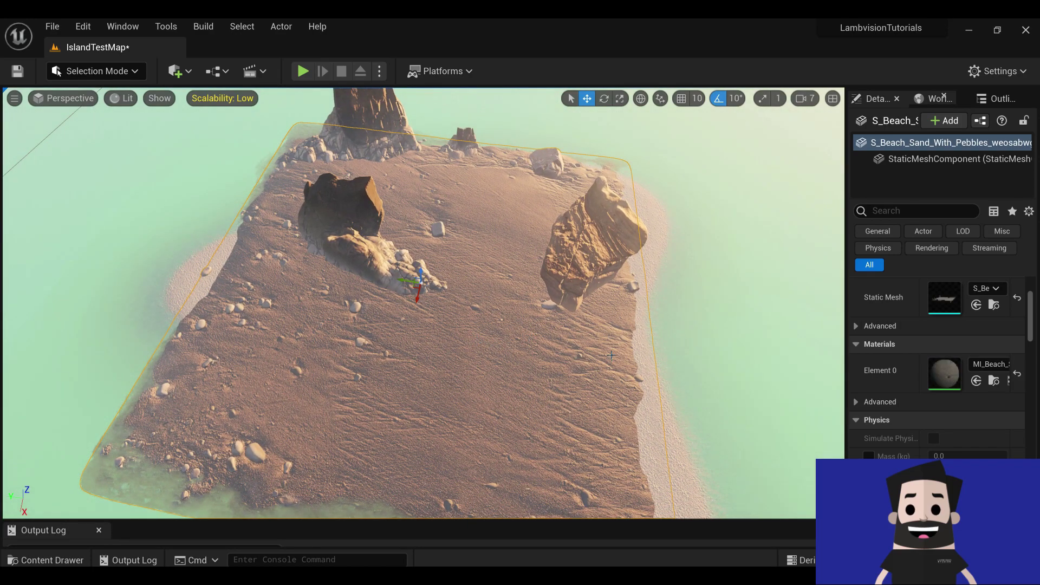
right_drag(423, 303, 456, 302)
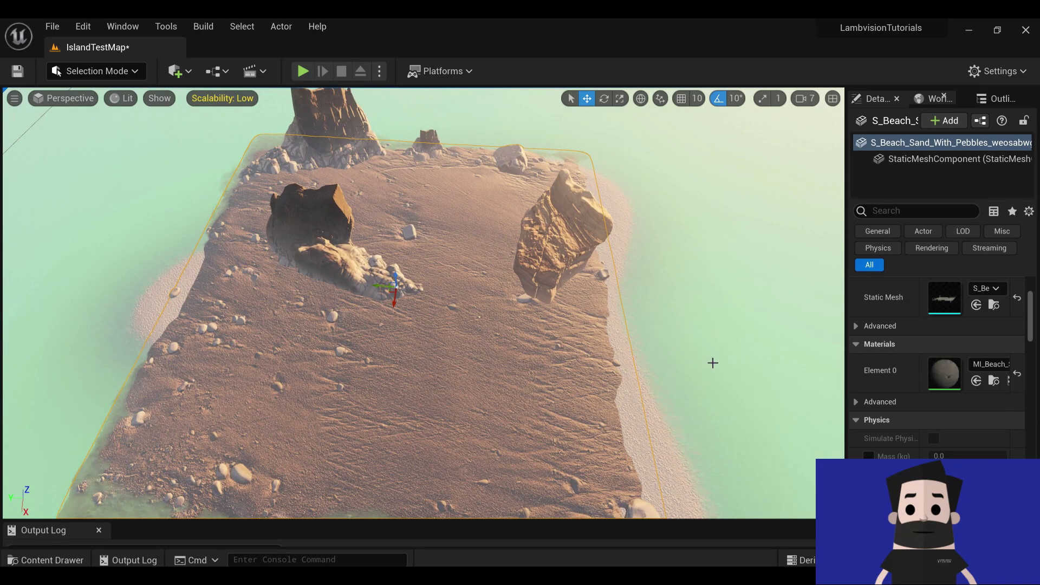
right_drag(491, 437, 490, 416)
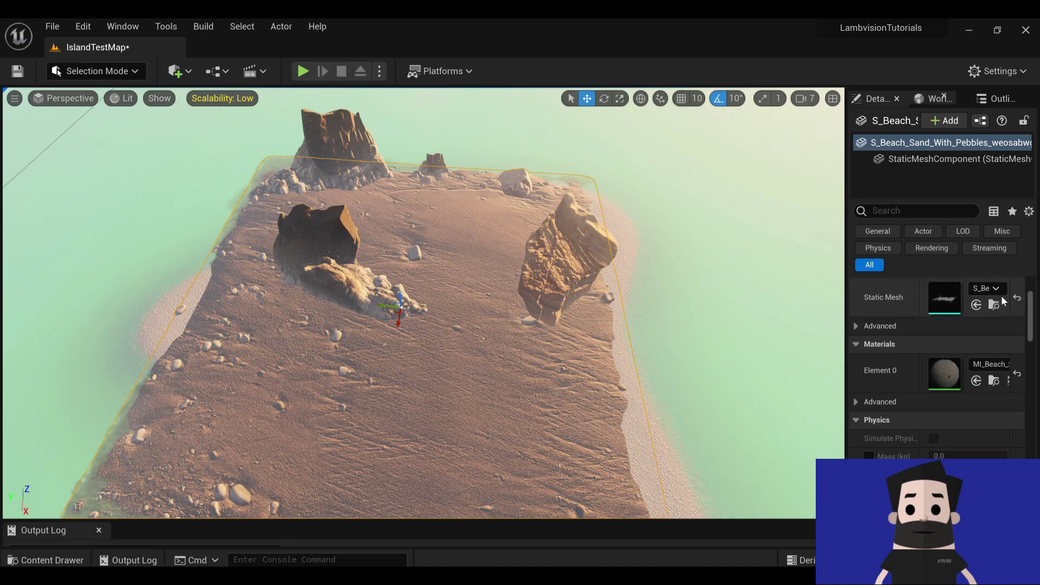
- Open the static mesh of the placed Beach Sand With Pebbles and filter its details by "collision" with the Collision section expanded
double_click(949, 307)
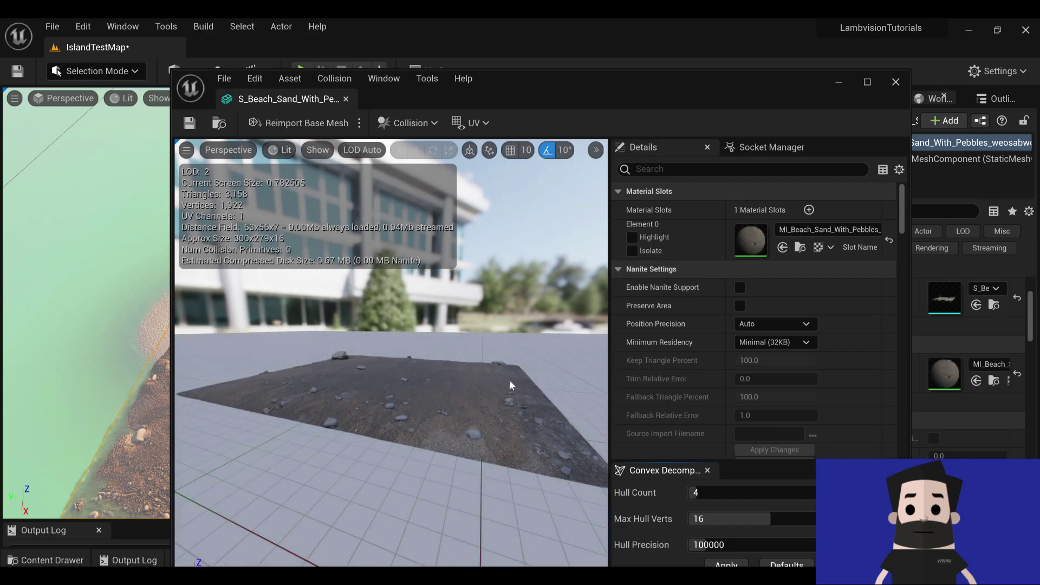
right_drag(510, 385, 513, 392)
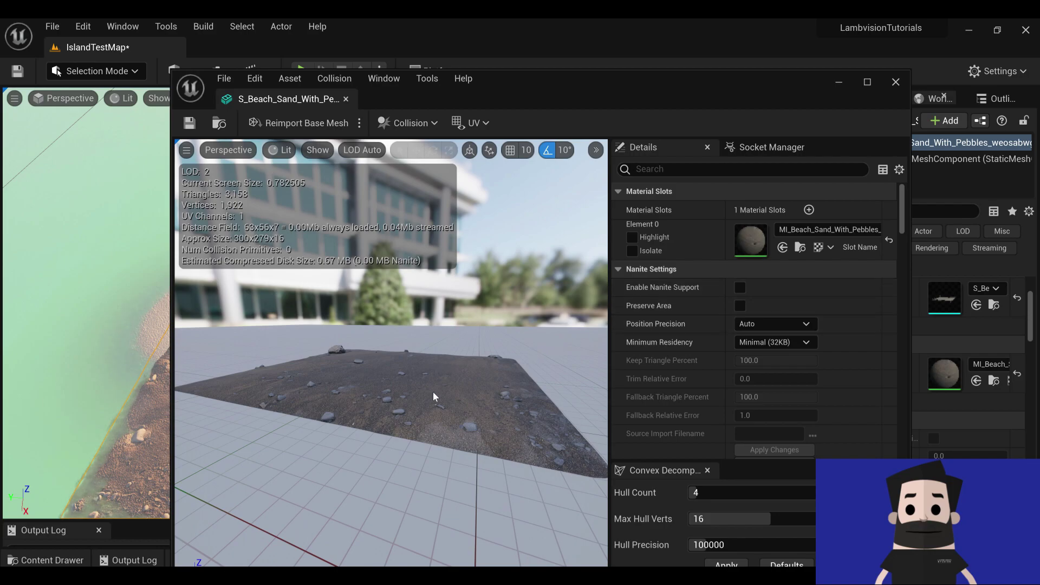
click(691, 169)
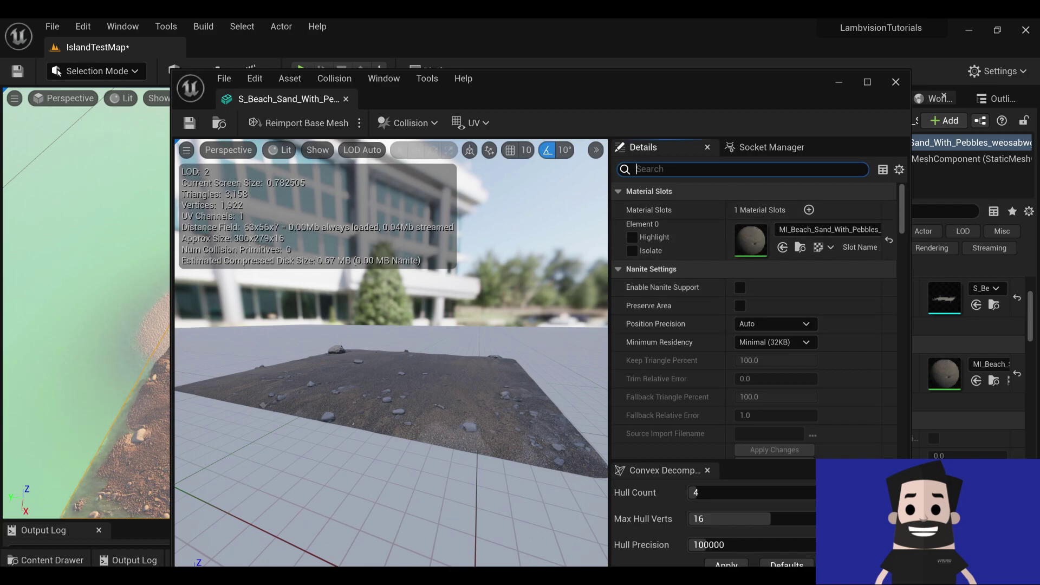
text(coli)
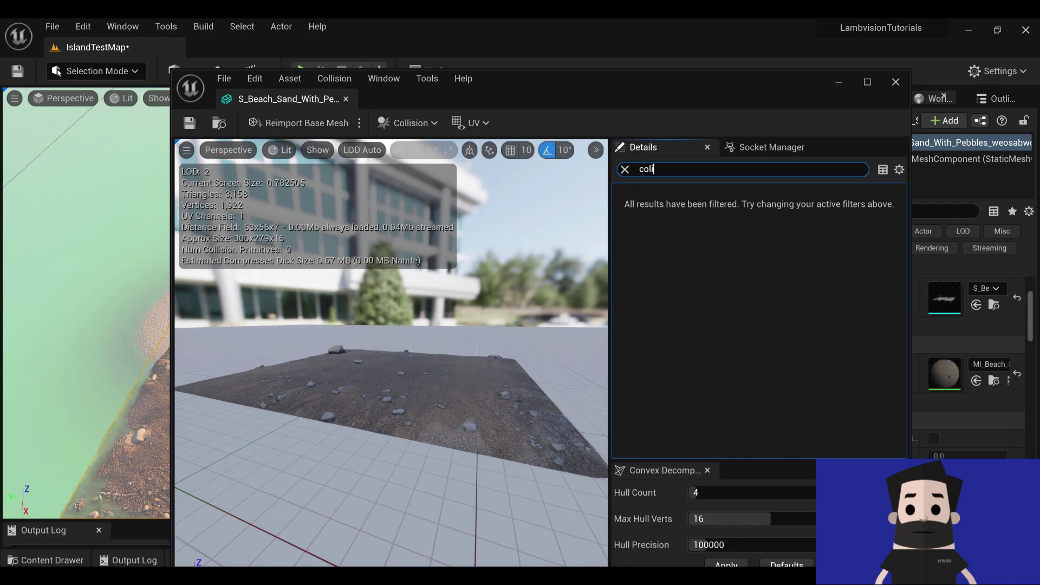
key(BackSpace)
text(lision)
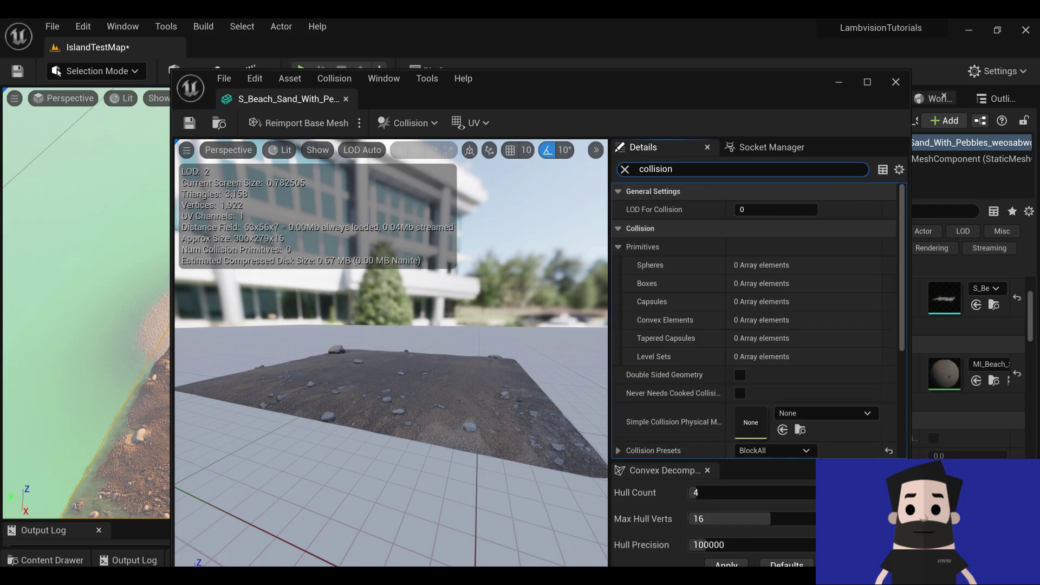
click(804, 233)
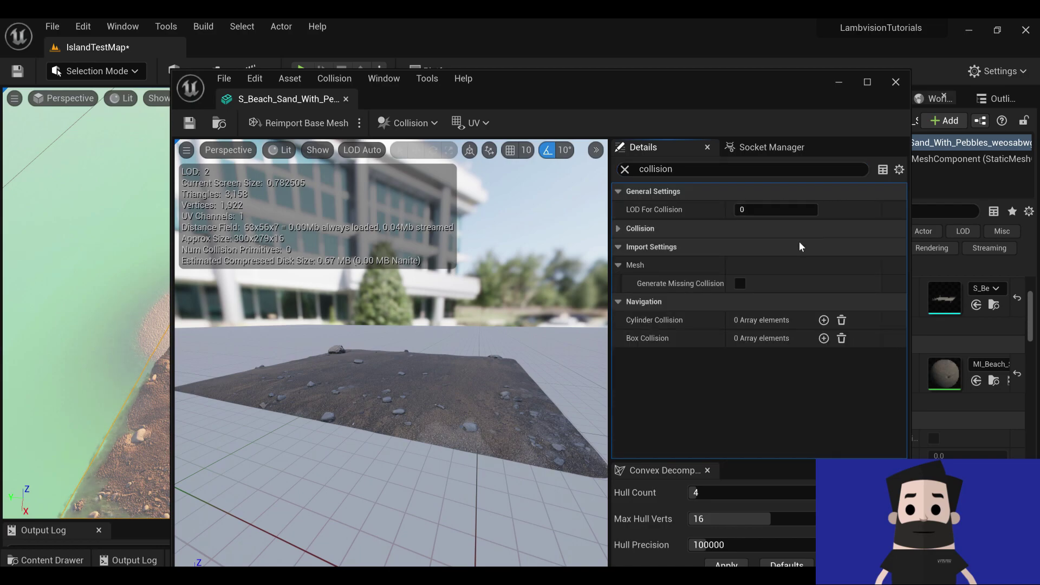
click(622, 227)
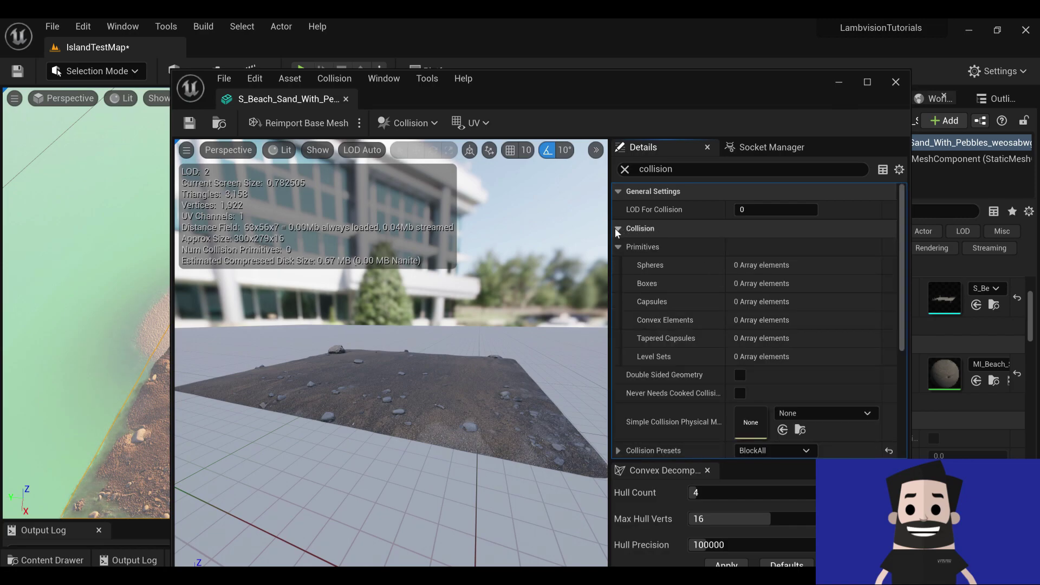
- Check the sand mesh's collision presets, keeping BlockAll, and add a box simplified collision to the mesh
scroll(686, 287, down, 5)
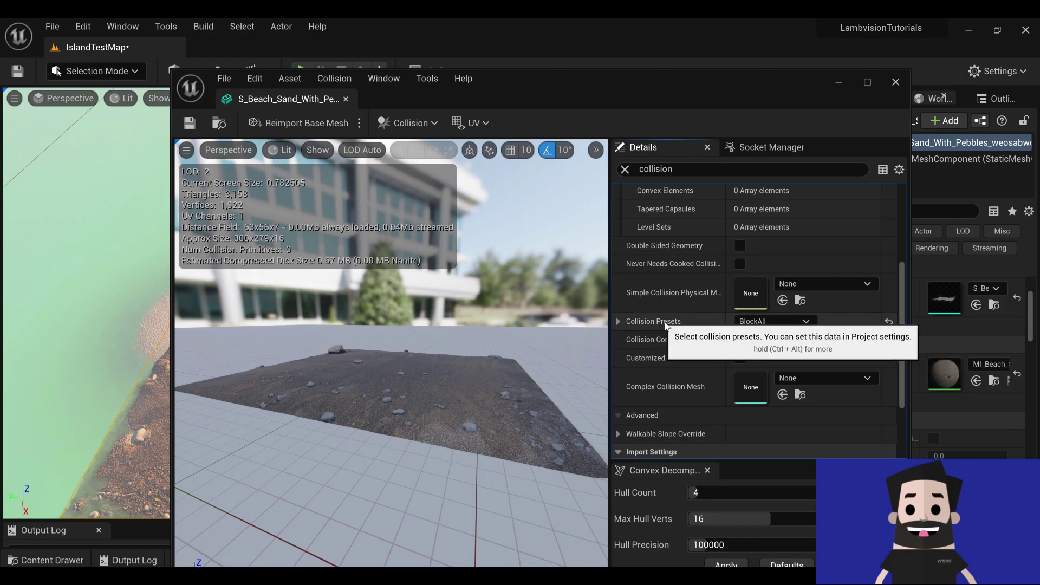
click(753, 322)
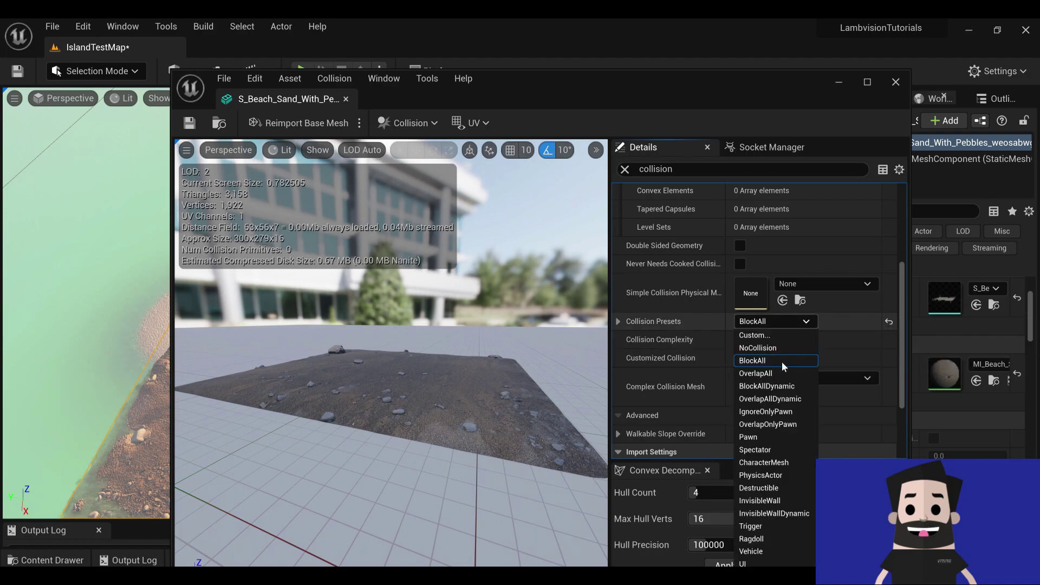
click(797, 322)
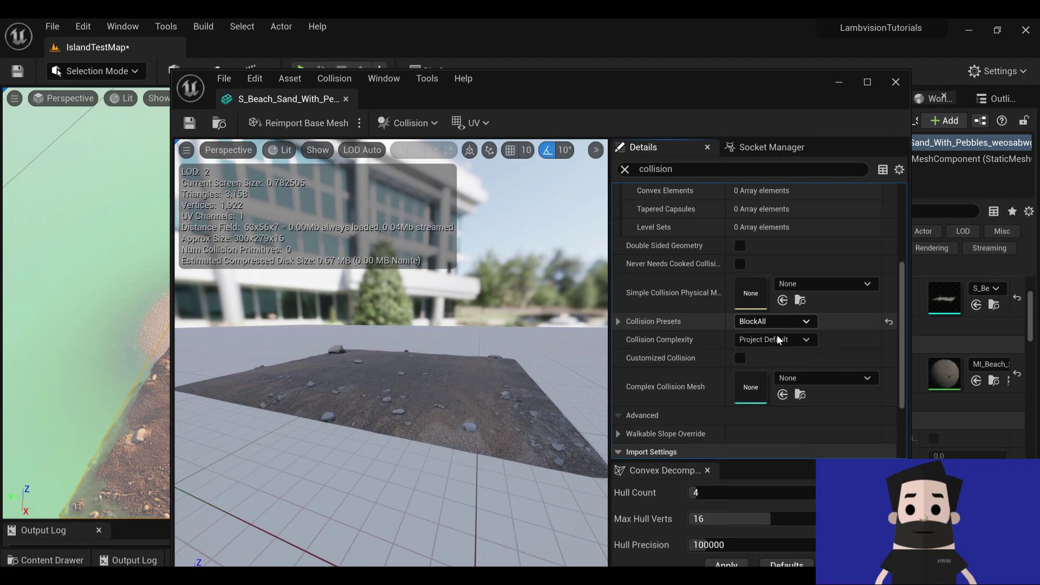
click(410, 123)
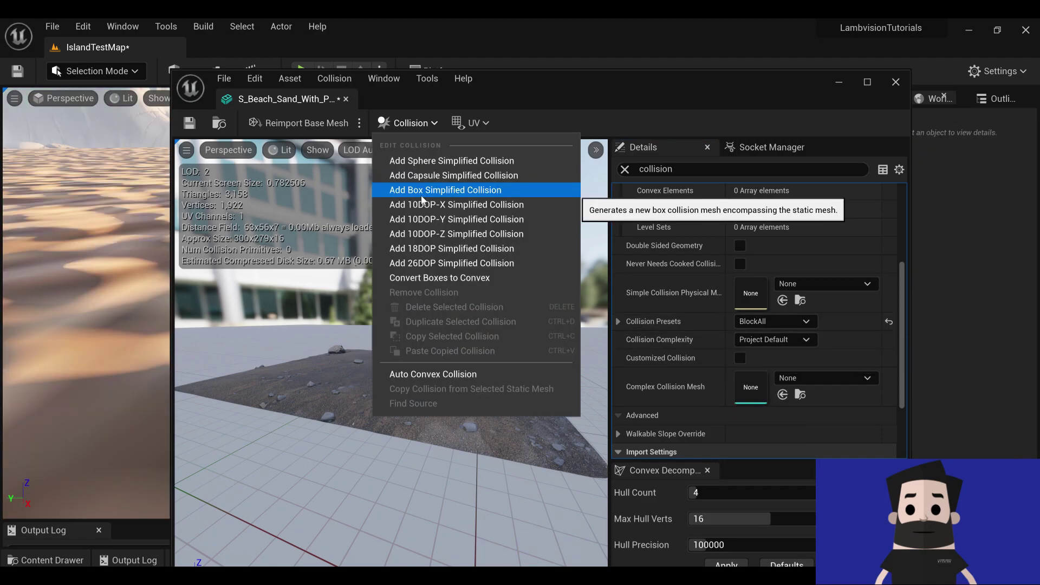
click(422, 196)
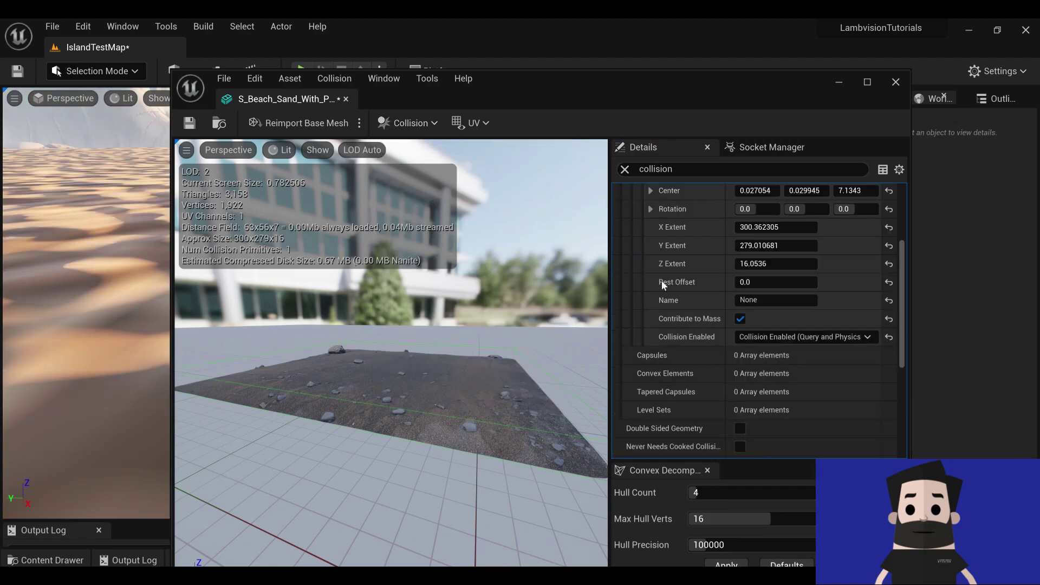
- Compare the sand mesh's simple and complex collision modes and set Collision Complexity to Use Complex Collision As Simple
scroll(812, 303, up, 3)
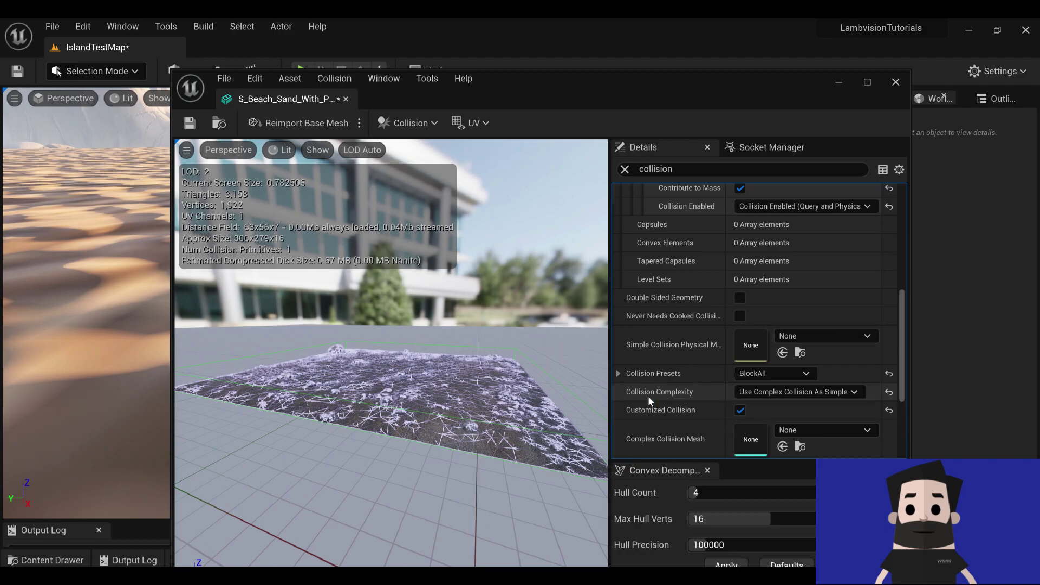
click(752, 399)
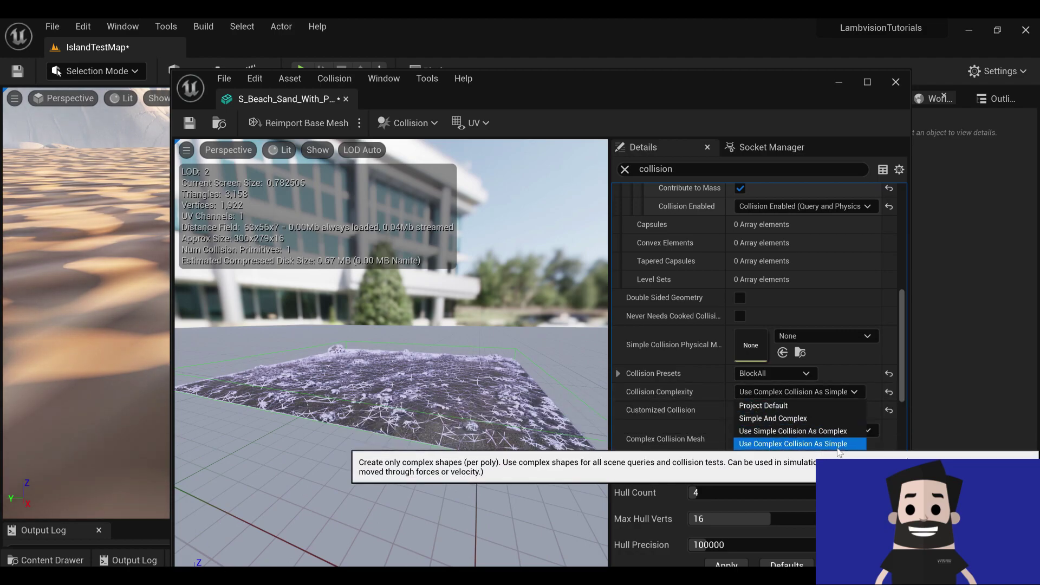
click(778, 444)
click(788, 394)
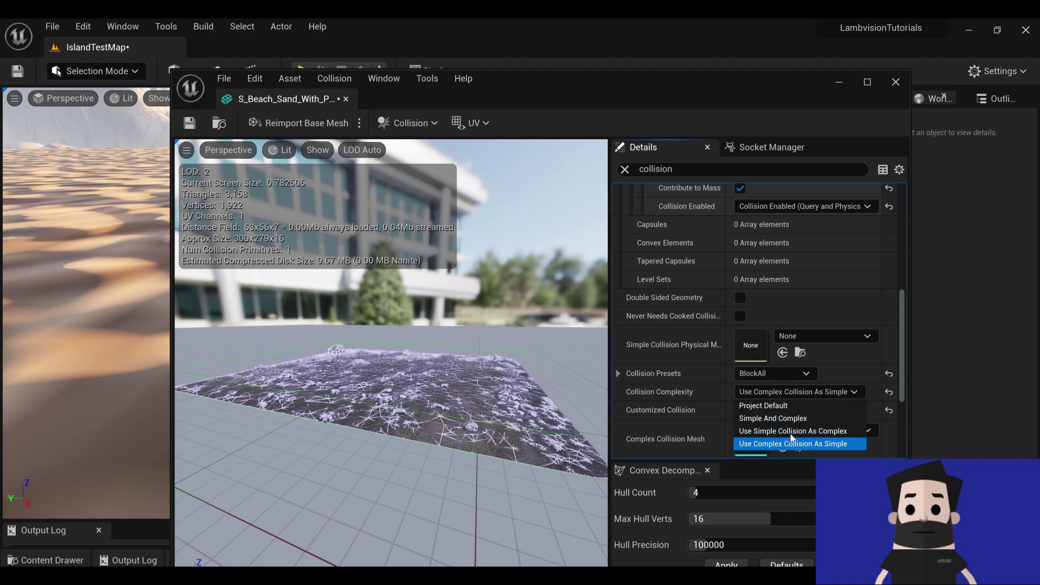
click(793, 432)
click(796, 392)
click(783, 442)
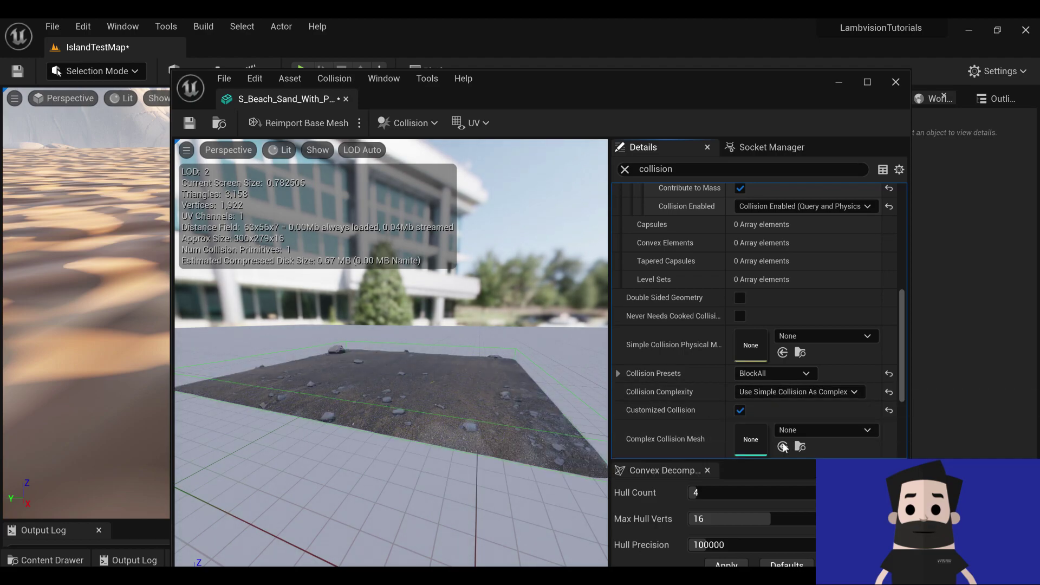
- Inspect the collision wireframe on the sand mesh, save the mesh and minimize its editor window
right_drag(450, 403, 459, 420)
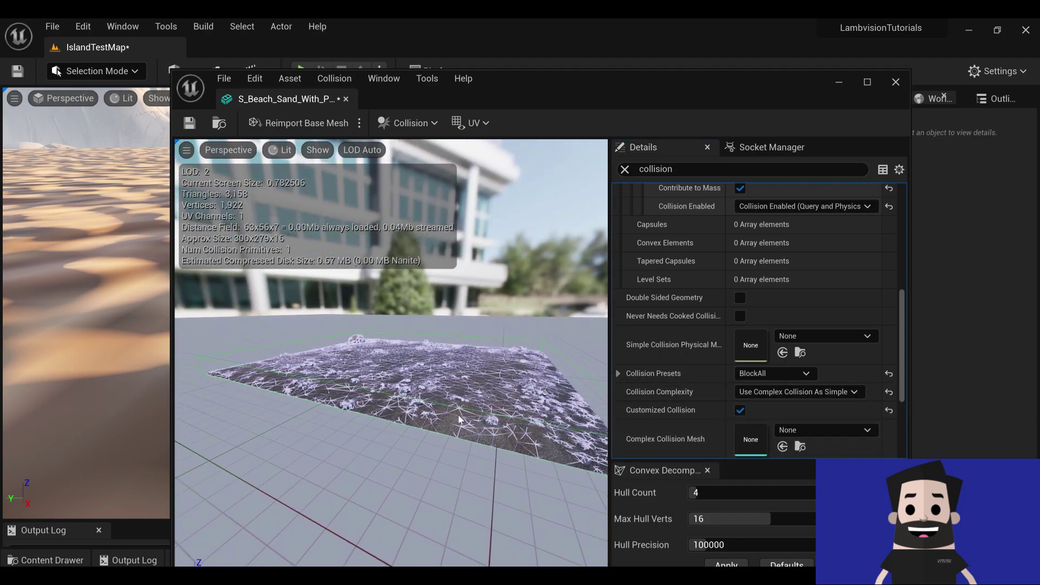
drag(424, 401, 447, 408)
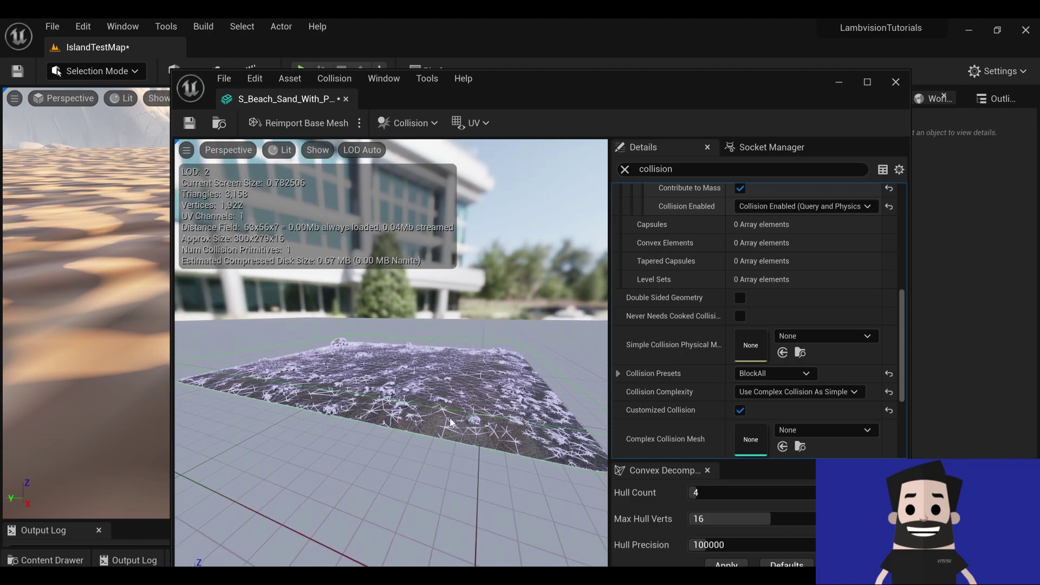
mouse_move(450, 418)
right_down()
mouse_move(438, 425)
mouse_move(453, 421)
right_up()
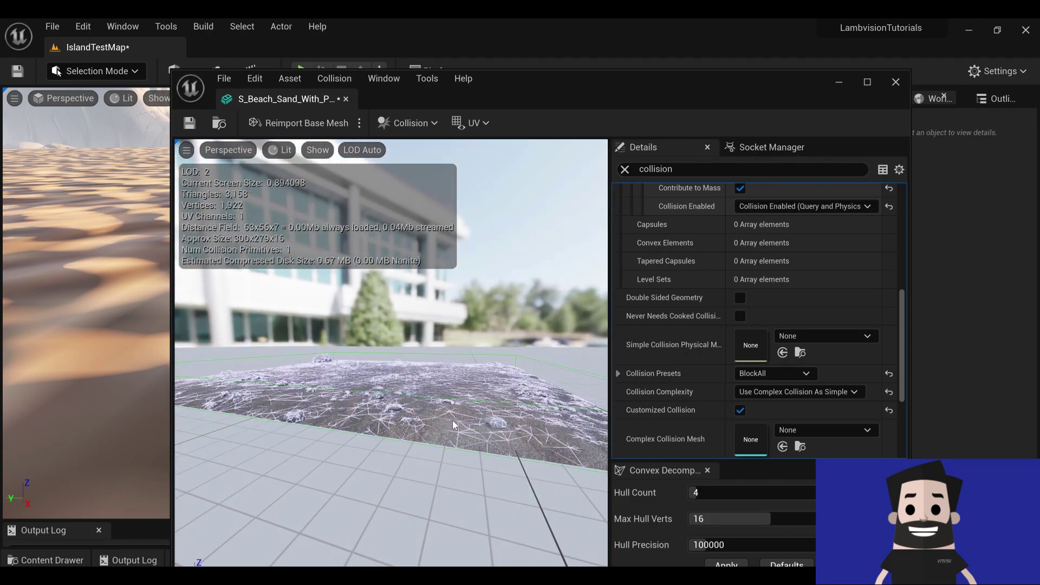
scroll(454, 425, up, 3)
scroll(457, 425, down, 3)
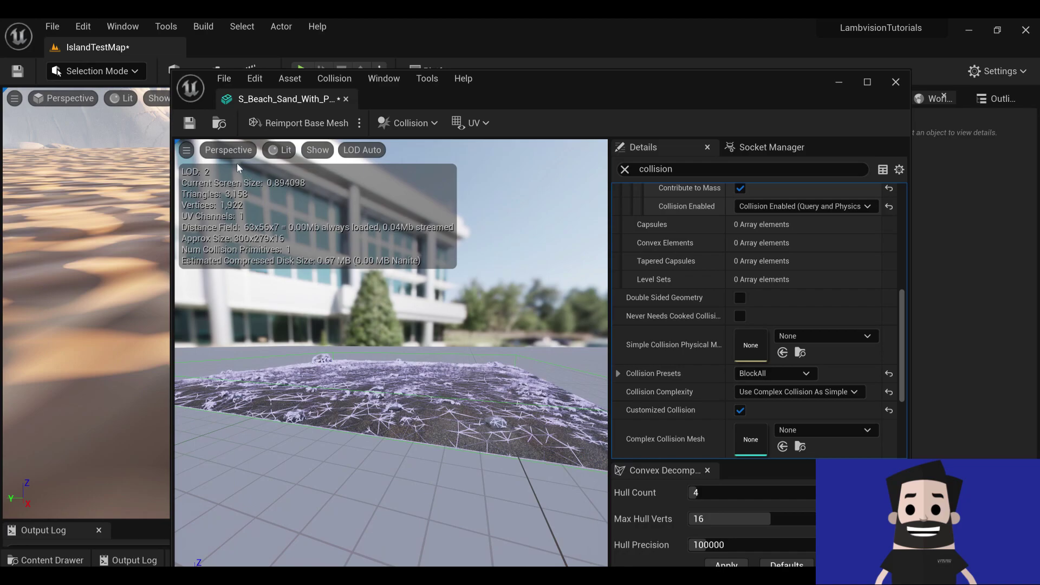
click(190, 123)
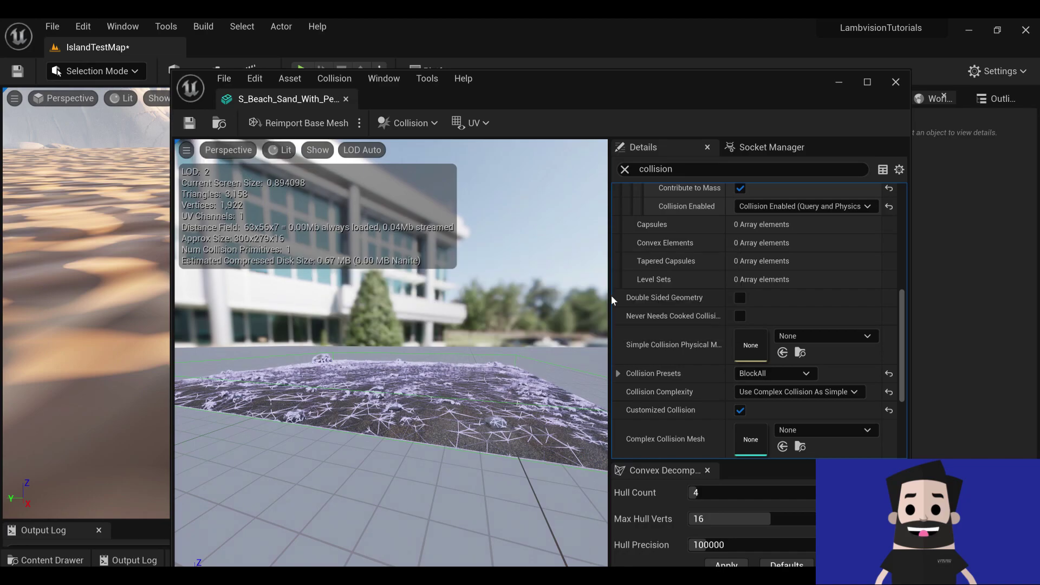
click(841, 82)
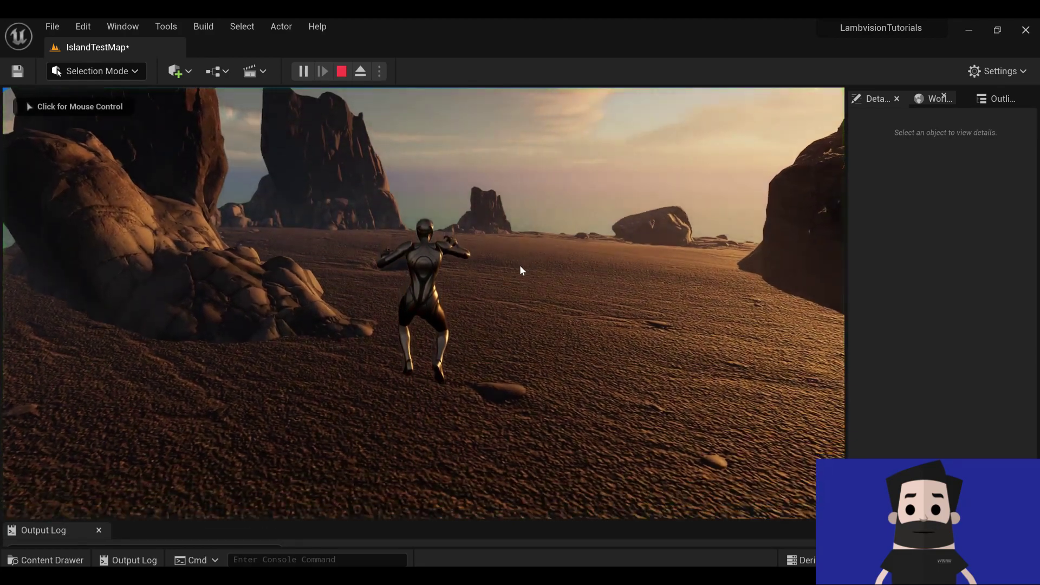
- Run the character across the pebble sand in play mode to test its collision, and end the play session
click(519, 265)
key(w)
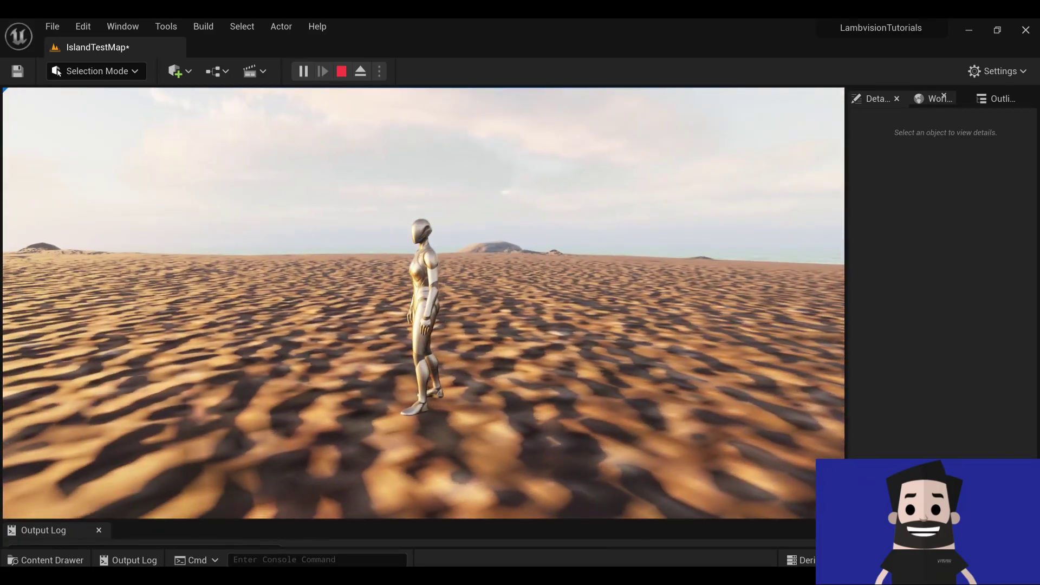
key(Escape)
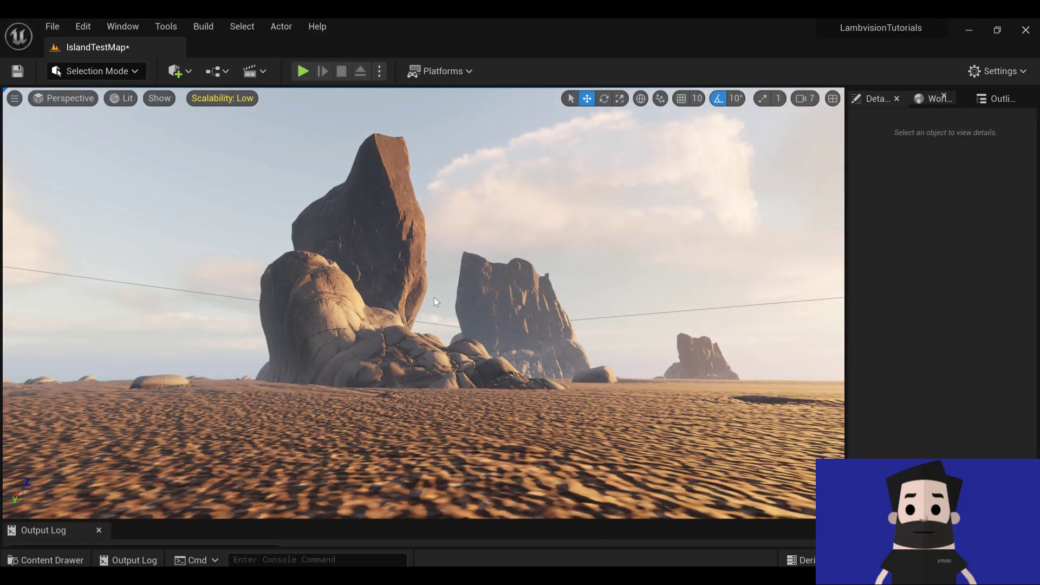
- Open the static mesh of the tall Beach Rock Formation and add a box simplified collision to it
right_drag(445, 298, 481, 317)
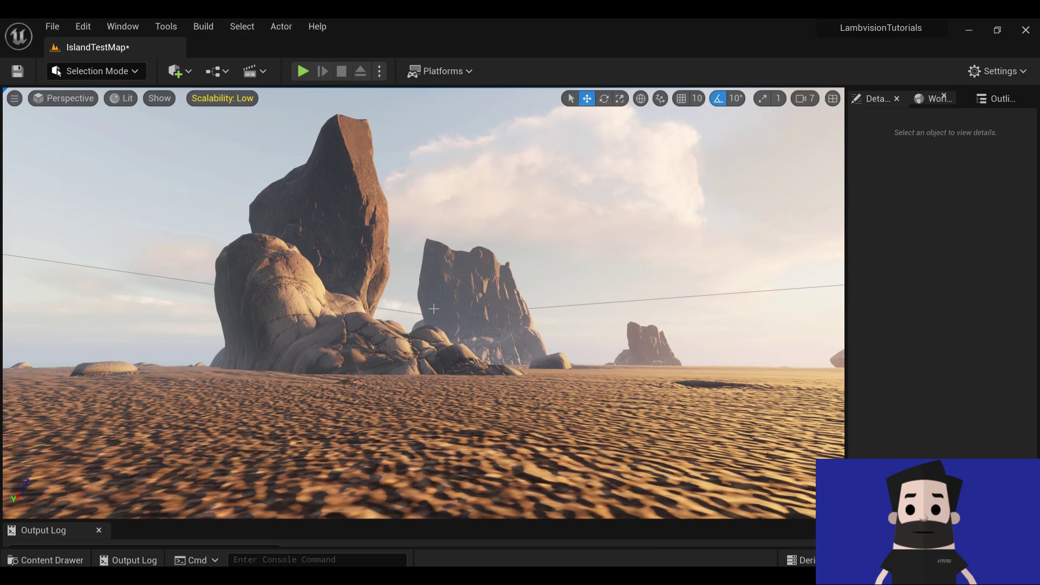
right_drag(434, 309, 372, 313)
key(w)
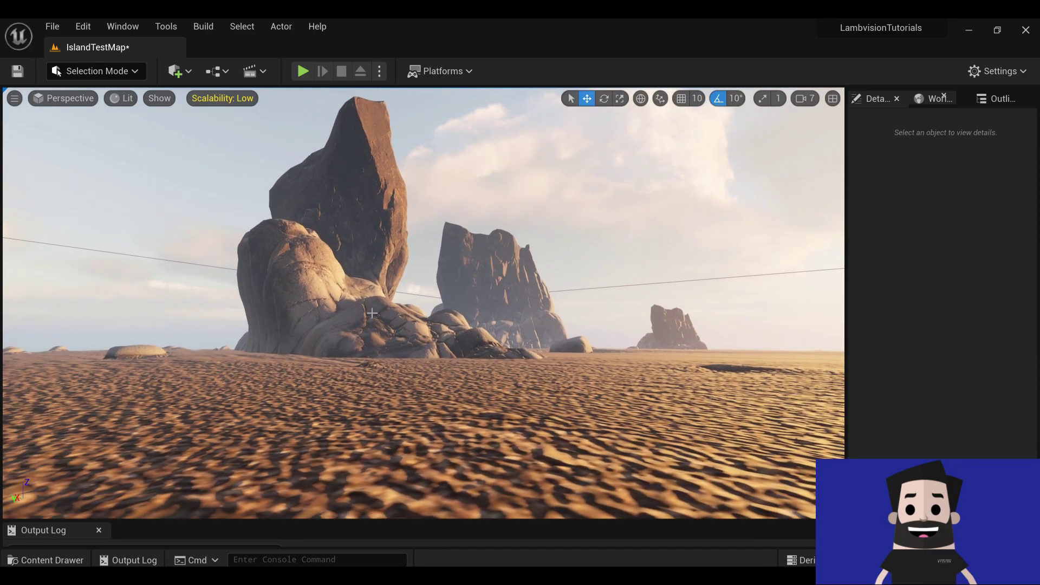
click(361, 238)
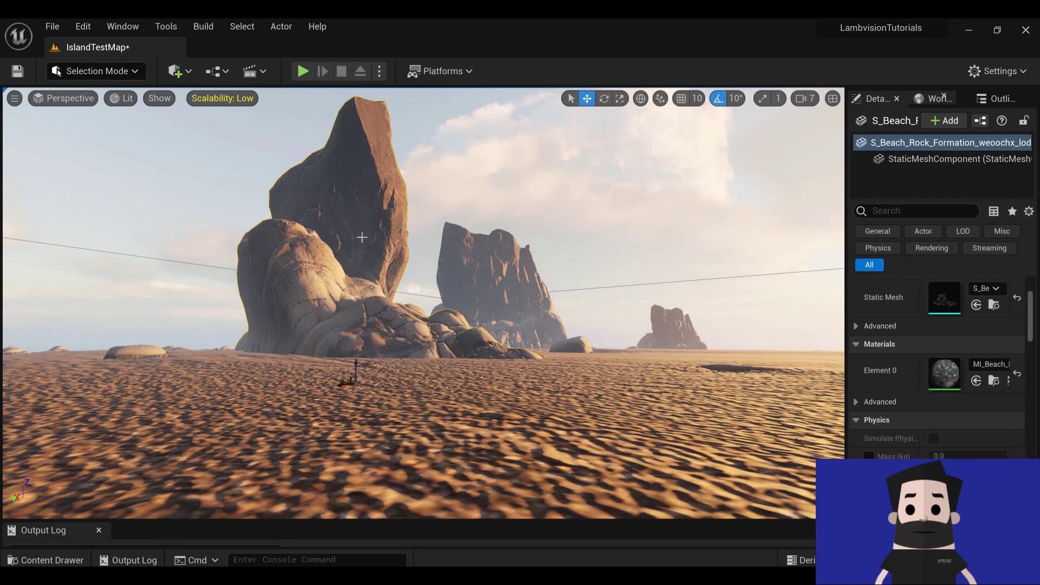
double_click(938, 299)
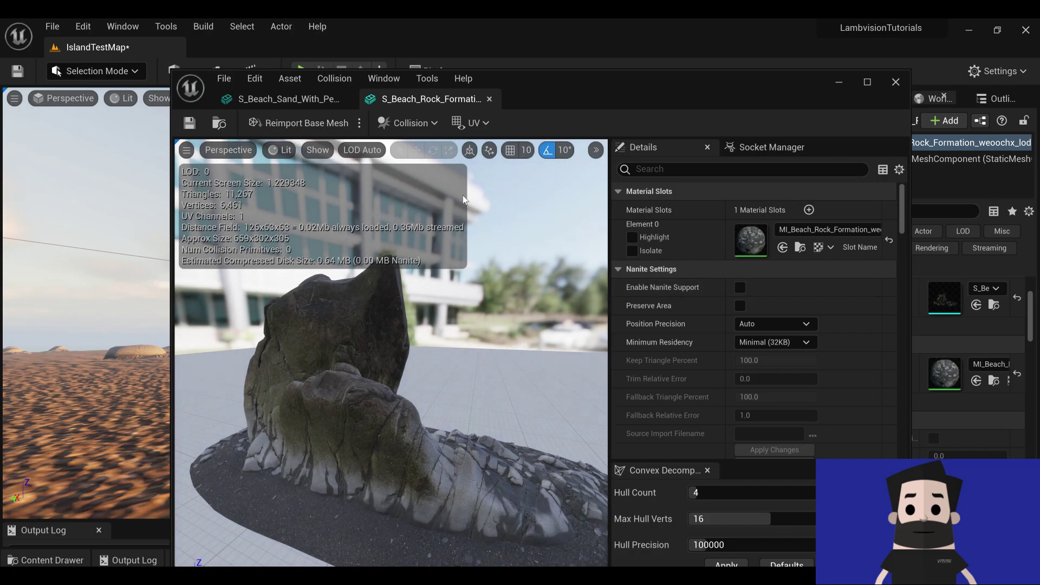
click(409, 123)
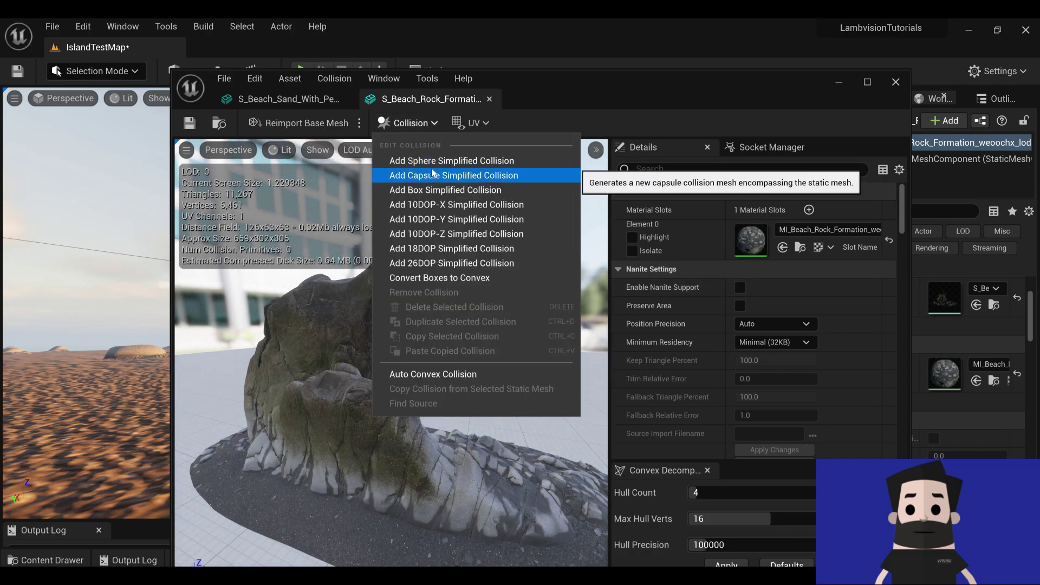
click(442, 190)
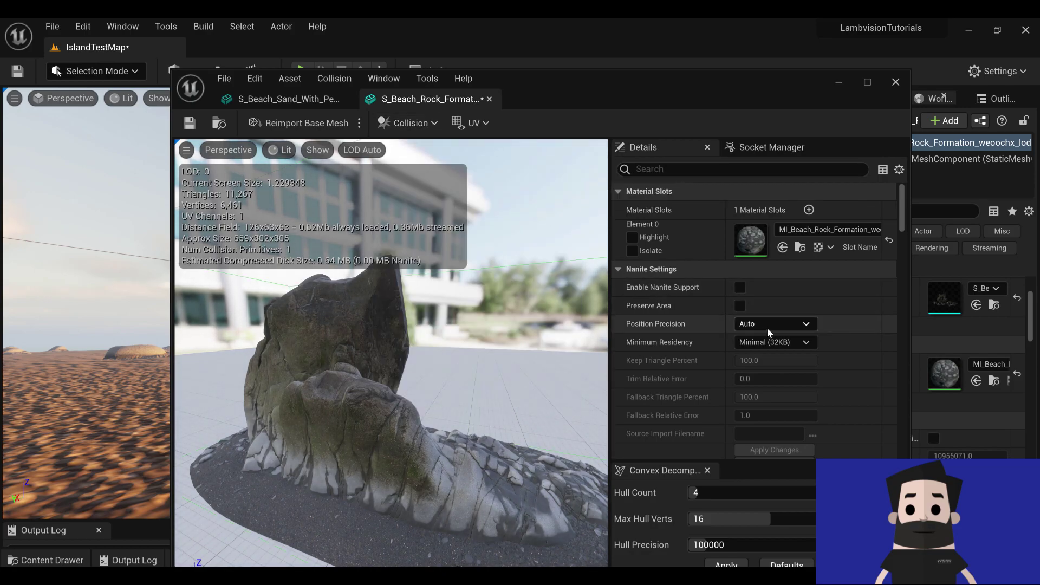
- Filter the rock mesh's details by "collision" and set Collision Complexity to Use Complex Collision As Simple
scroll(832, 364, down, 1)
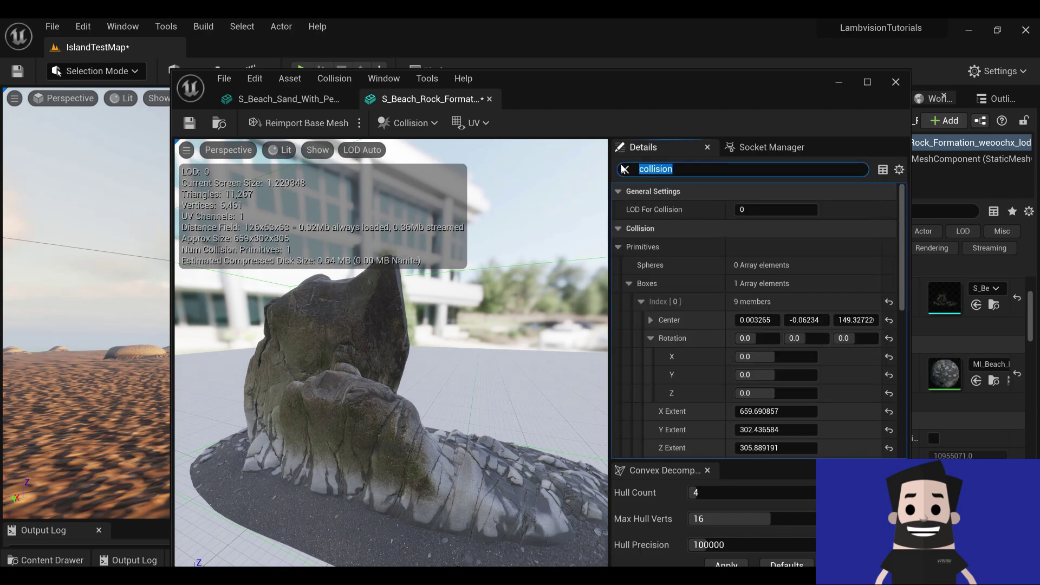
click(624, 169)
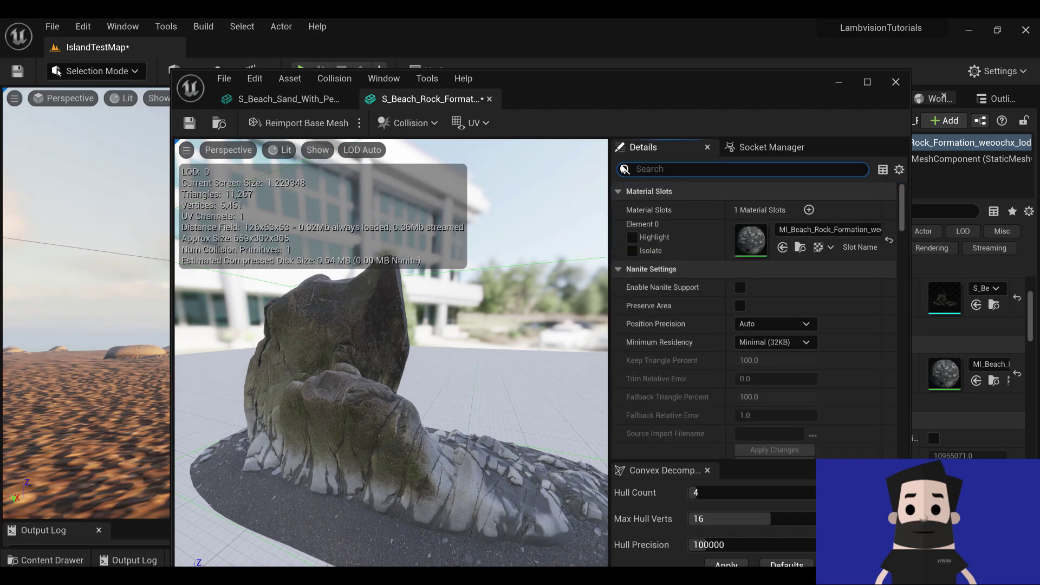
text(collision)
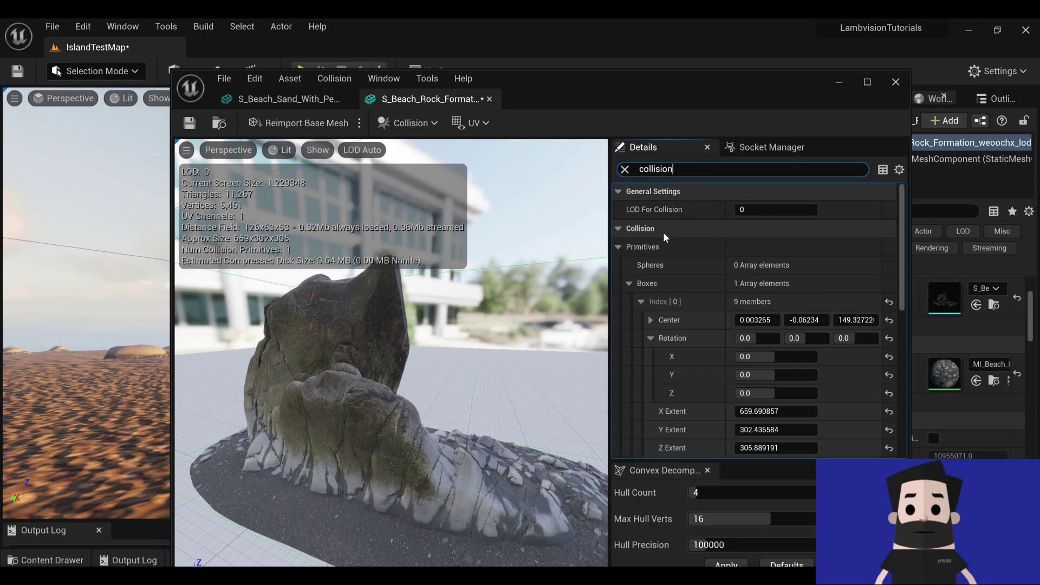
scroll(728, 250, down, 3)
scroll(729, 252, down, 15)
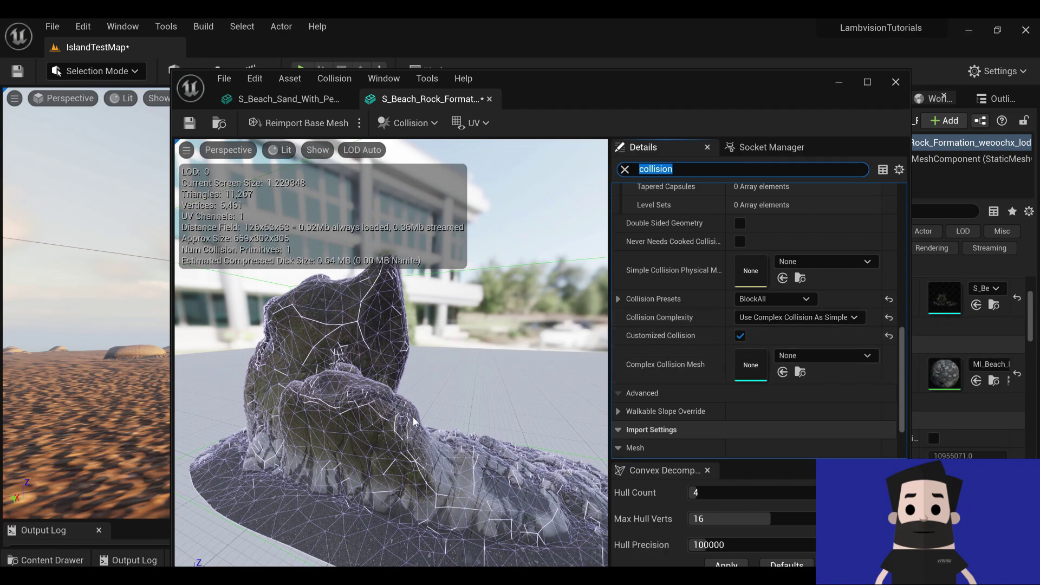
- Inspect the collision wireframe around the rock formation, save the mesh and minimize its editor window
right_drag(488, 336, 506, 384)
drag(477, 358, 205, 208)
click(189, 123)
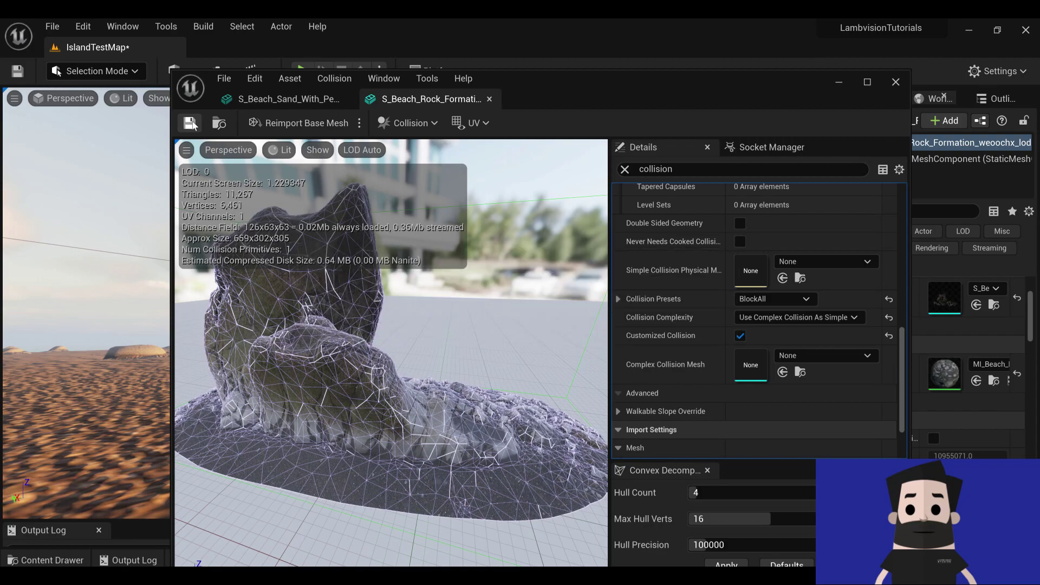
click(841, 81)
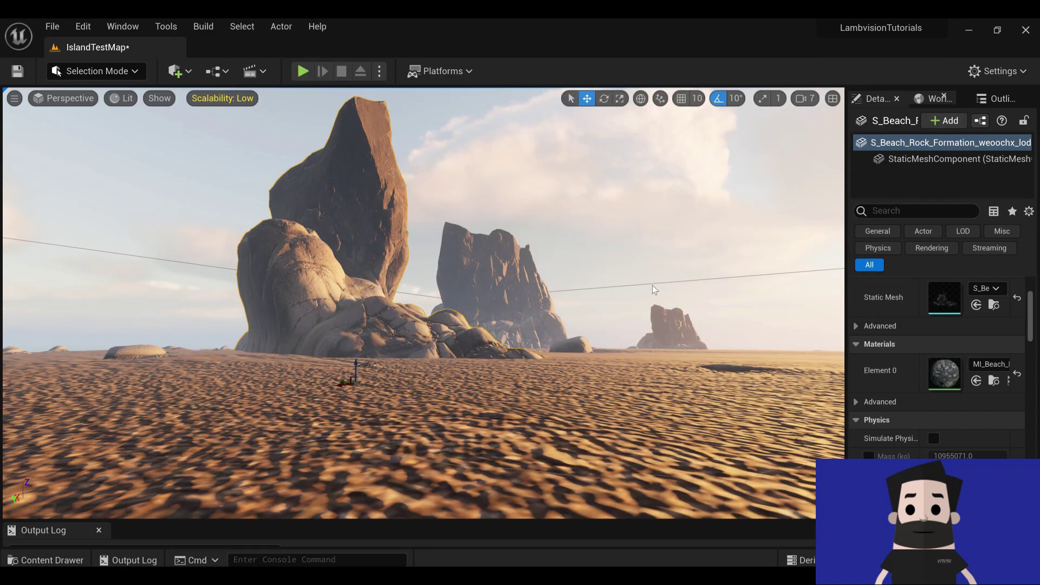
- Play the level and run the character up and along the rock formation to test its collision
right_drag(609, 310, 588, 238)
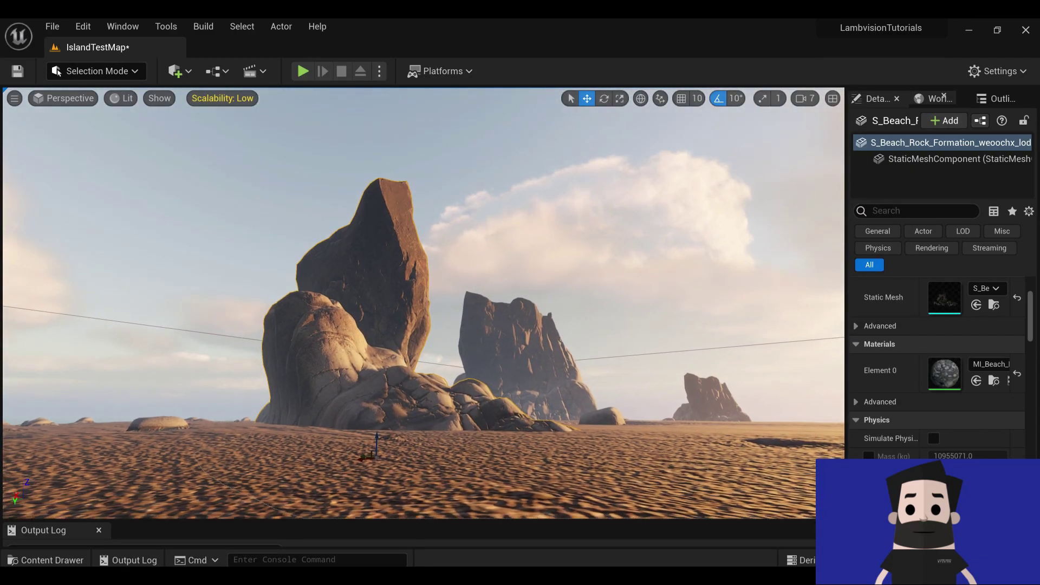
key(alt+p)
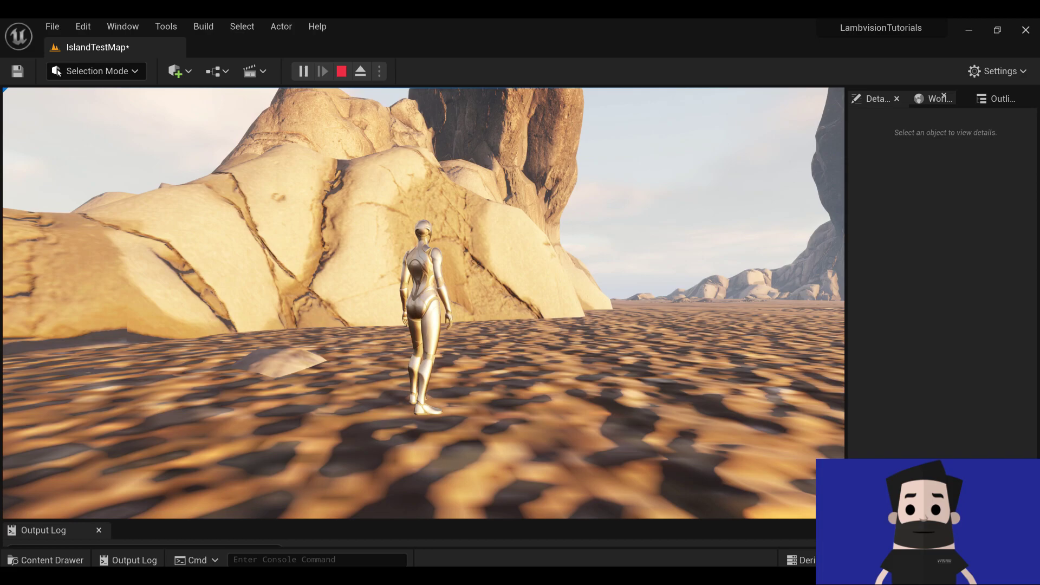
key(w)
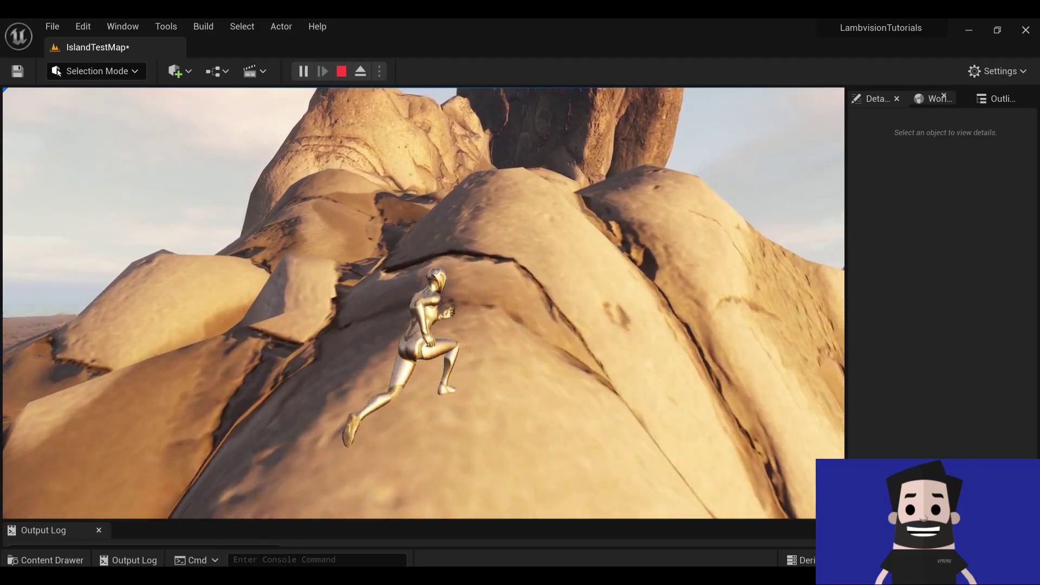
key(a)
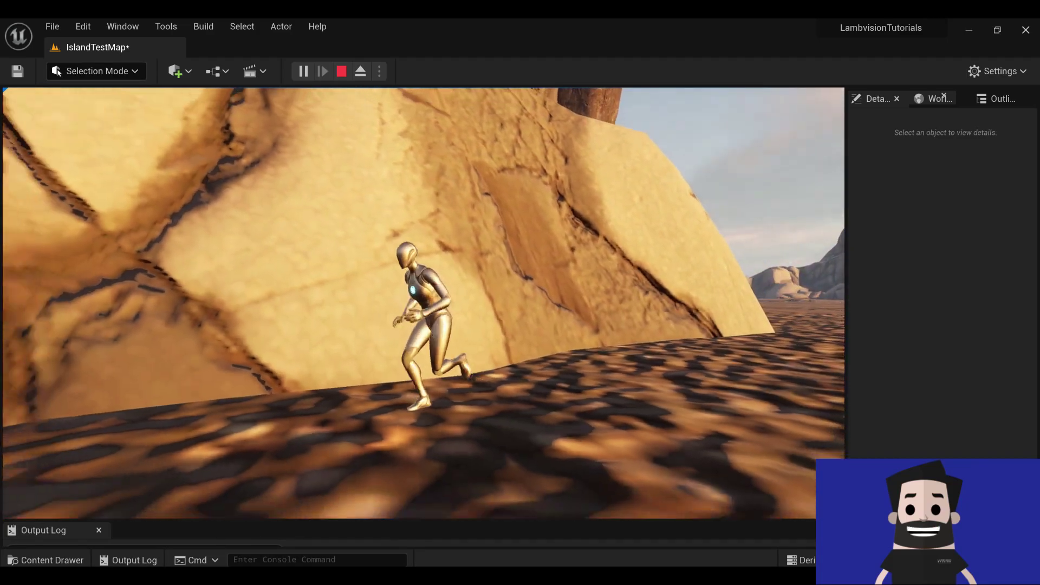
key(w)
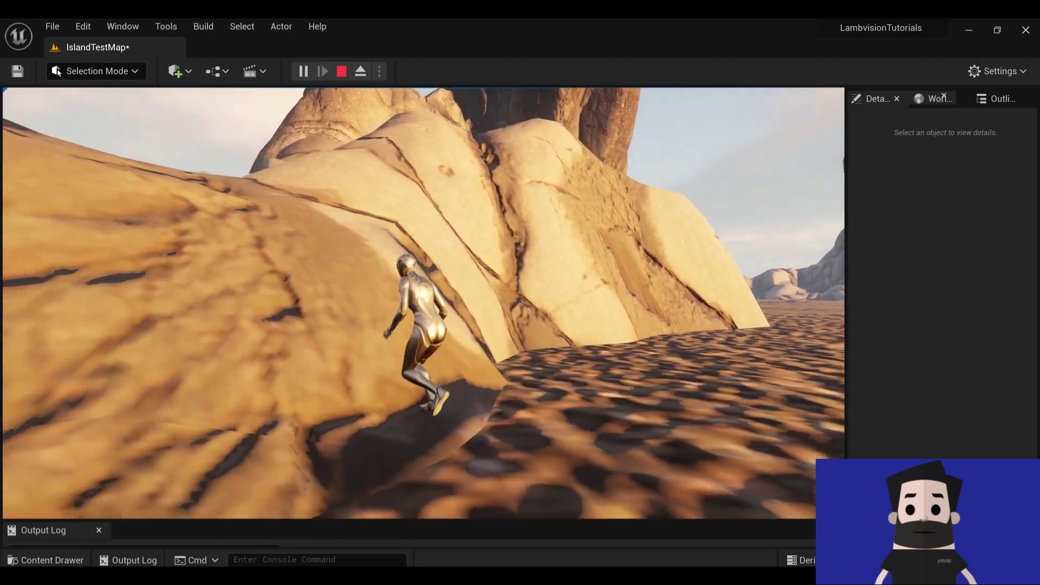
key(w)
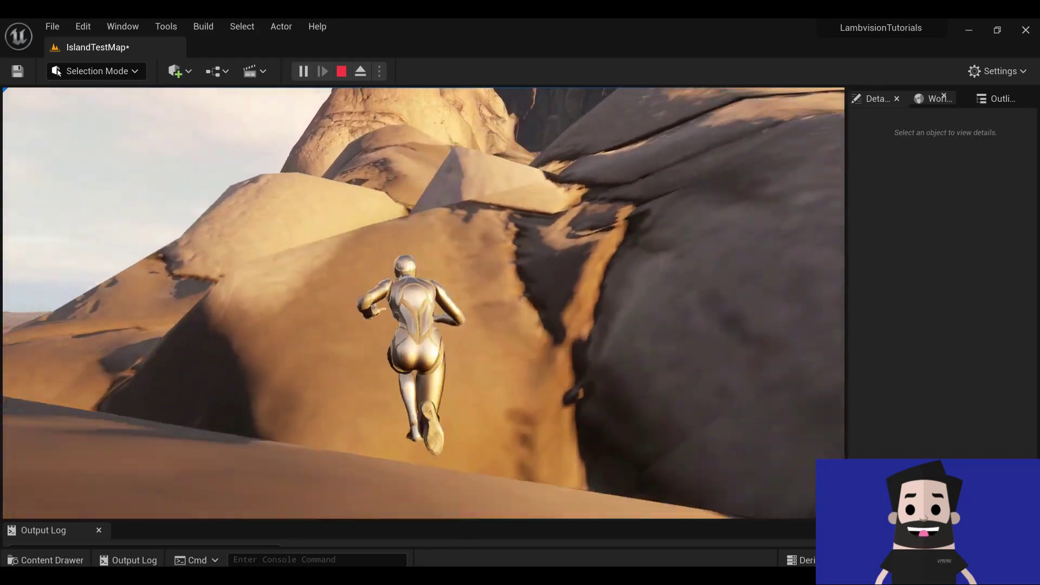
- Run and jump the character over the rock formation and along its base to test its collision, and stop the play session
key(space)
key(w)
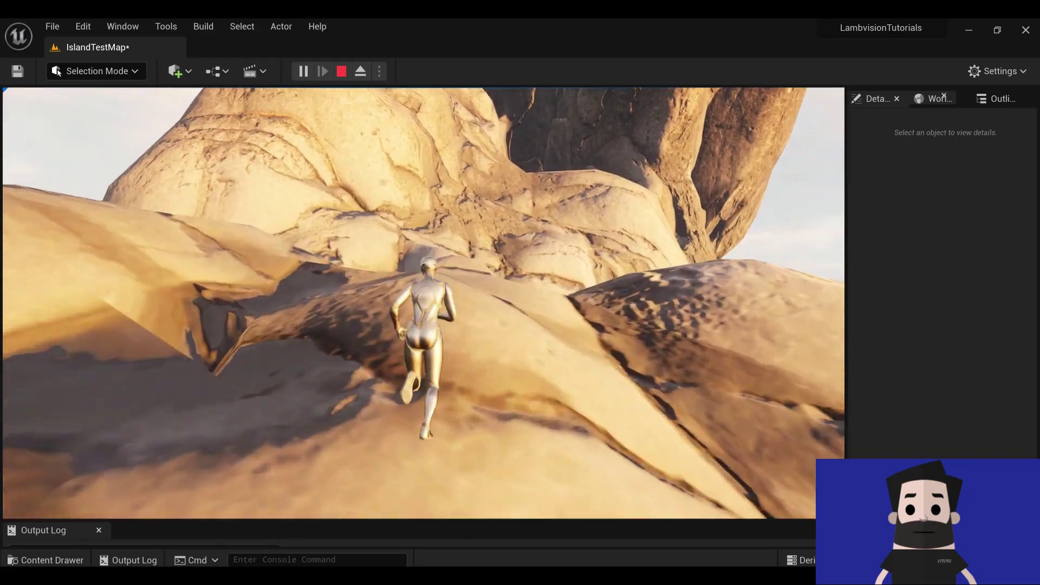
key(d)
key(w)
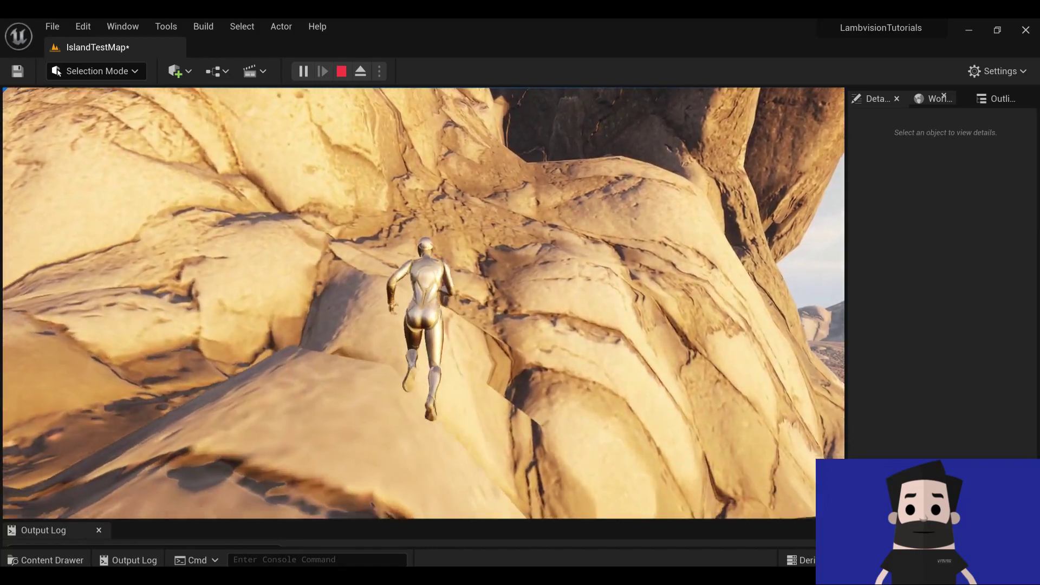
key(w)
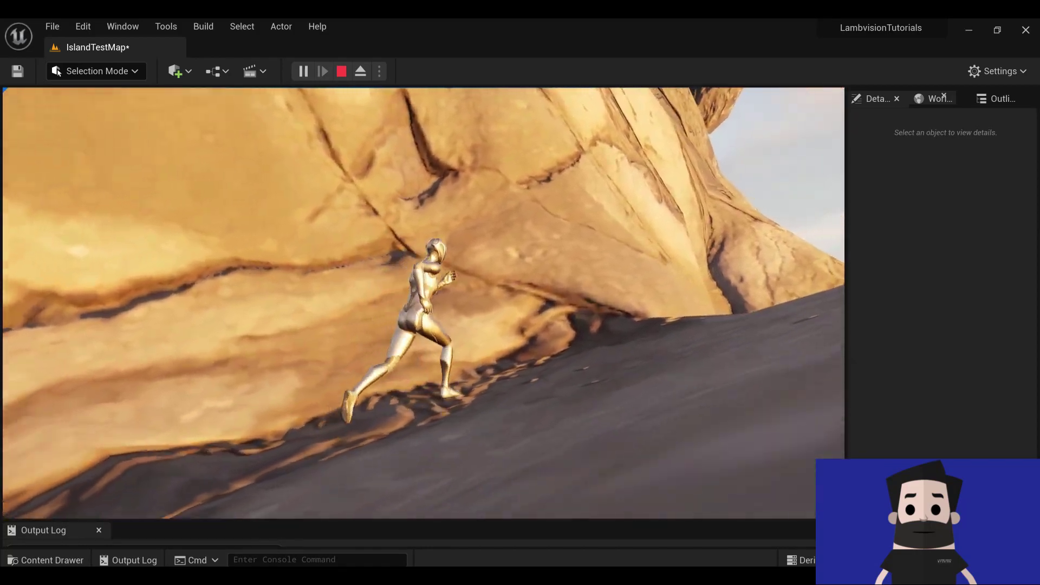
key(w)
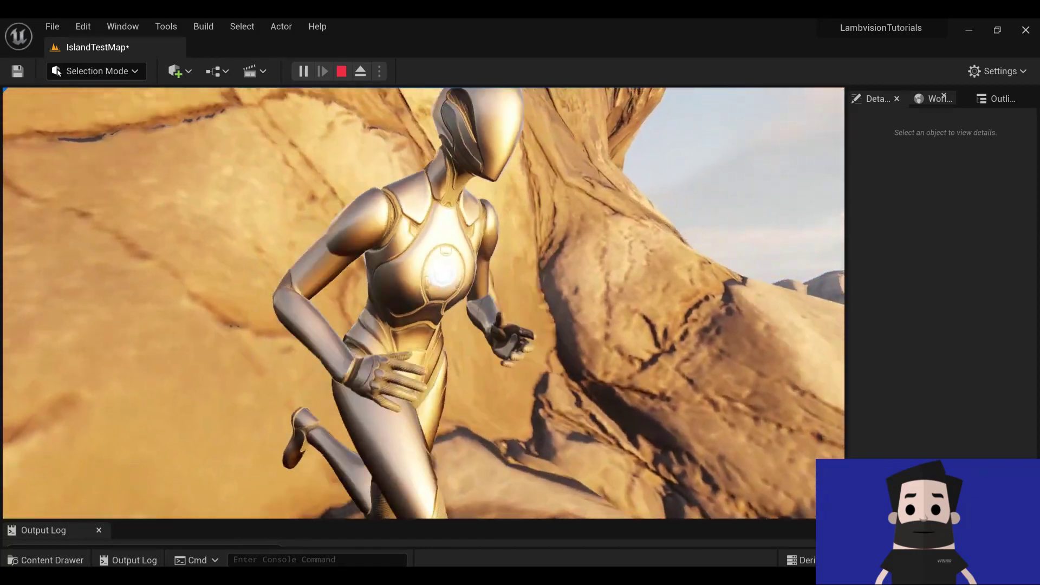
key(w)
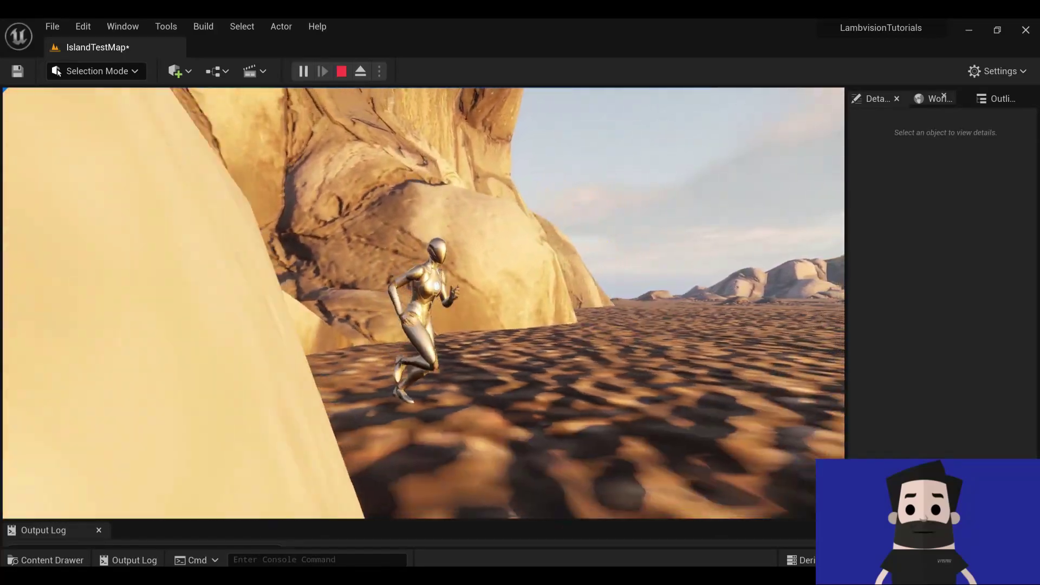
key(Escape)
right_drag(423, 303, 450, 336)
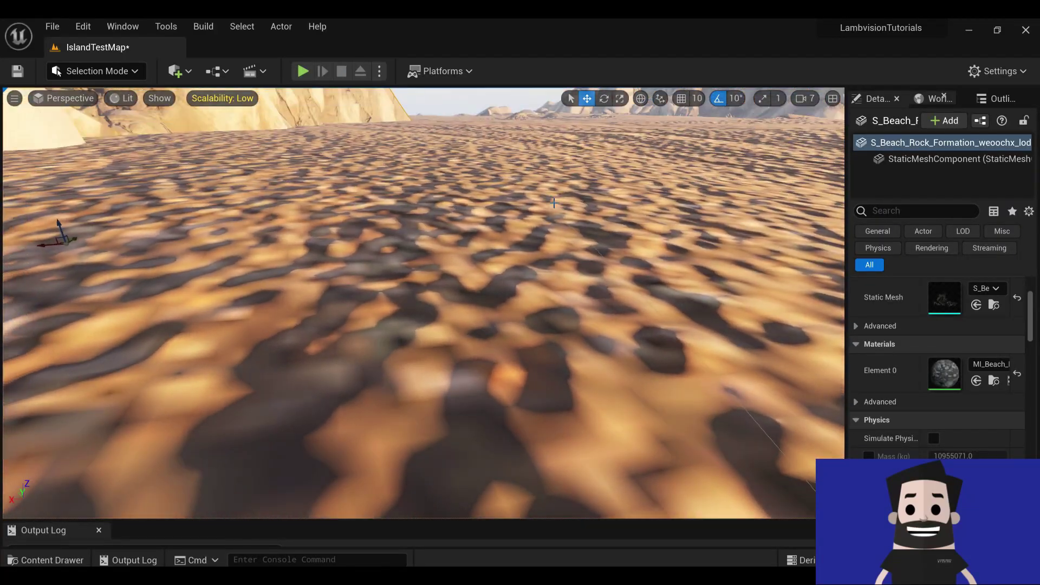
key(s)
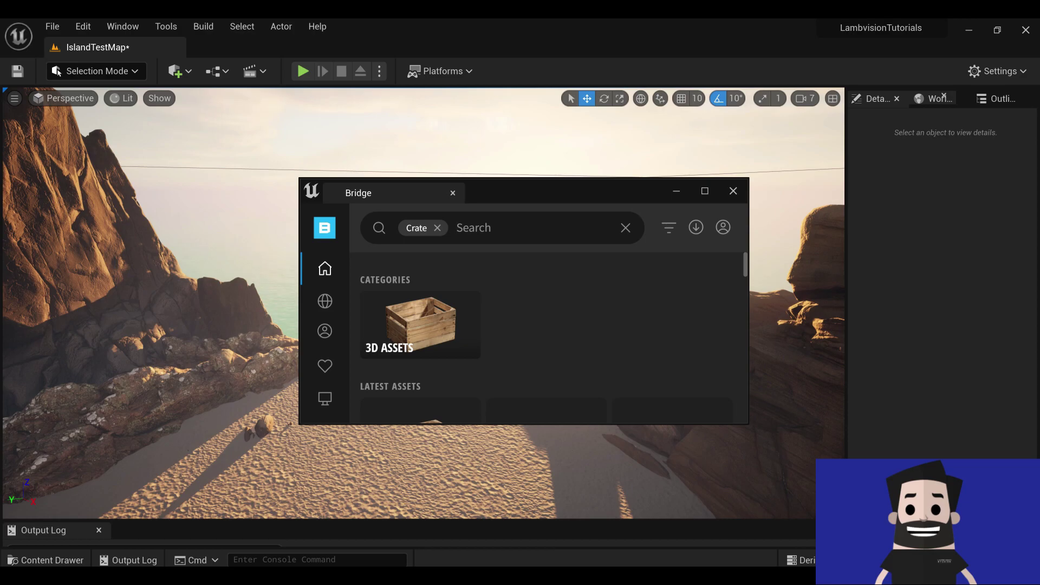
- Browse the Bridge search results for Crate assets
scroll(474, 331, down, 1)
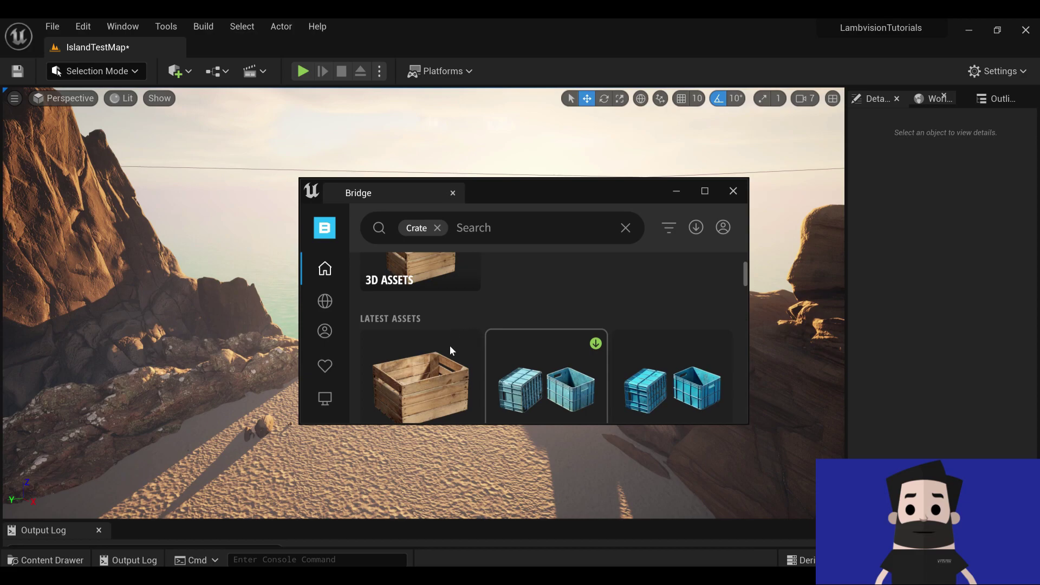
scroll(444, 349, down, 2)
scroll(431, 296, up, 3)
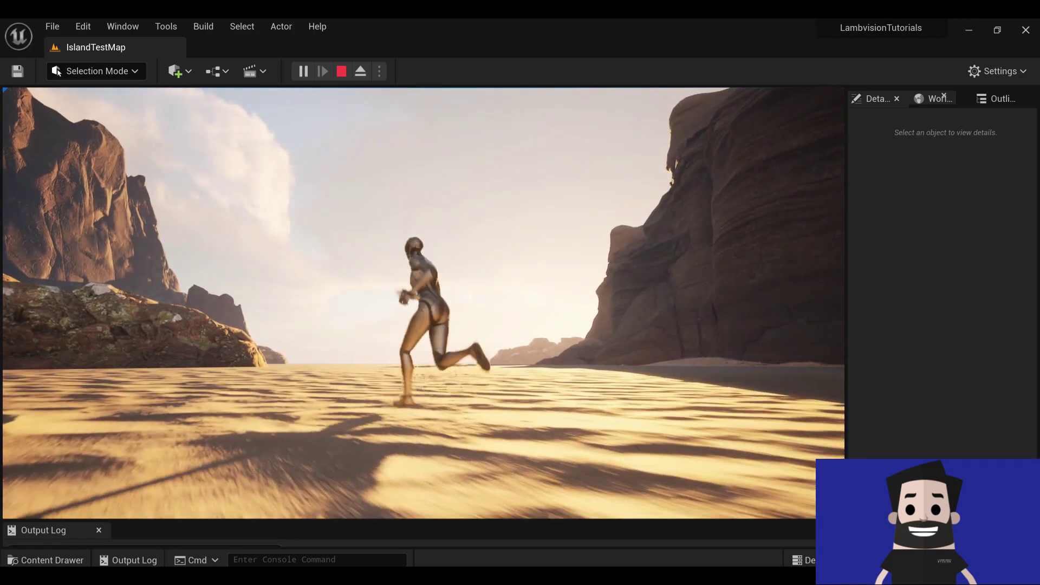
- Run the character across the sand and over the crate to test its collision, and stop the play session
key(w)
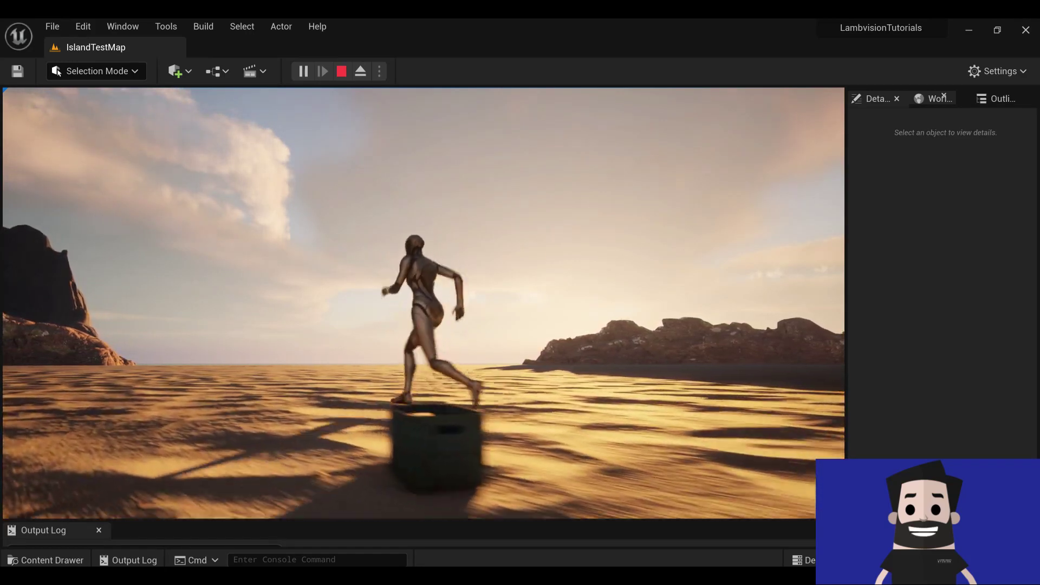
key(Escape)
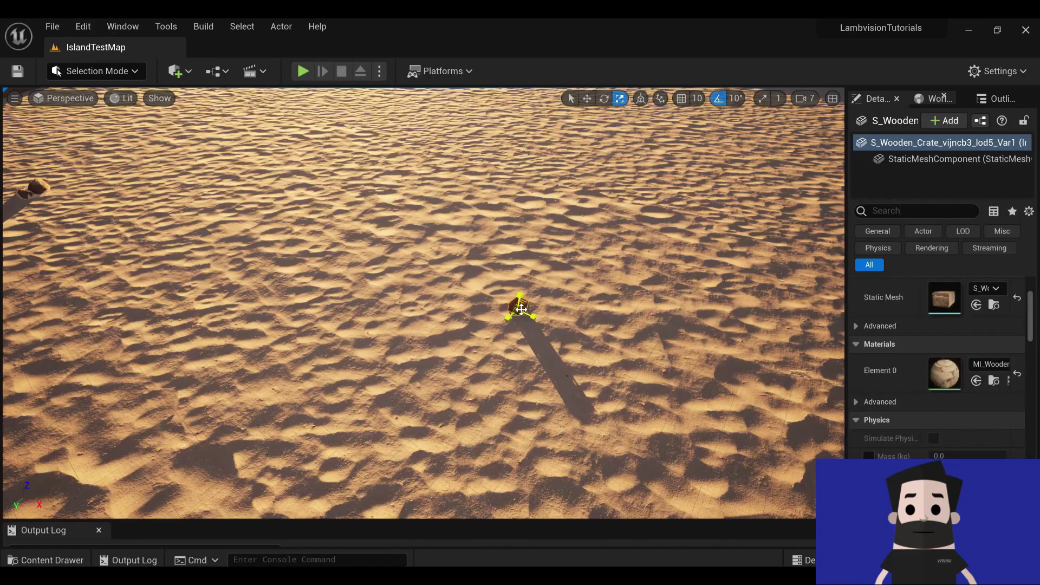
- Scale up the wooden crate on the sand and play the level to test the character's collision with it
key(f)
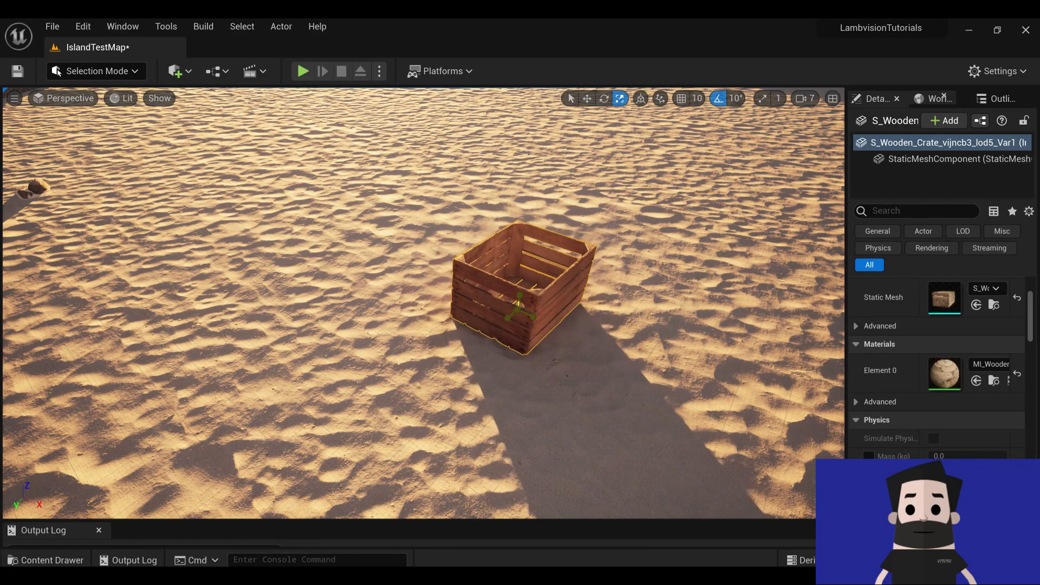
key(alt+p)
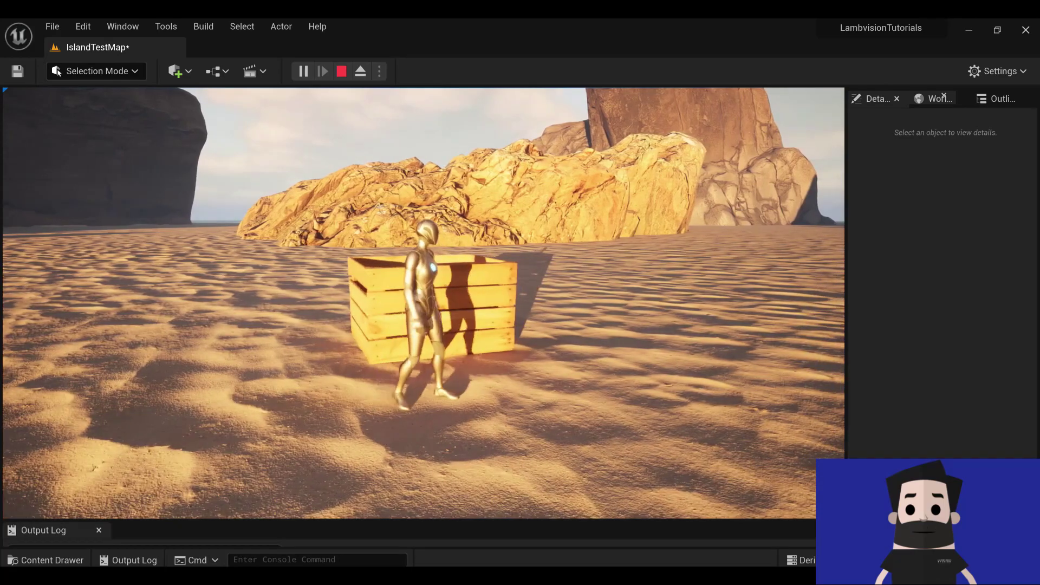
key(d)
key(a)
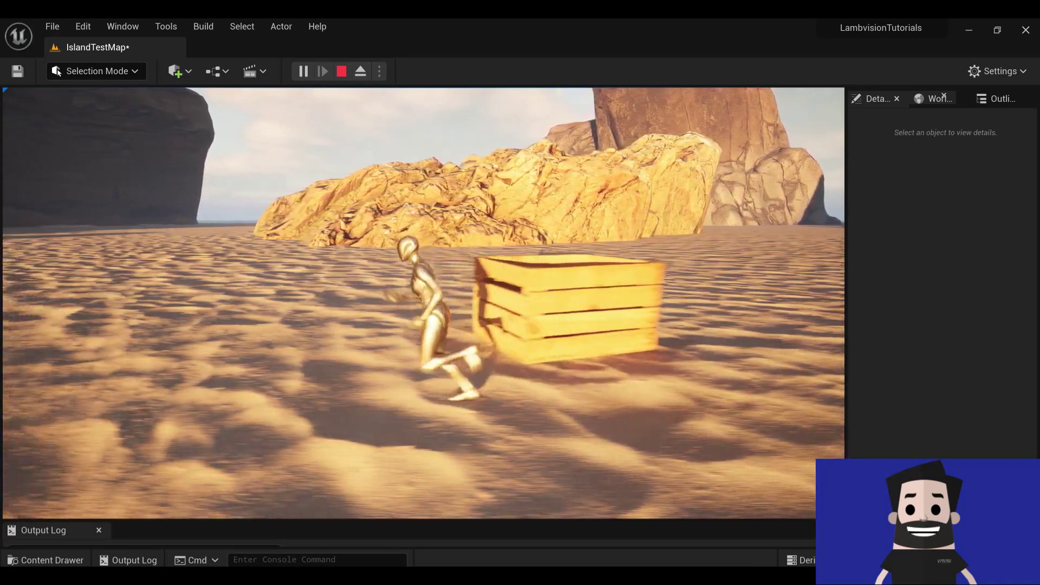
key(w)
key(d)
key(s)
key(d)
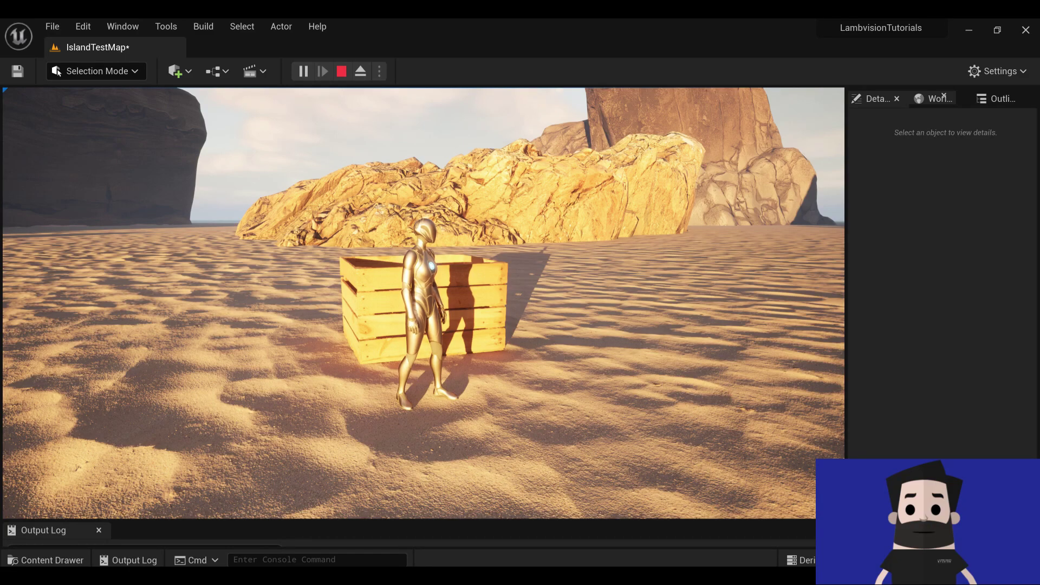
key(a)
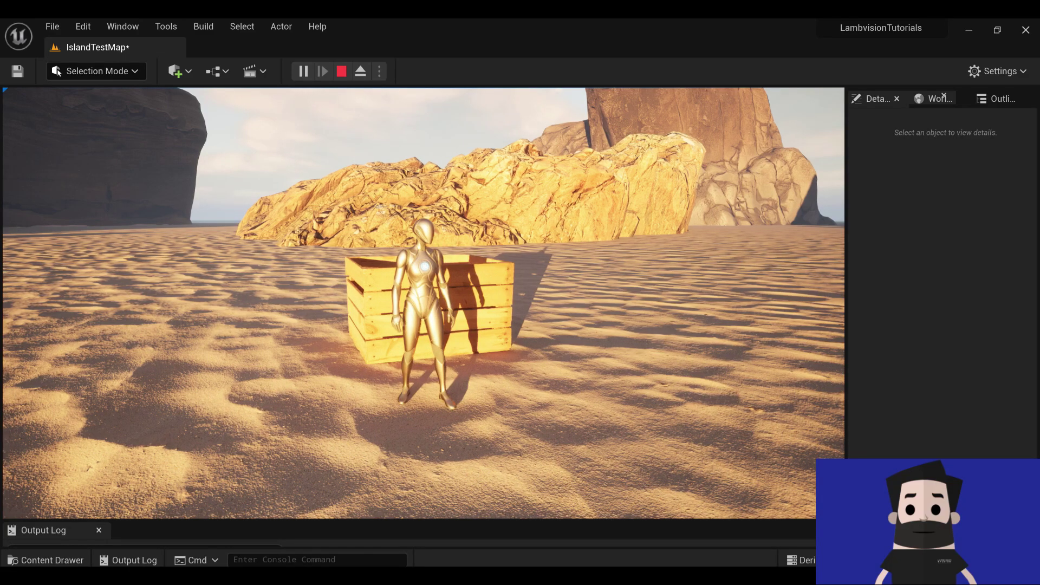
key(Escape)
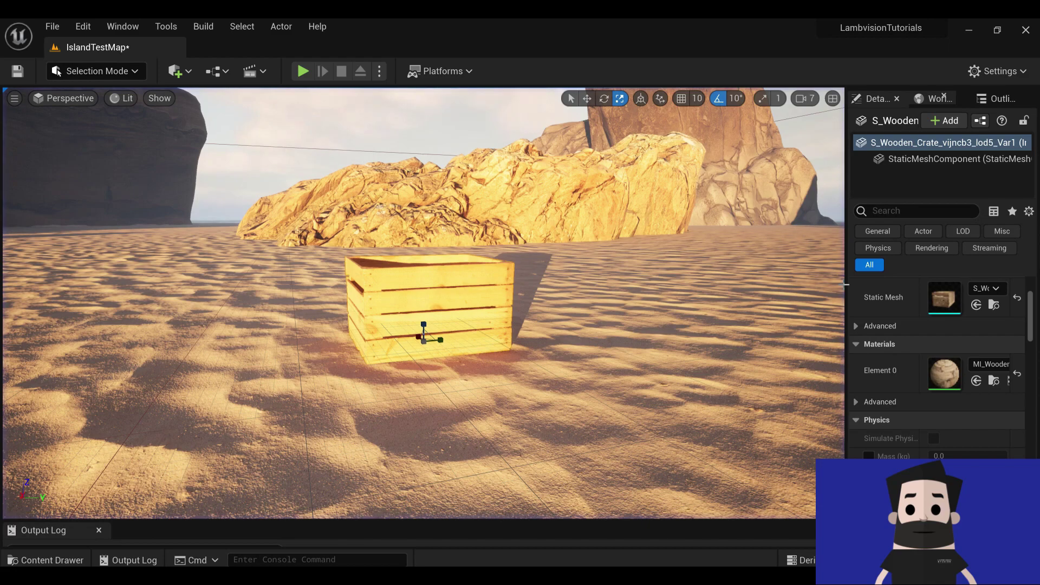
- Open the static mesh of the wooden crate and add a box simplified collision to it
double_click(944, 298)
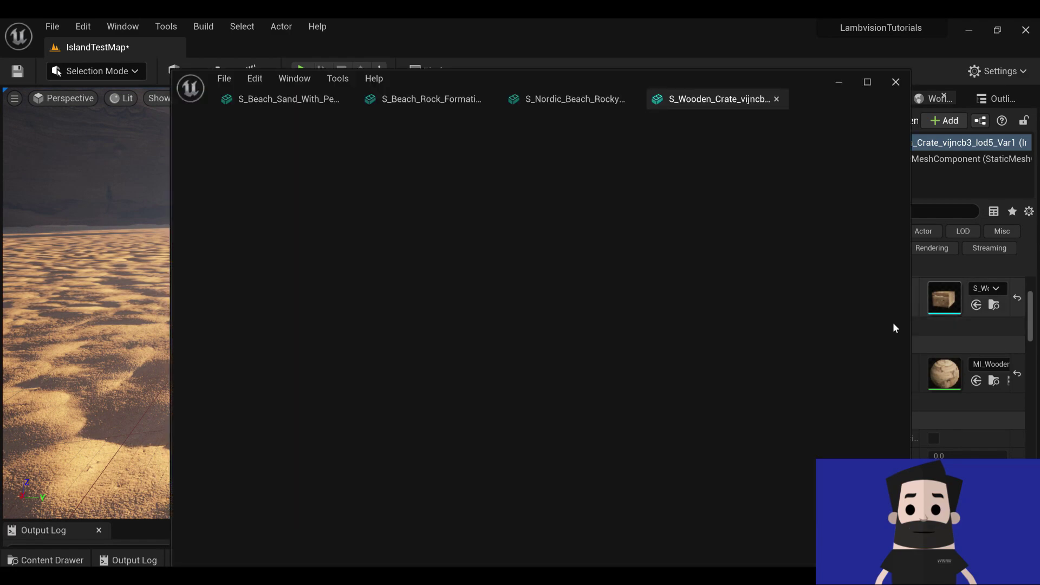
click(417, 123)
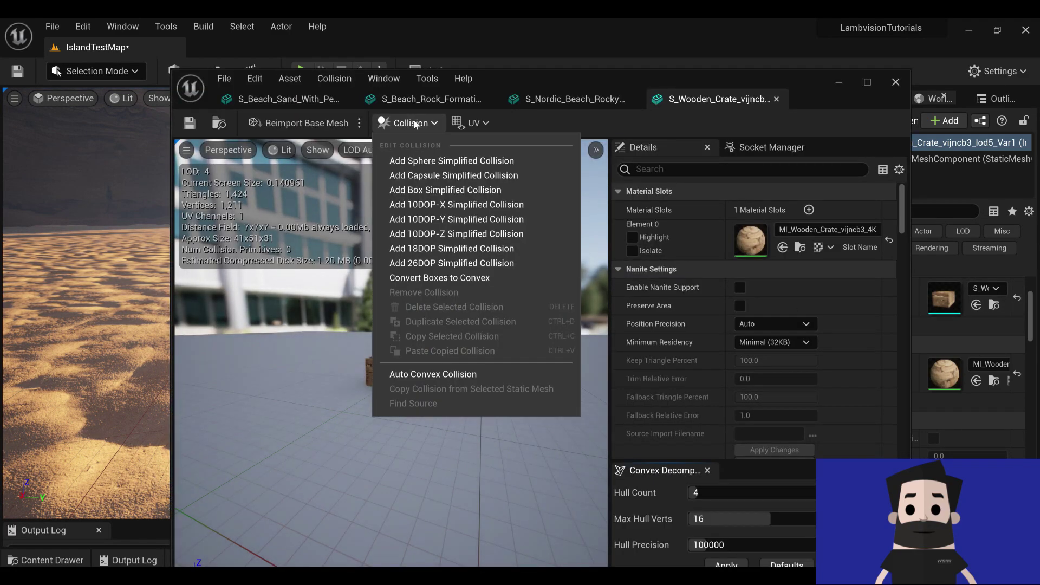
click(445, 190)
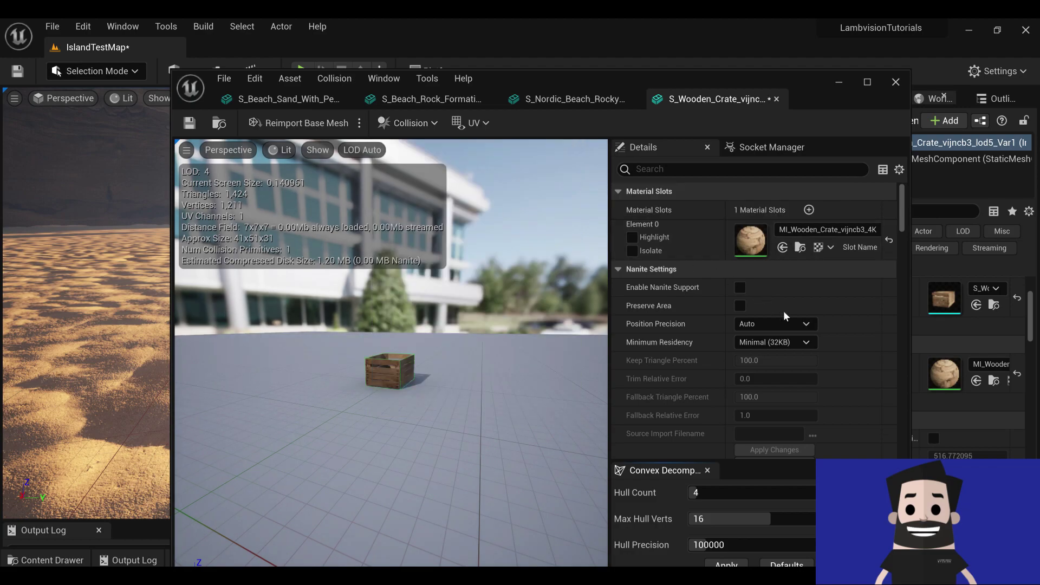
- Filter the crate mesh's details by "collision", set Collision Complexity to Use Complex Collision As Simple, and save and minimize the mesh editor
scroll(815, 230, down, 5)
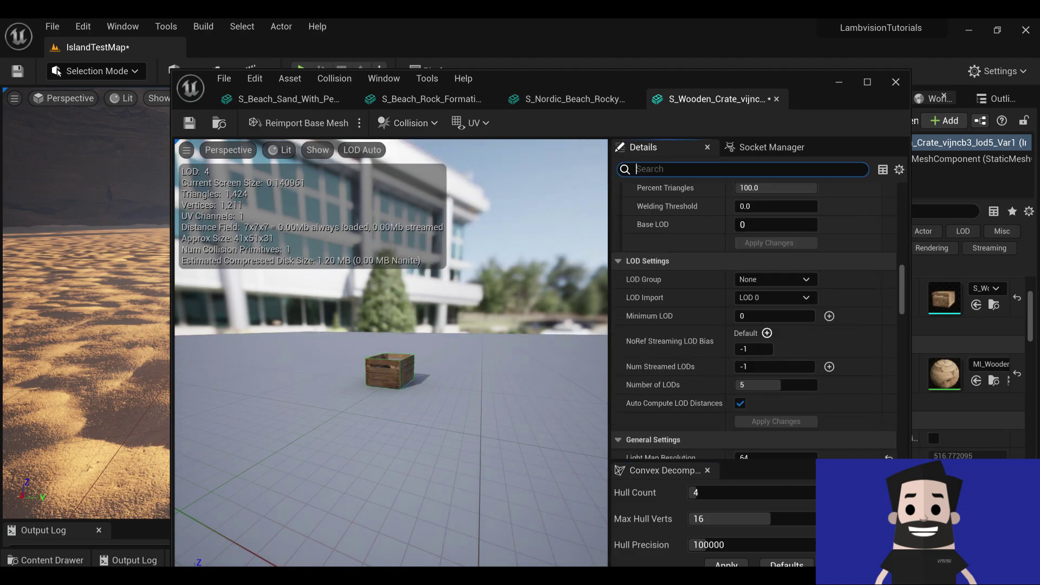
text(ollision)
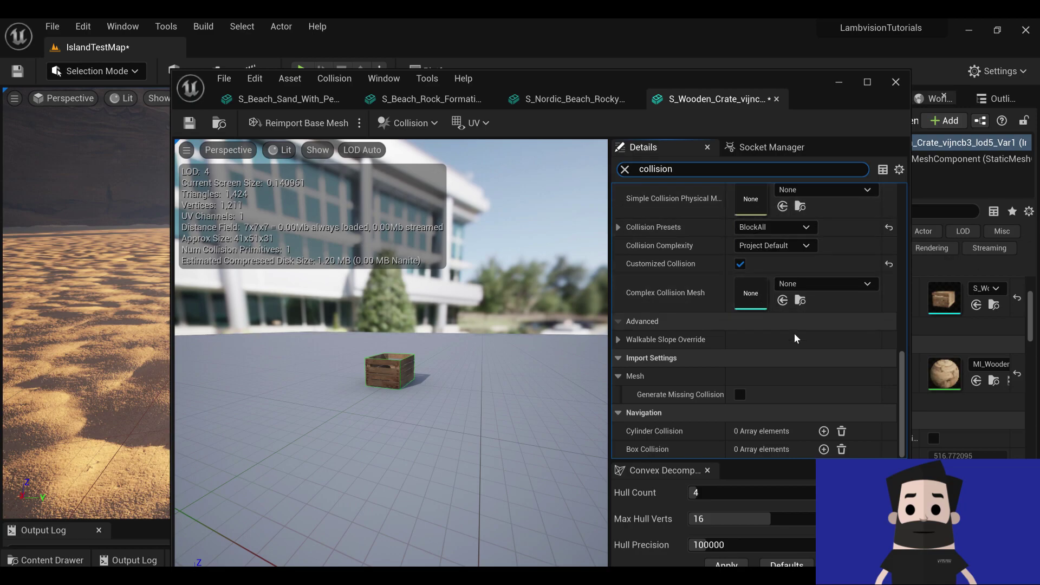
scroll(795, 335, up, 3)
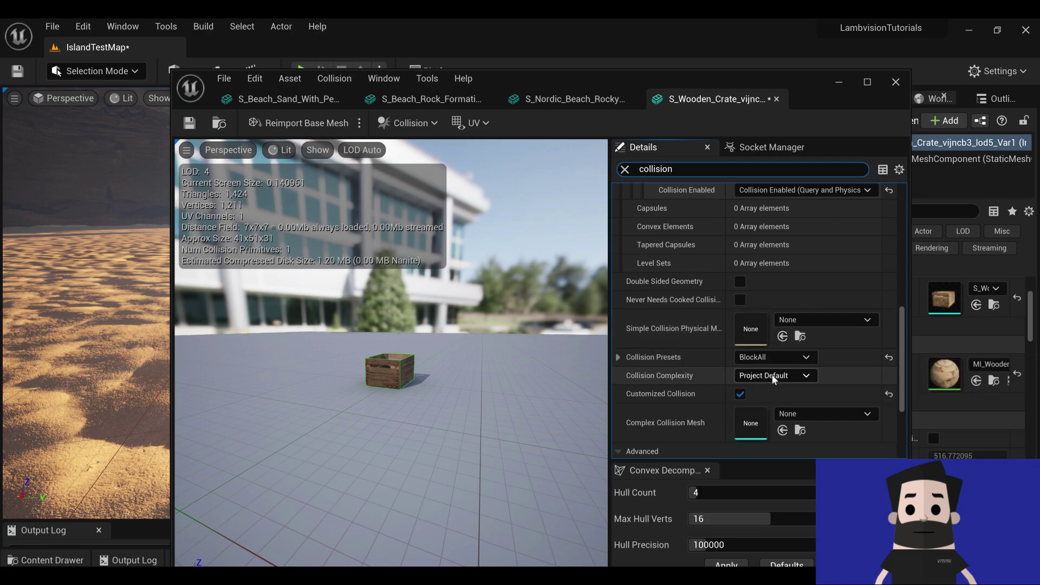
click(774, 375)
click(791, 426)
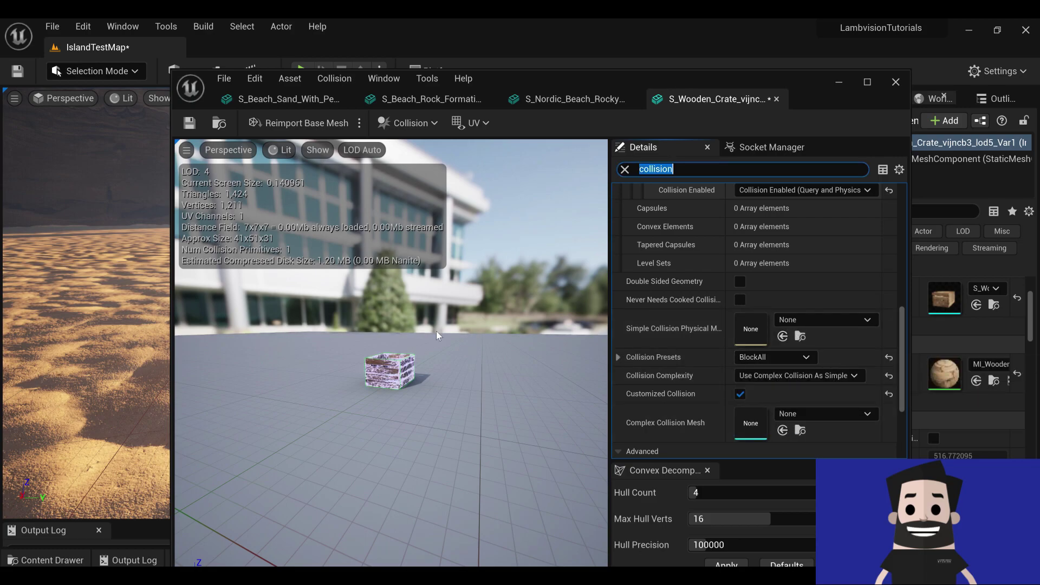
click(189, 123)
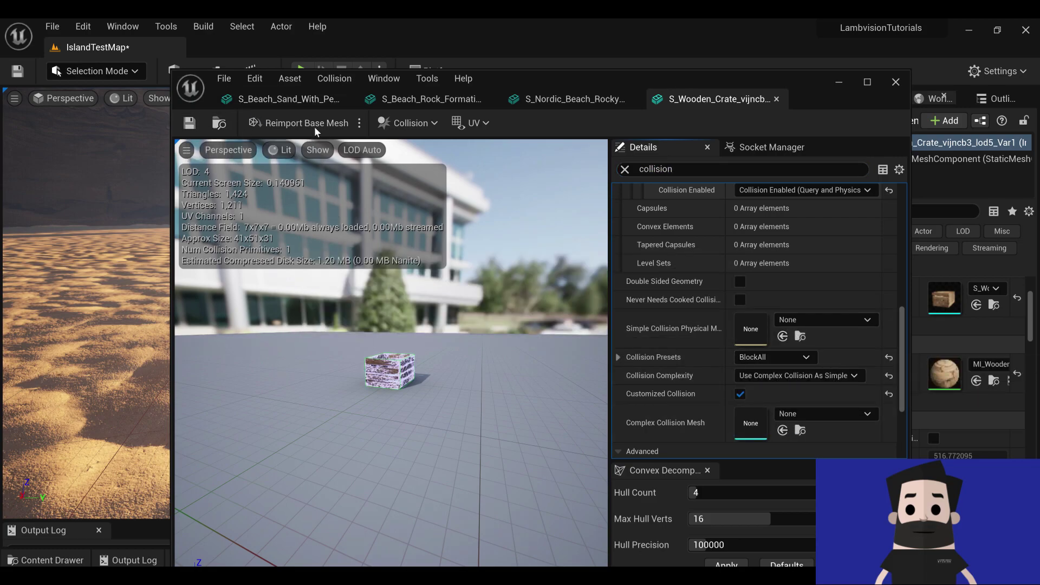
click(836, 83)
- Play the level and walk the character against the wooden crate's sides from several directions to test the collision
right_drag(332, 135, 325, 95)
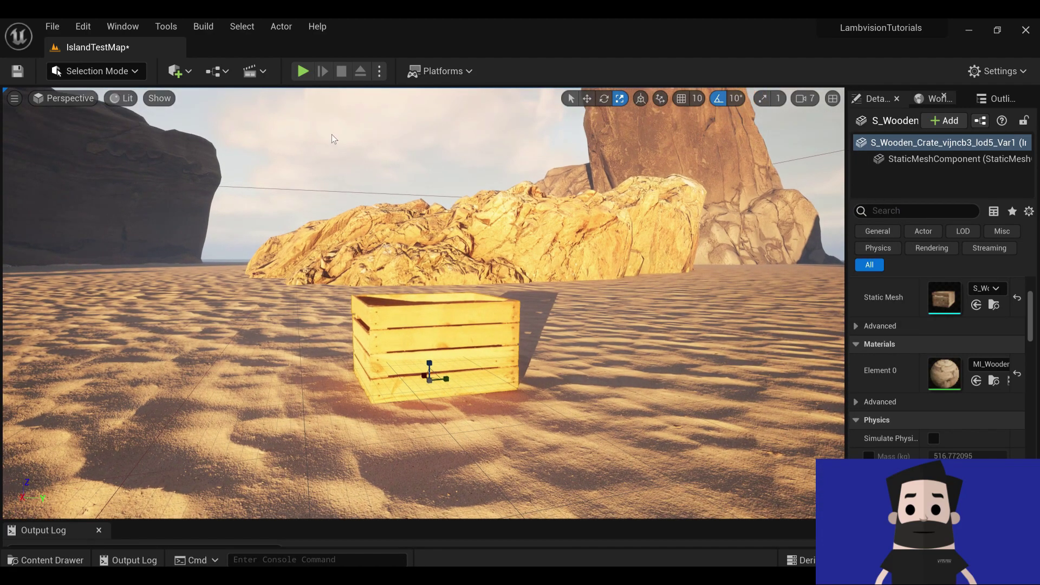
click(303, 72)
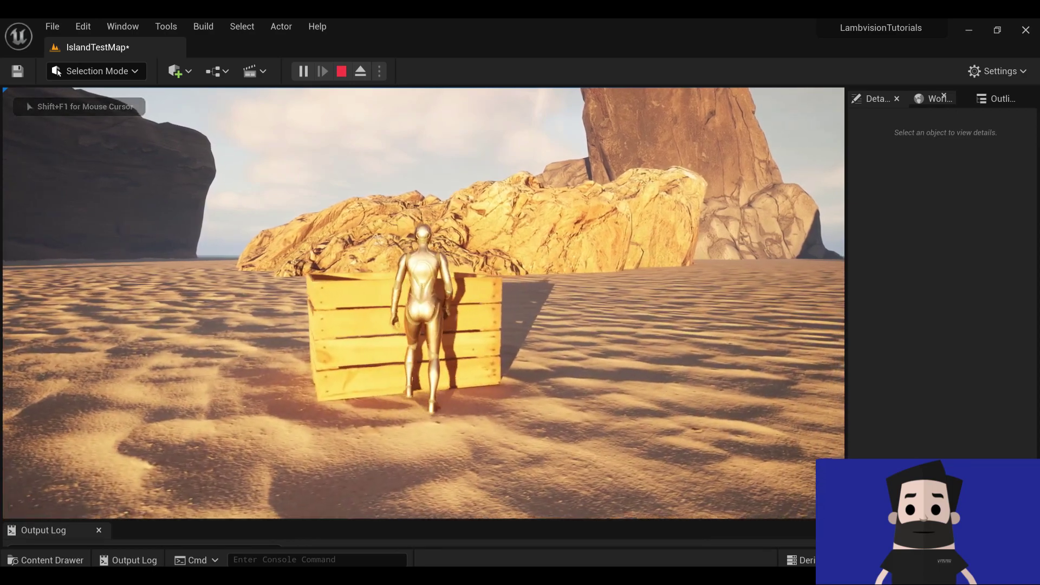
key(d)
key(a)
key(d)
key(a)
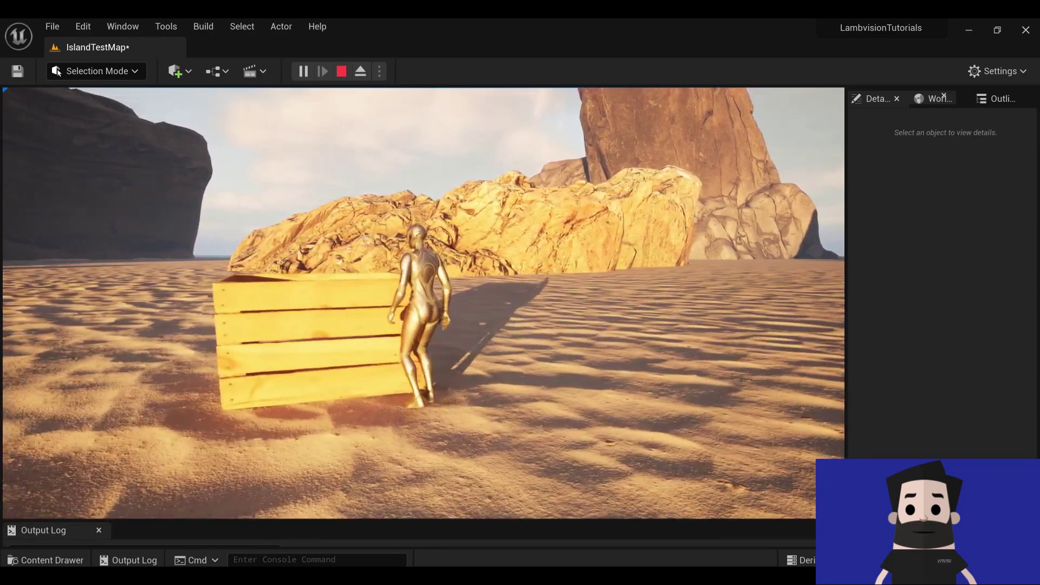
key(d)
key(w)
key(s)
key(a)
key(w)
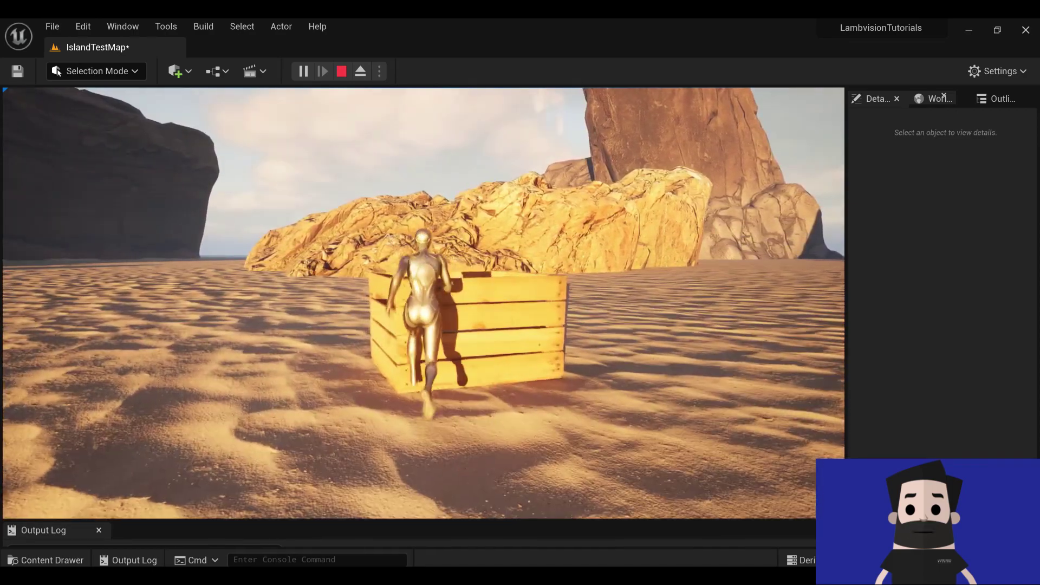
key(d)
key(s)
key(a)
key(w)
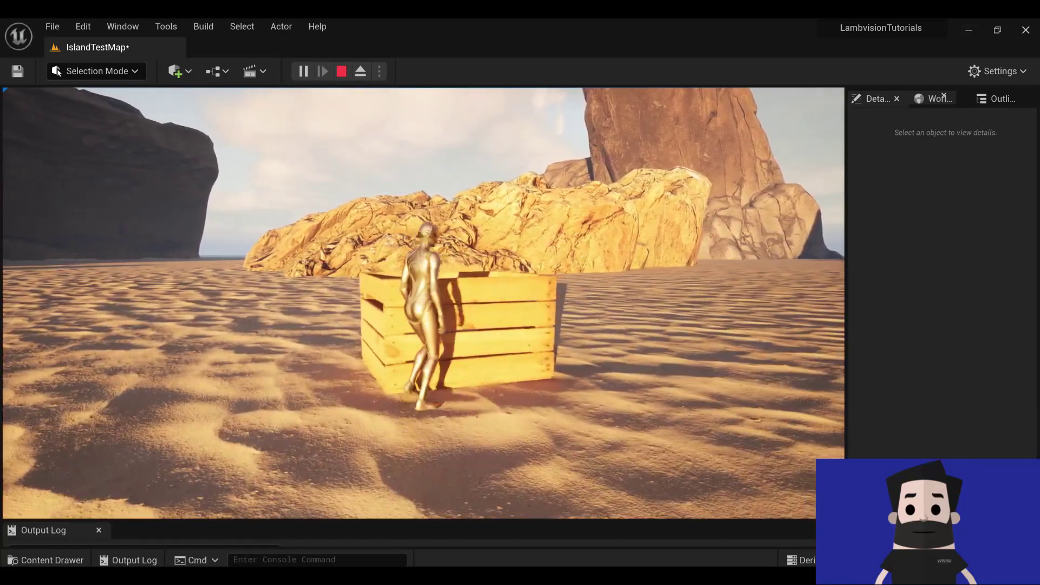
key(d)
- Jump the character in and out of the open wooden crate to test its inner collision, and run across the beach
key(space)
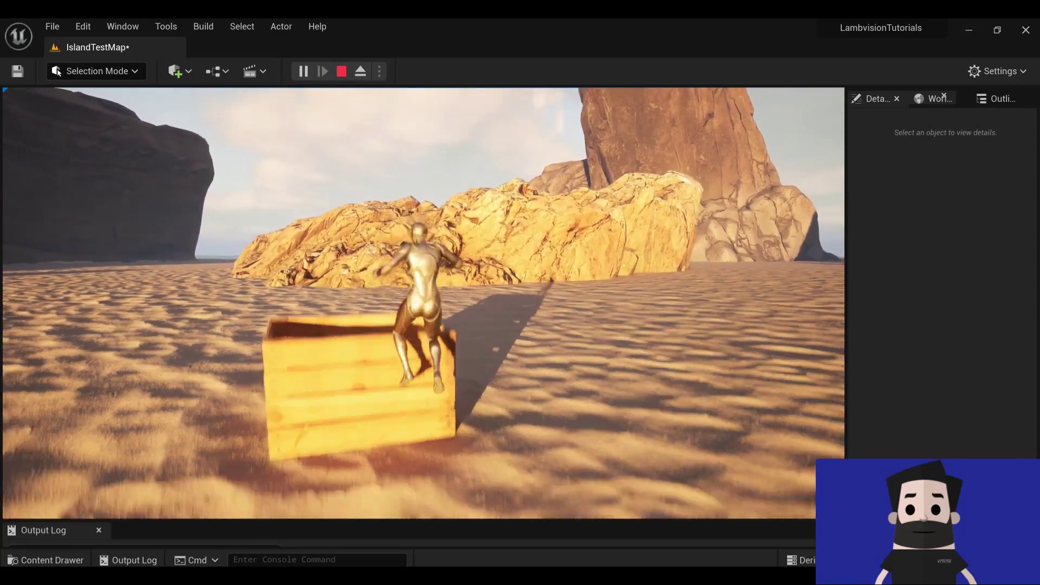
key(space)
key(w)
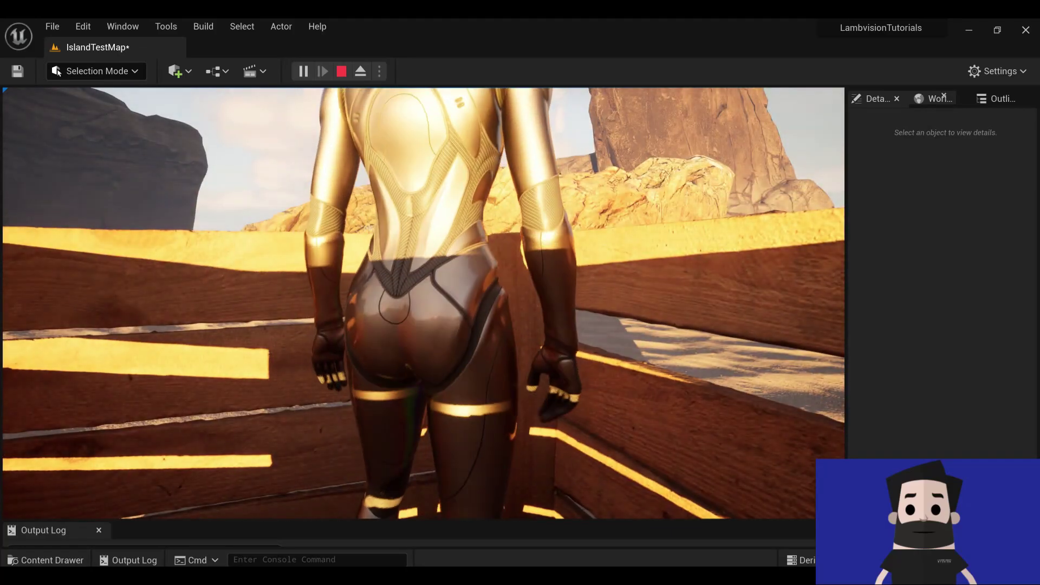
key(s)
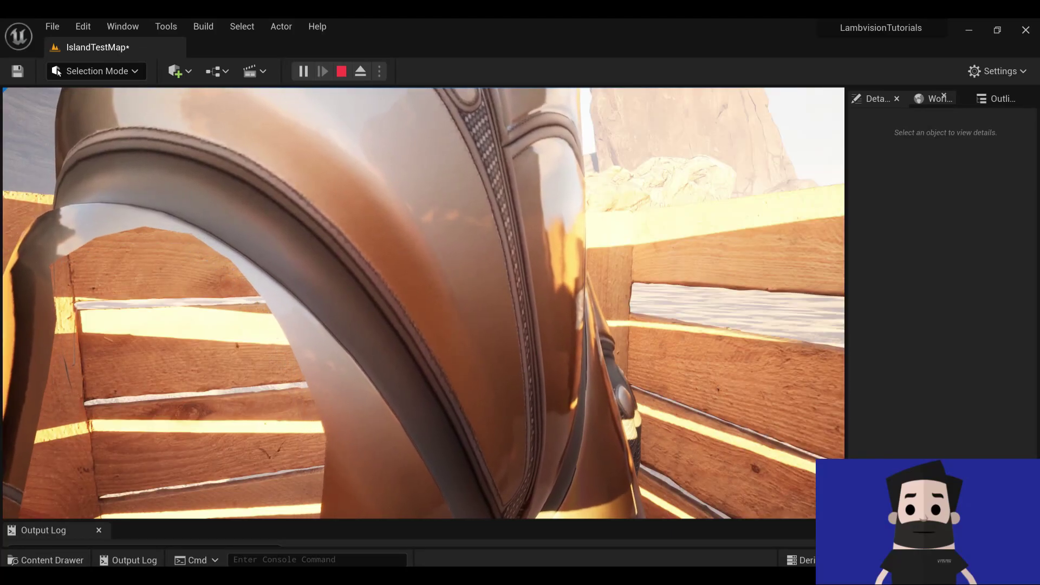
key(w)
key(space)
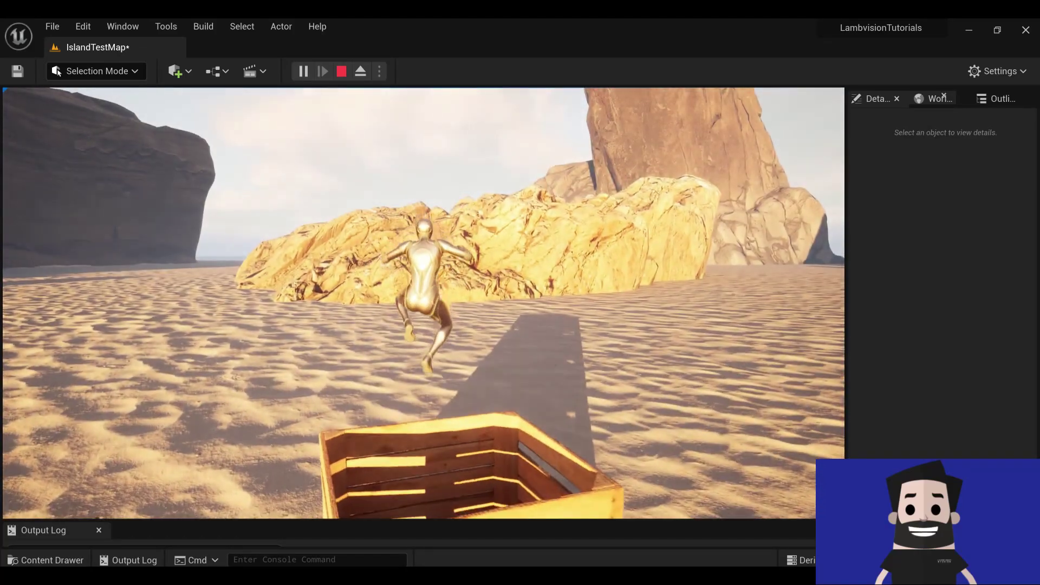
key(s)
key(a)
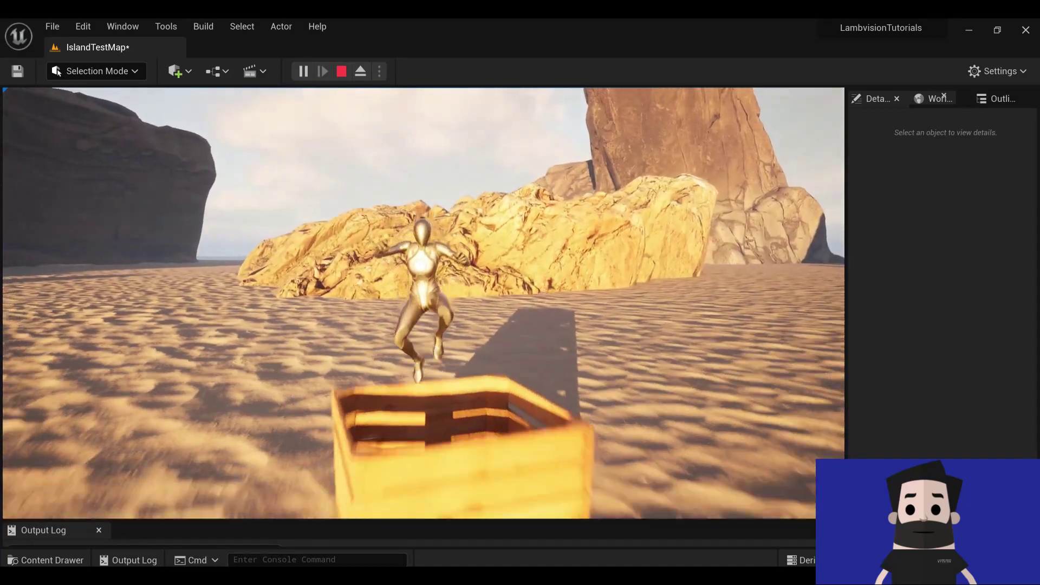
key(w)
key(space)
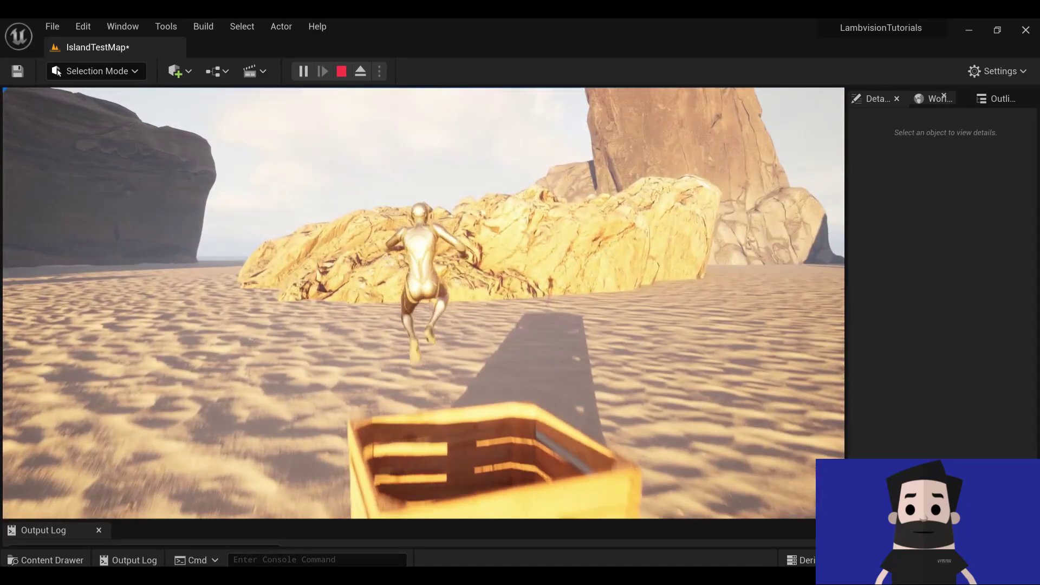
key(s)
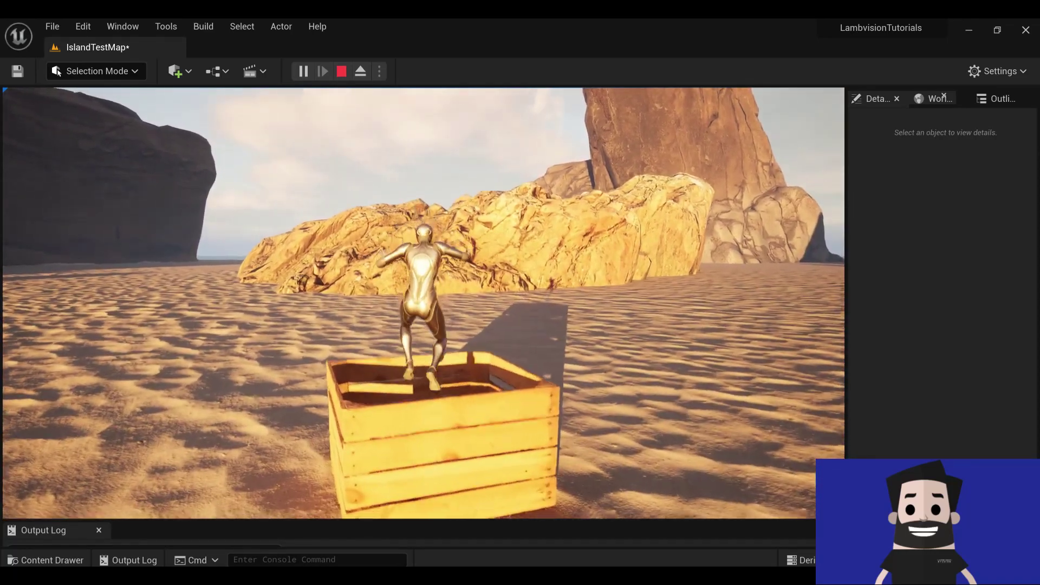
key(space)
key(w)
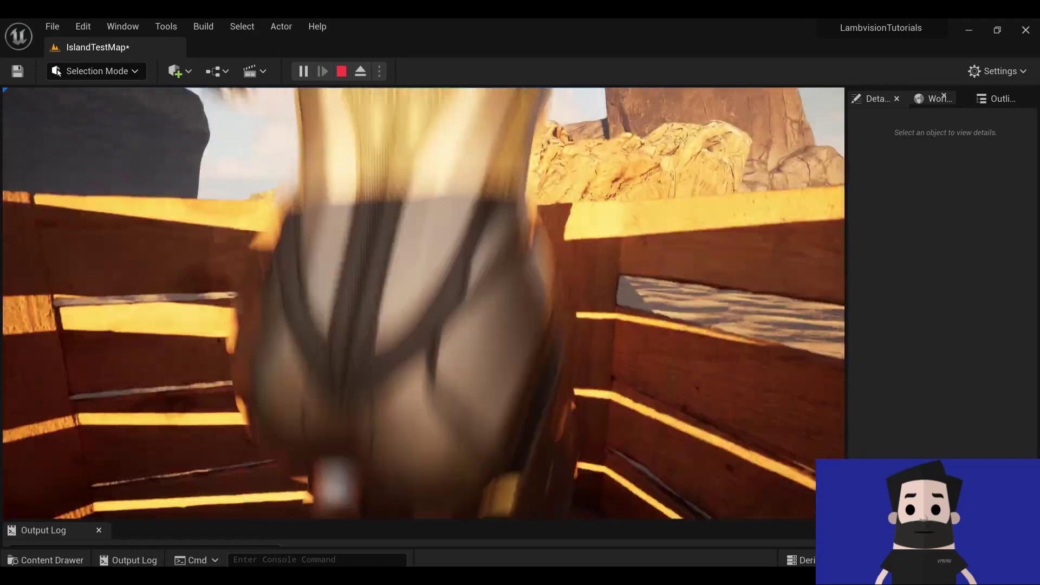
key(space)
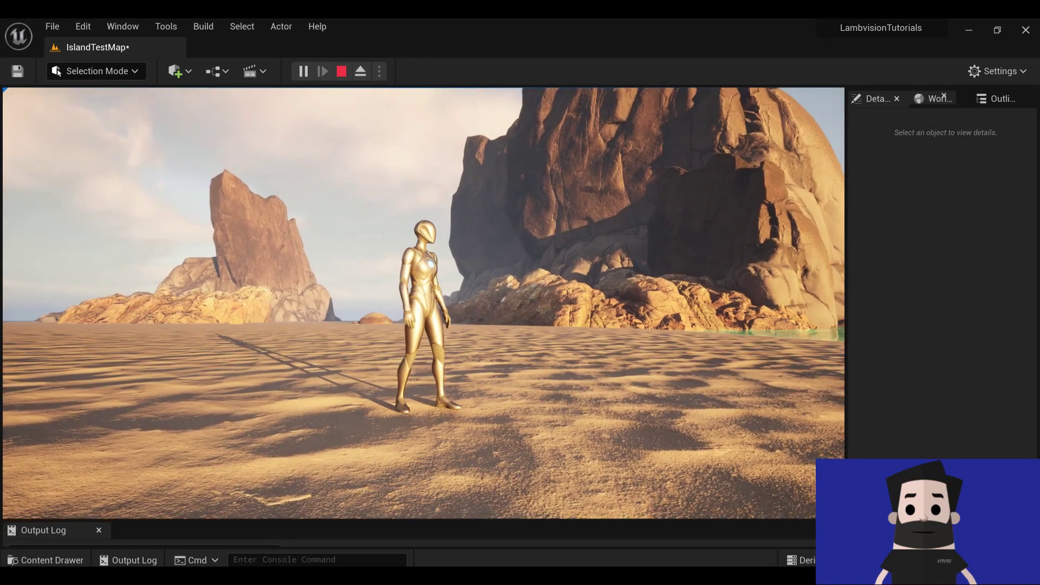
key(w)
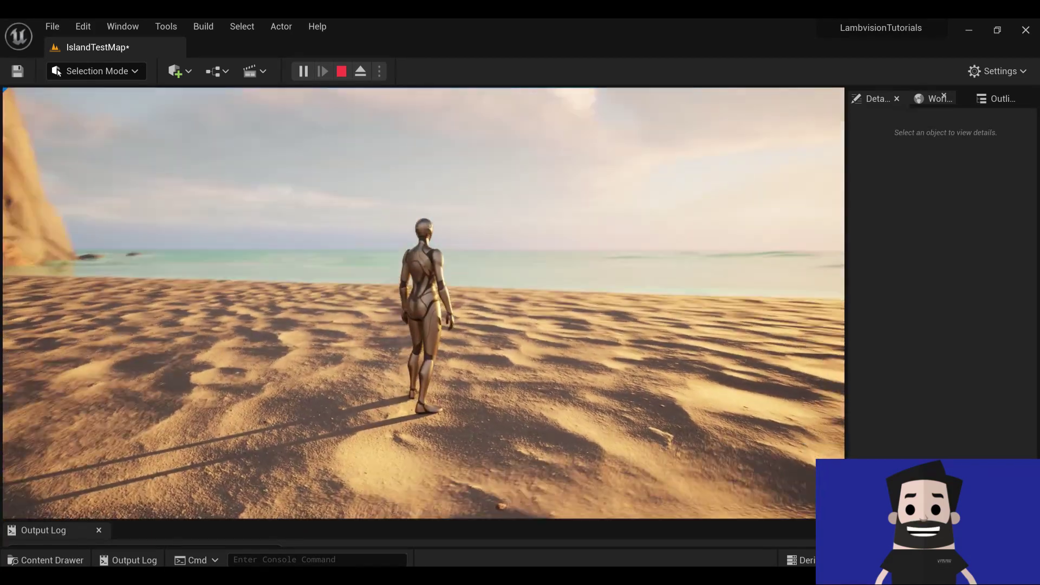